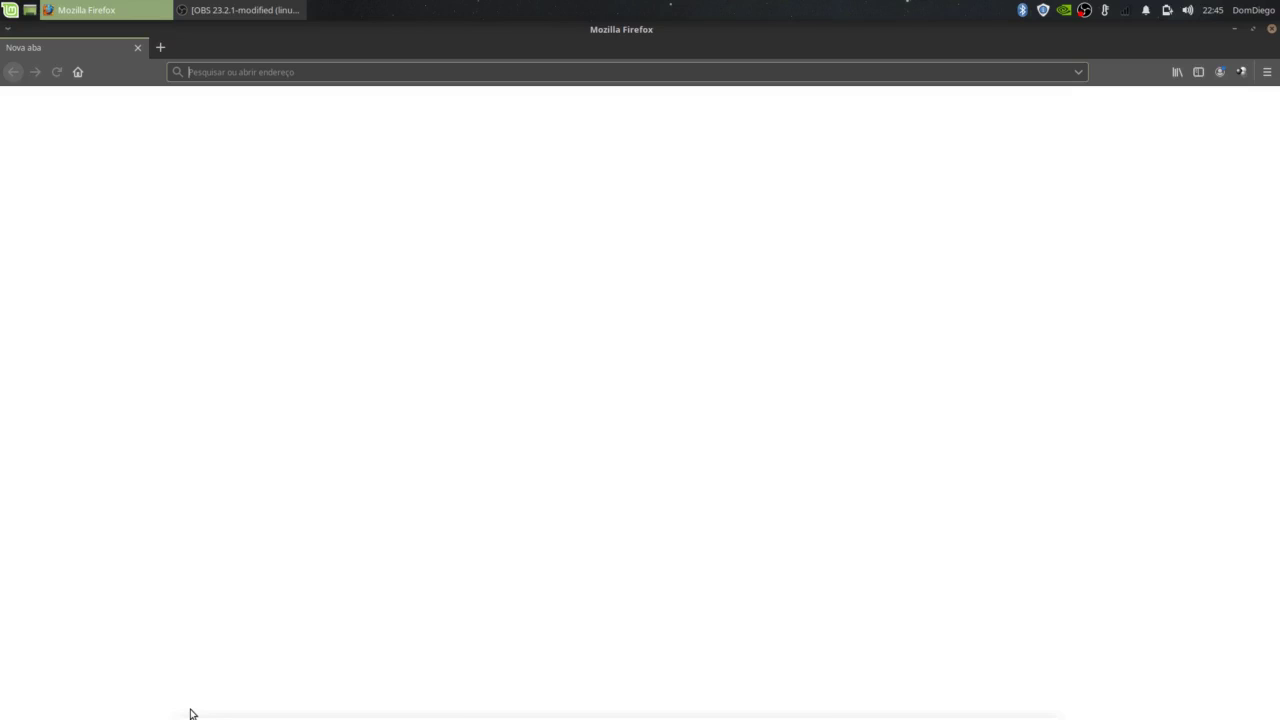
Step: Search for debian and open the Debian site's 'Obtendo o Debian' download page
{"action": "type", "text": "de"}
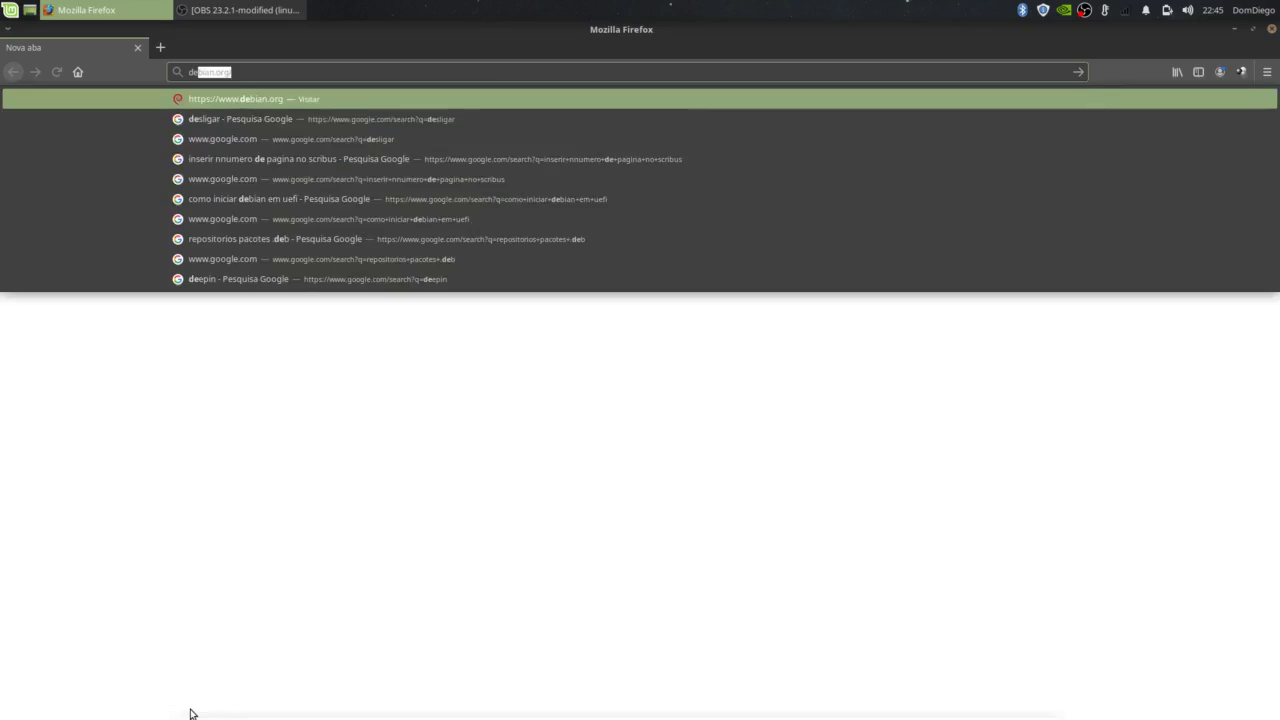
{"action": "type", "text": "bian"}
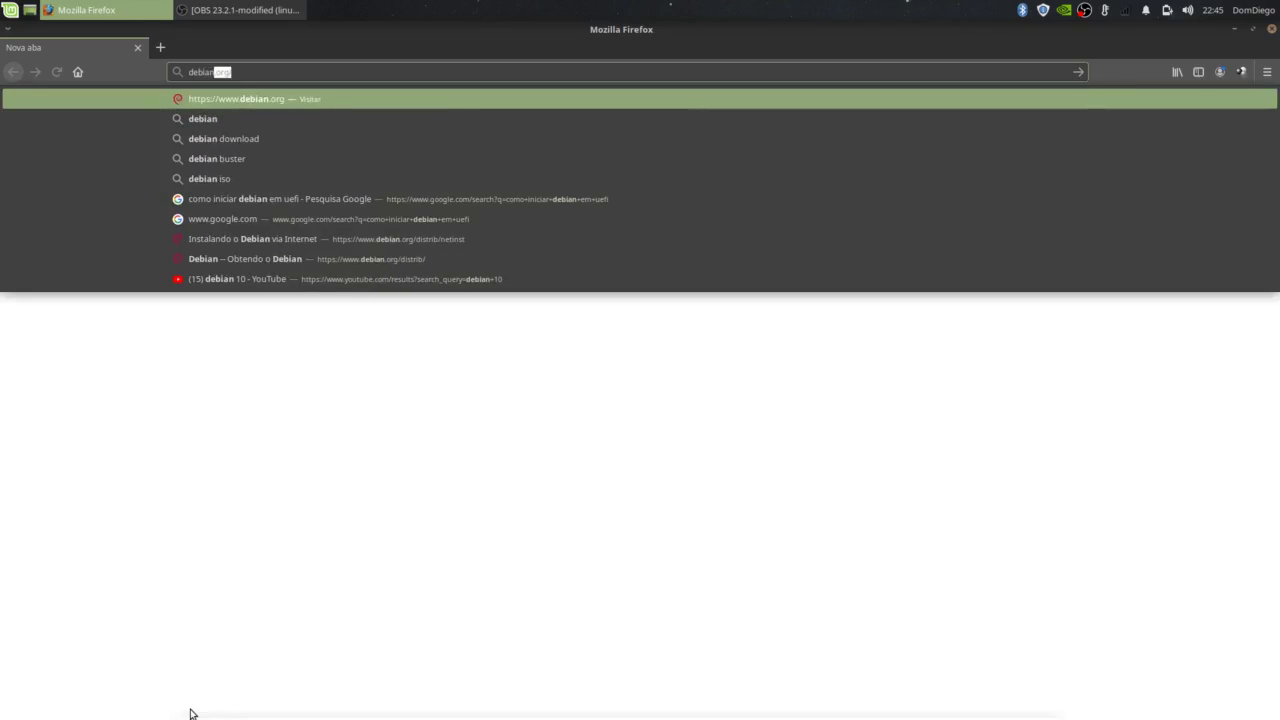
{"action": "key", "text": "Return"}
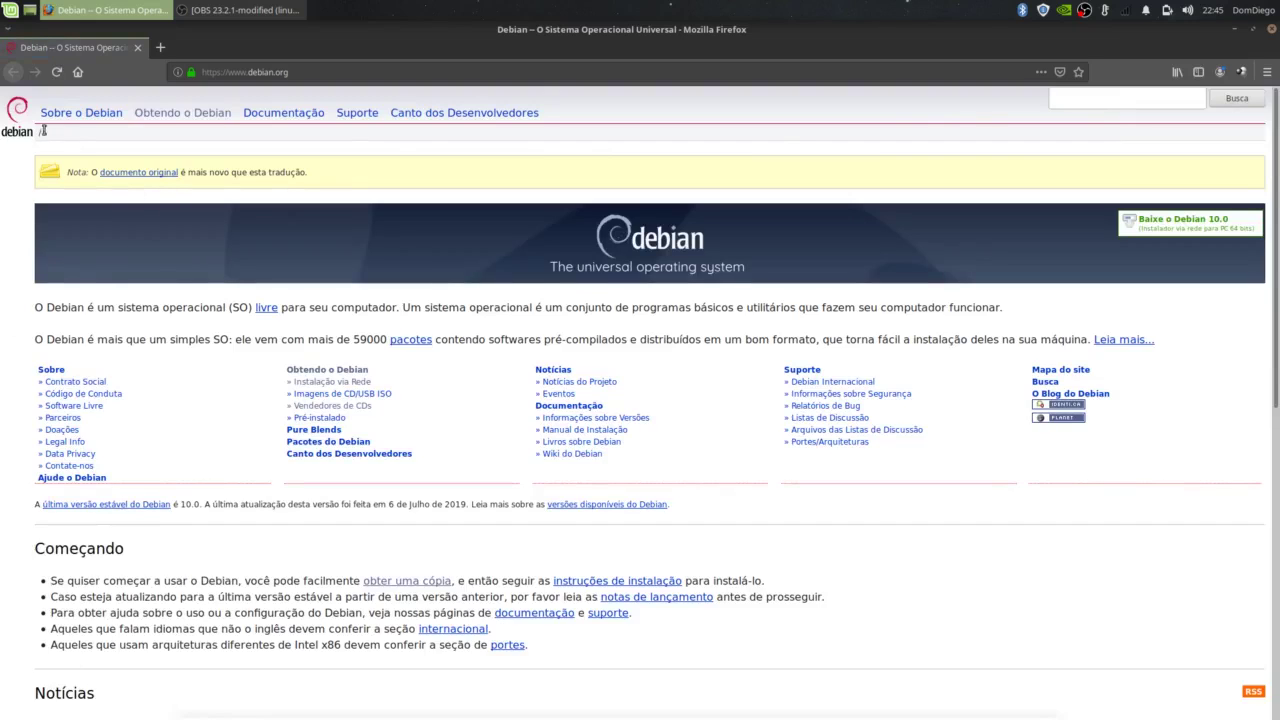
{"action": "left_click", "coordinate": [168, 113]}
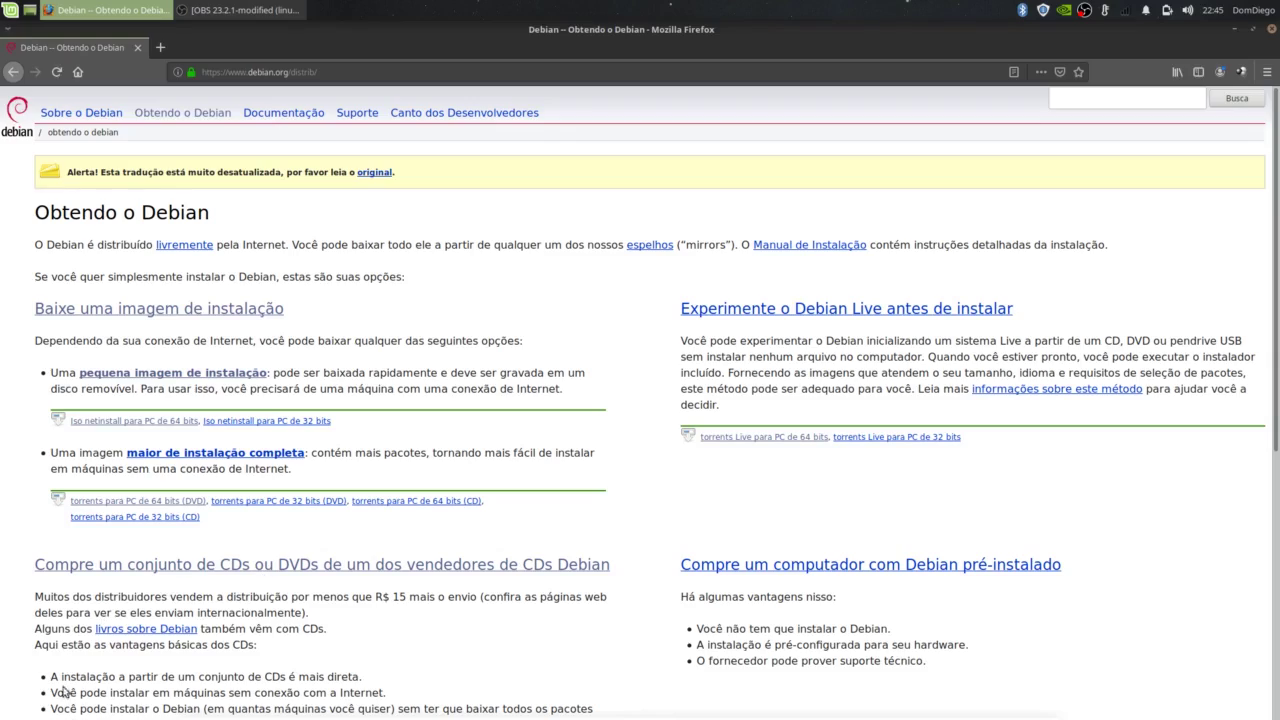
{"action": "scroll", "coordinate": [175, 655], "scroll_direction": "down", "scroll_amount": 5}
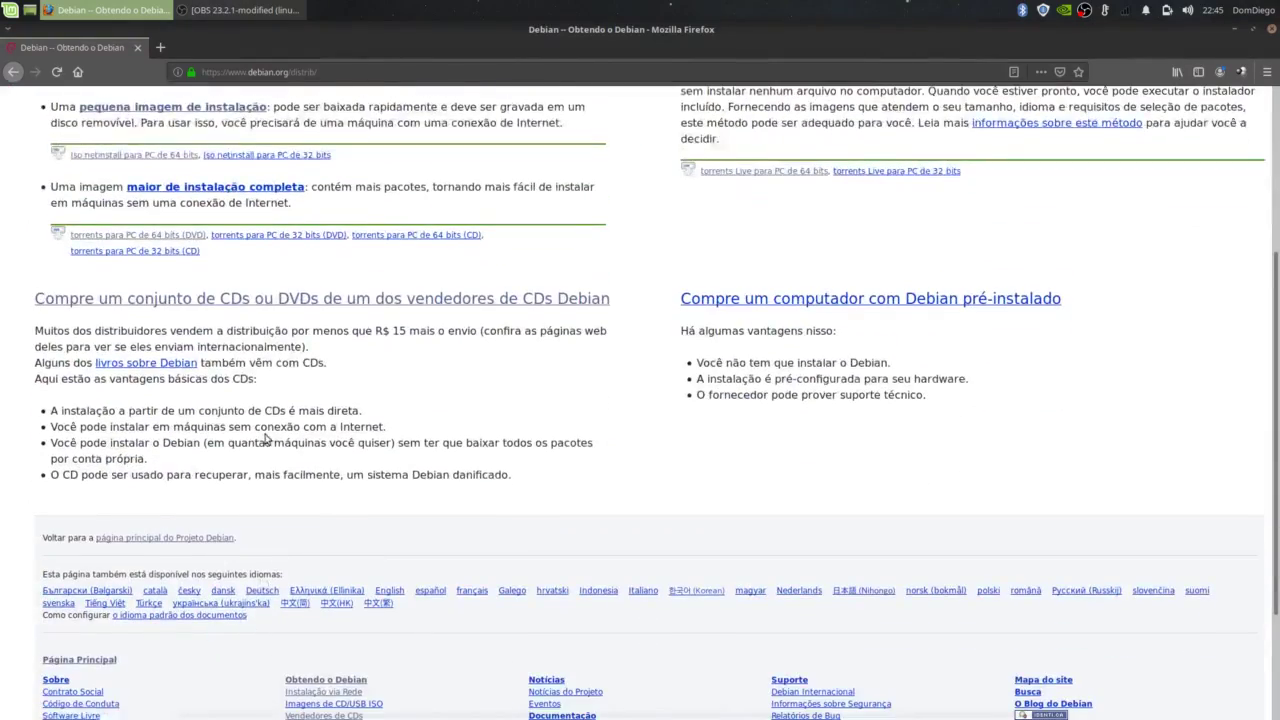
{"action": "scroll", "coordinate": [267, 438], "scroll_direction": "up", "scroll_amount": 3}
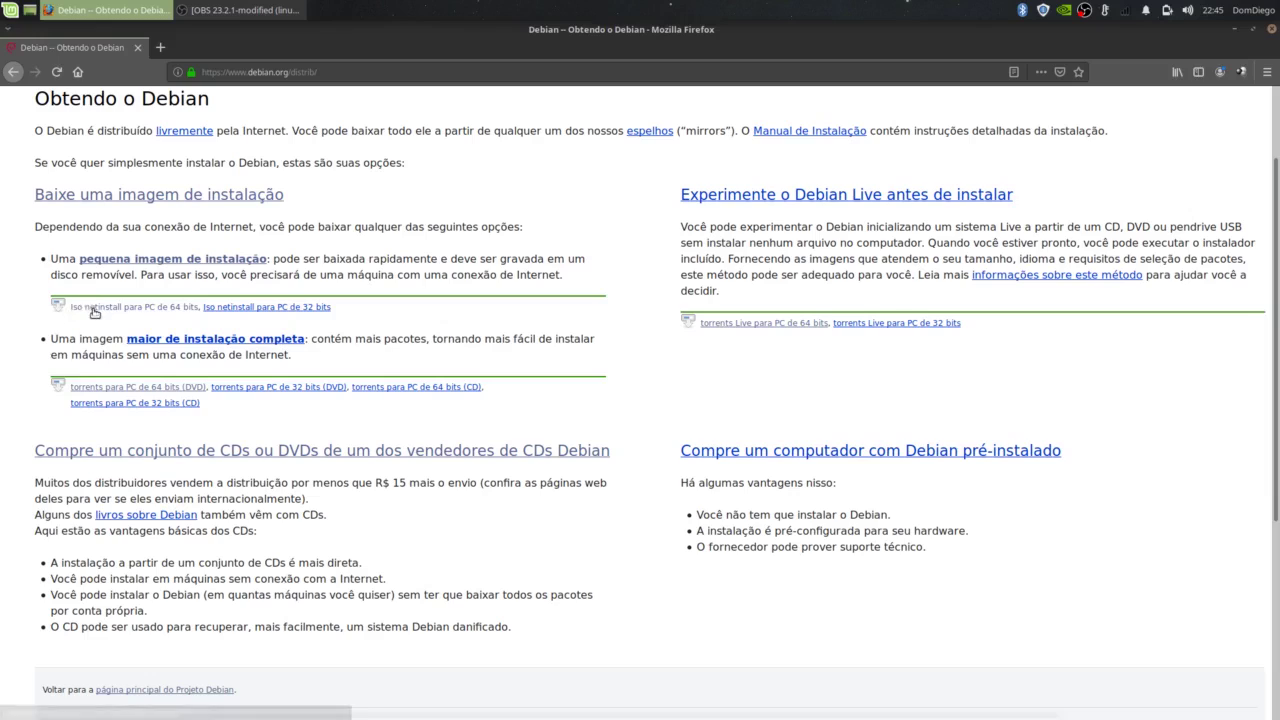
Step: Save the 64-bit netinstall image debian-10.0.0-amd64-netinst.iso and check its download progress
{"action": "left_click", "coordinate": [160, 309]}
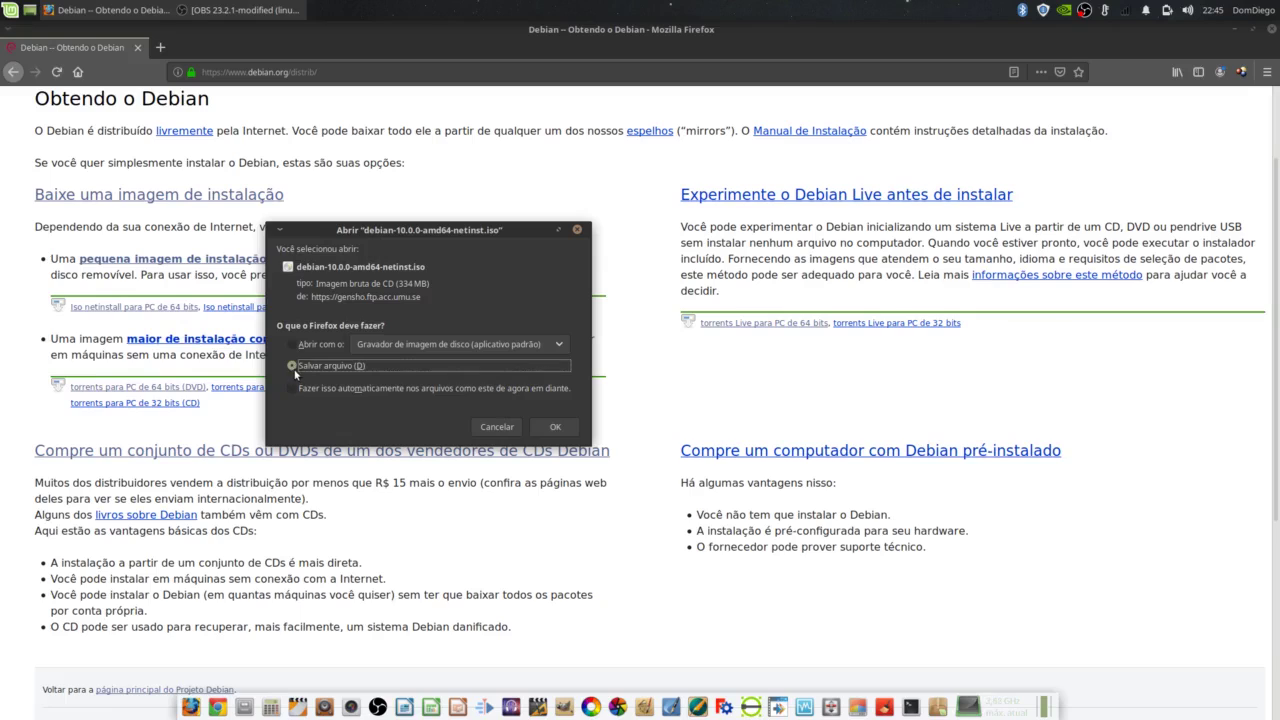
{"action": "left_click", "coordinate": [550, 429]}
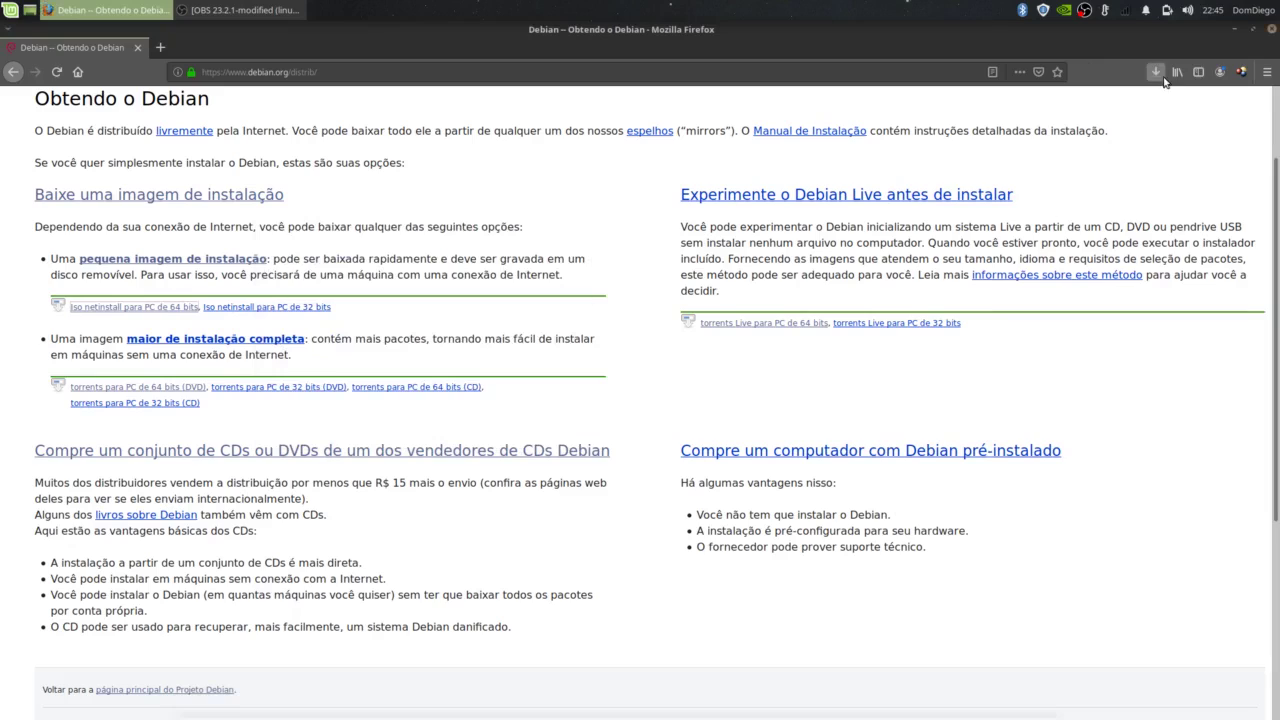
{"action": "left_click", "coordinate": [1156, 74]}
Step: Close Firefox, show the Downloads folder in Nemo, and launch VirtualBox
{"action": "left_click", "coordinate": [1273, 33]}
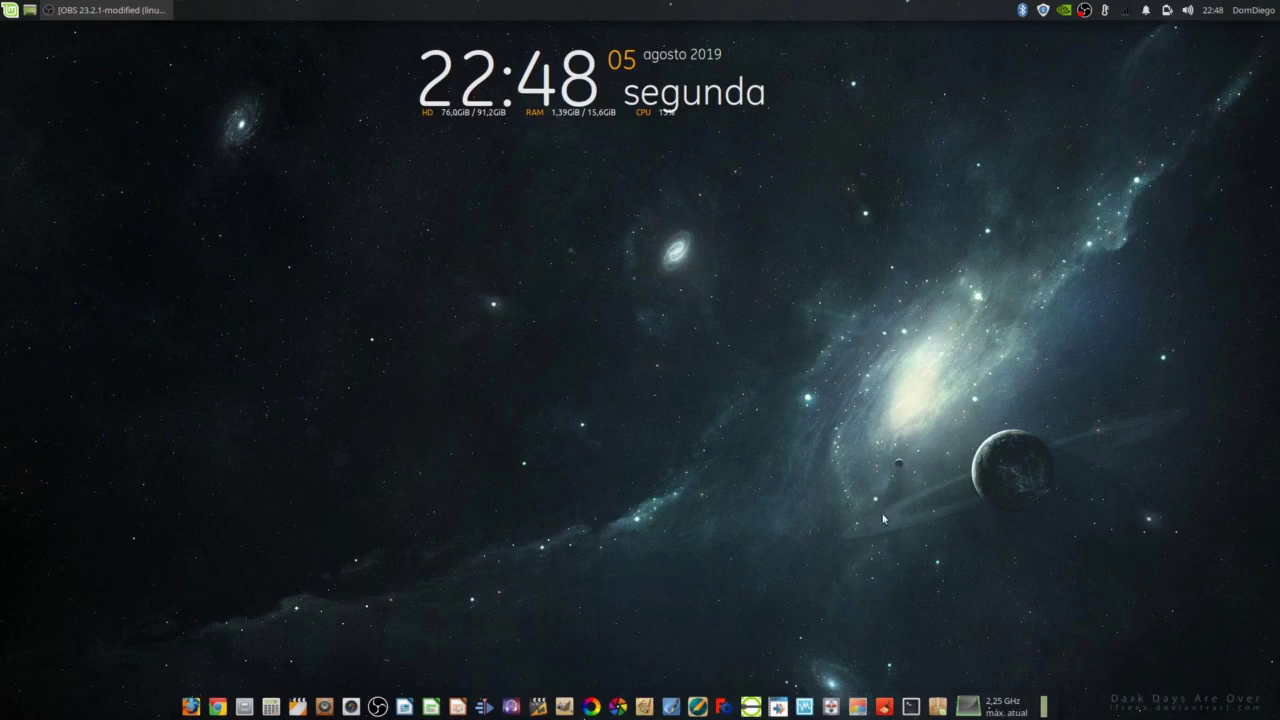
{"action": "left_click", "coordinate": [245, 708]}
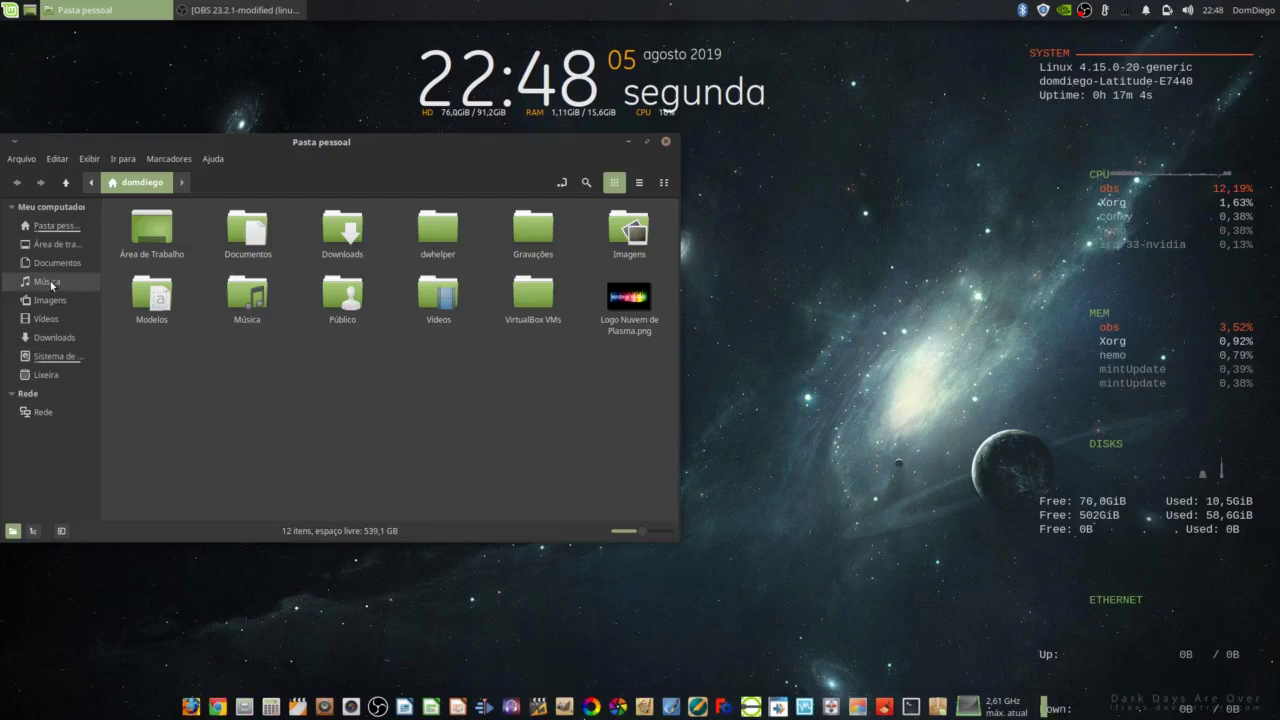
{"action": "left_click", "coordinate": [70, 340]}
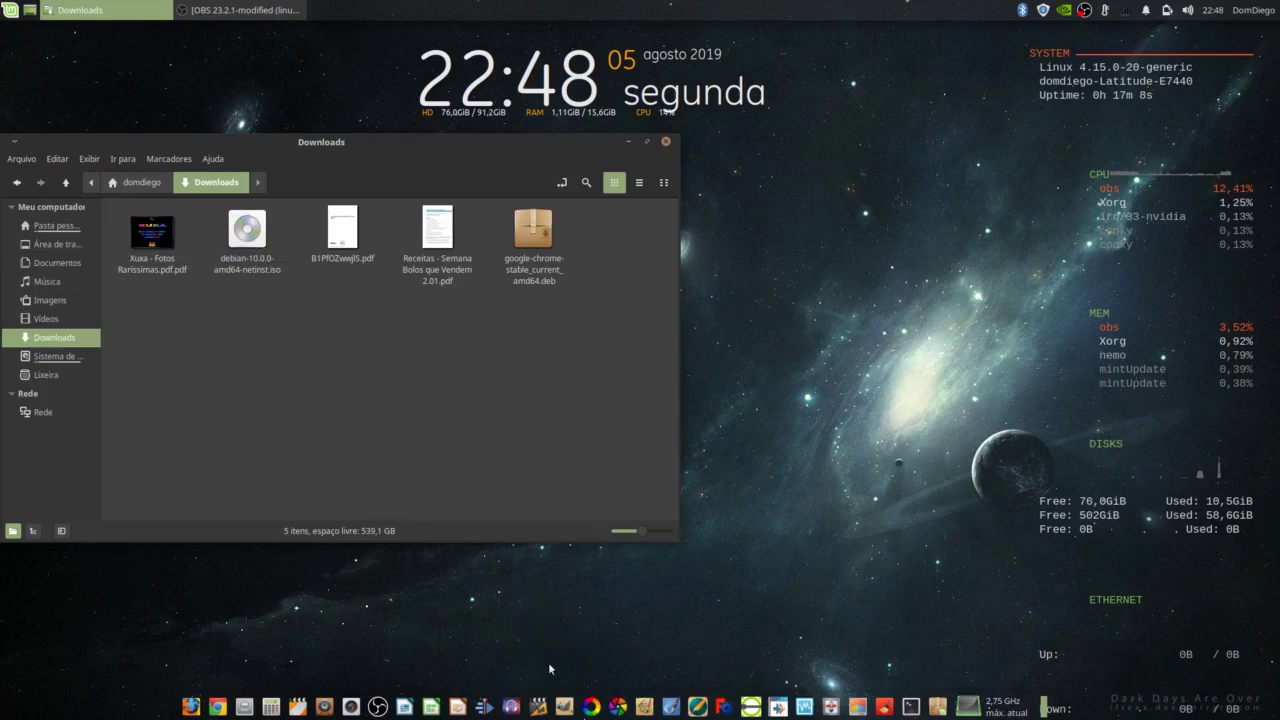
{"action": "left_click", "coordinate": [805, 707]}
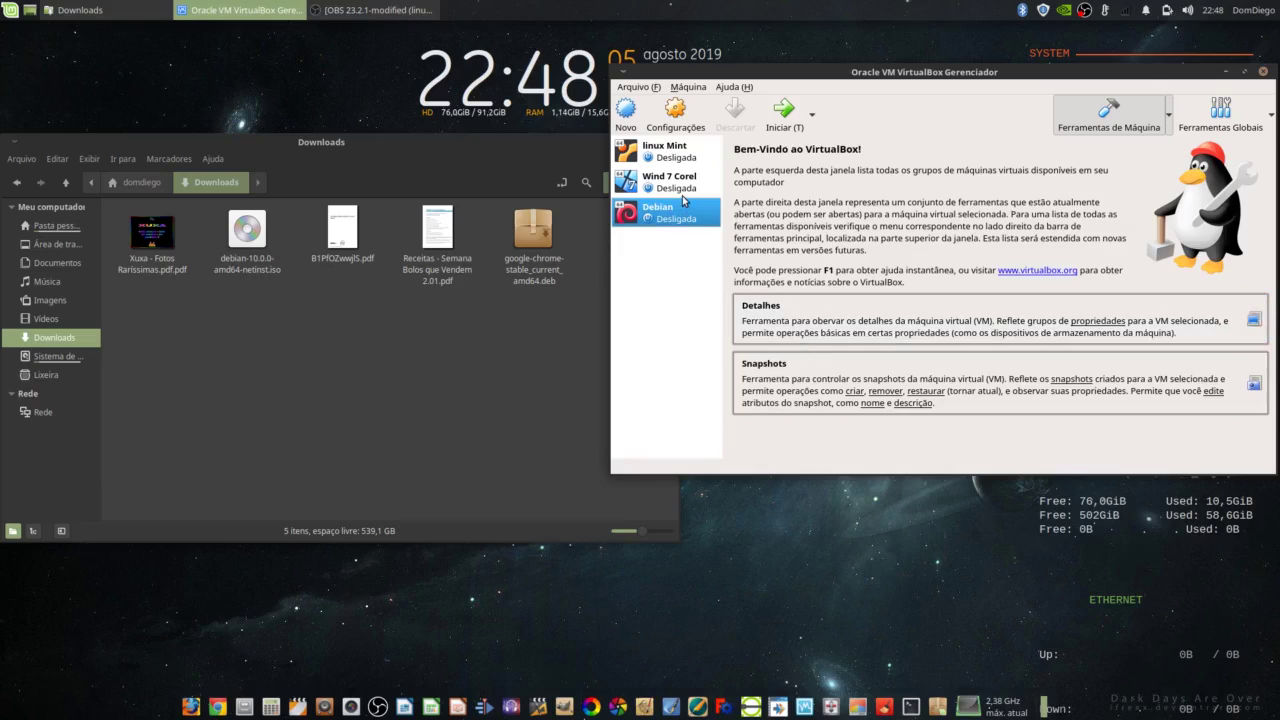
Step: Begin a new VM named 'Debian XFCE' with type Linux, version Debian (64-bit)
{"action": "left_click", "coordinate": [626, 113]}
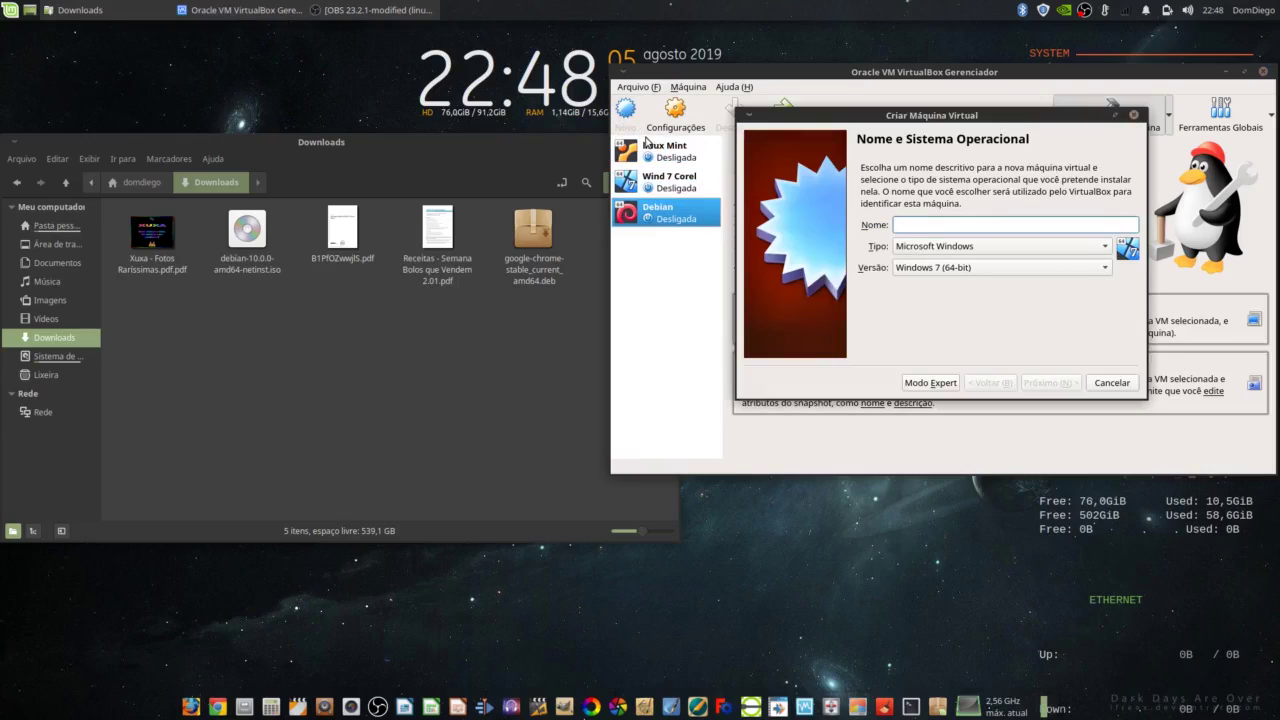
{"action": "type", "text": "Debia"}
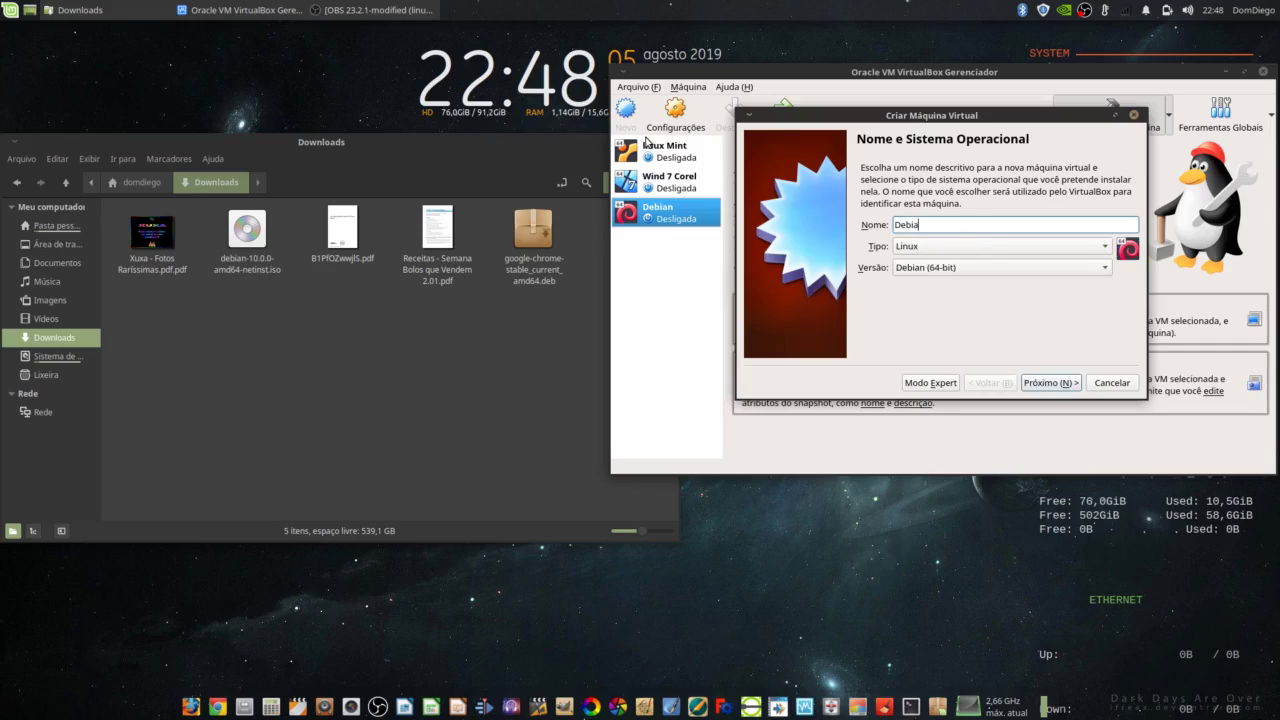
{"action": "type", "text": "n XFCE"}
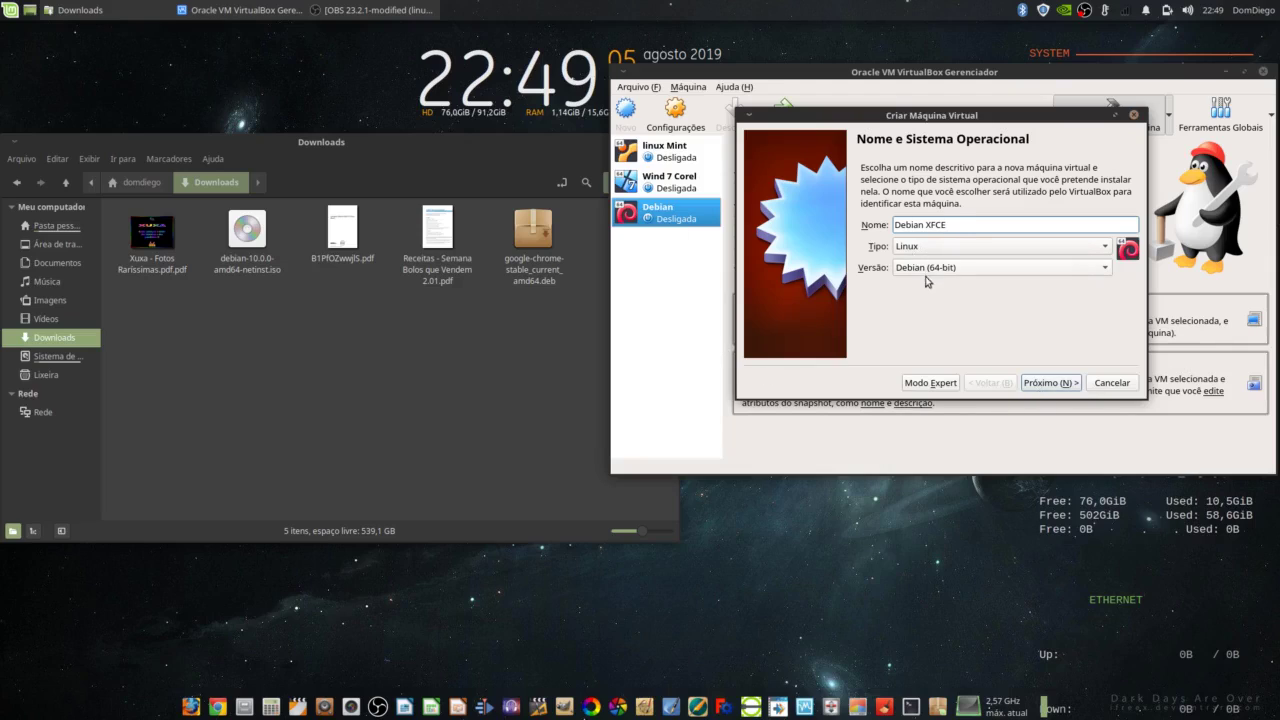
{"action": "left_click", "coordinate": [1044, 388]}
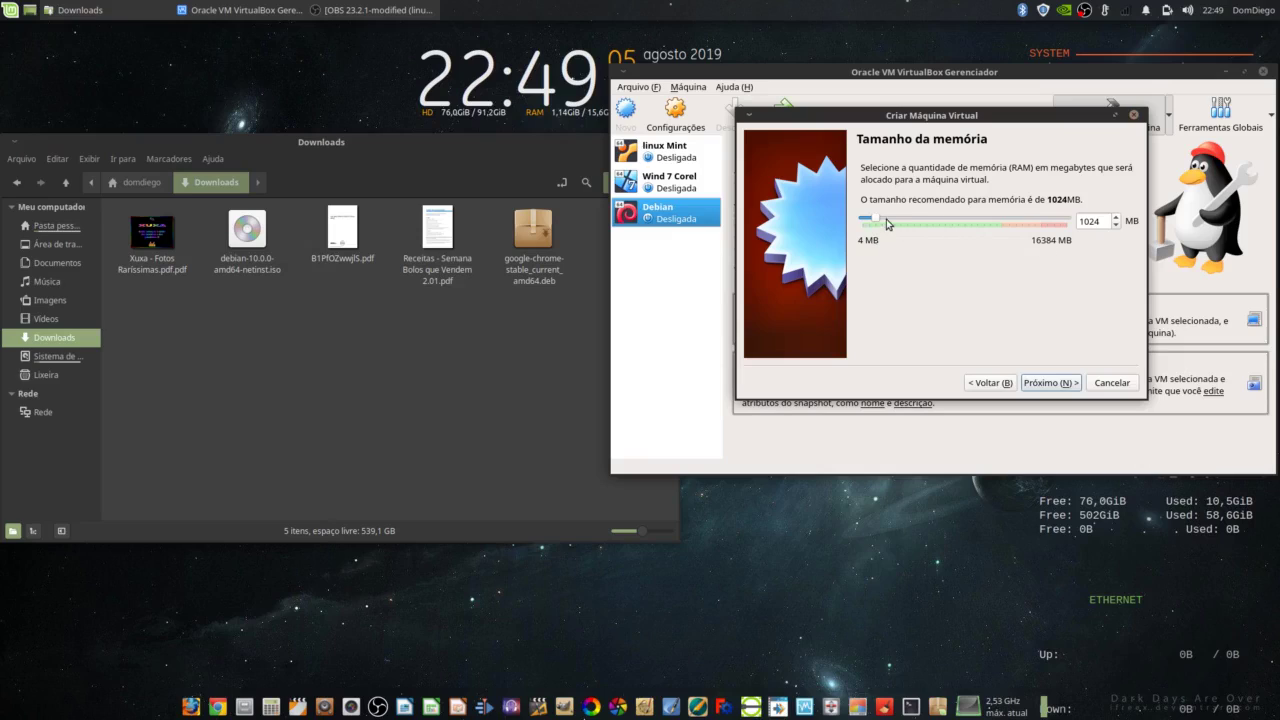
Step: Give the Debian XFCE machine 2048 MB of memory
{"action": "mouse_move", "coordinate": [877, 220]}
{"action": "left_mouse_down"}
{"action": "mouse_move", "coordinate": [1012, 224]}
{"action": "mouse_move", "coordinate": [901, 221]}
{"action": "left_mouse_up"}
{"action": "double_click", "coordinate": [1100, 220]}
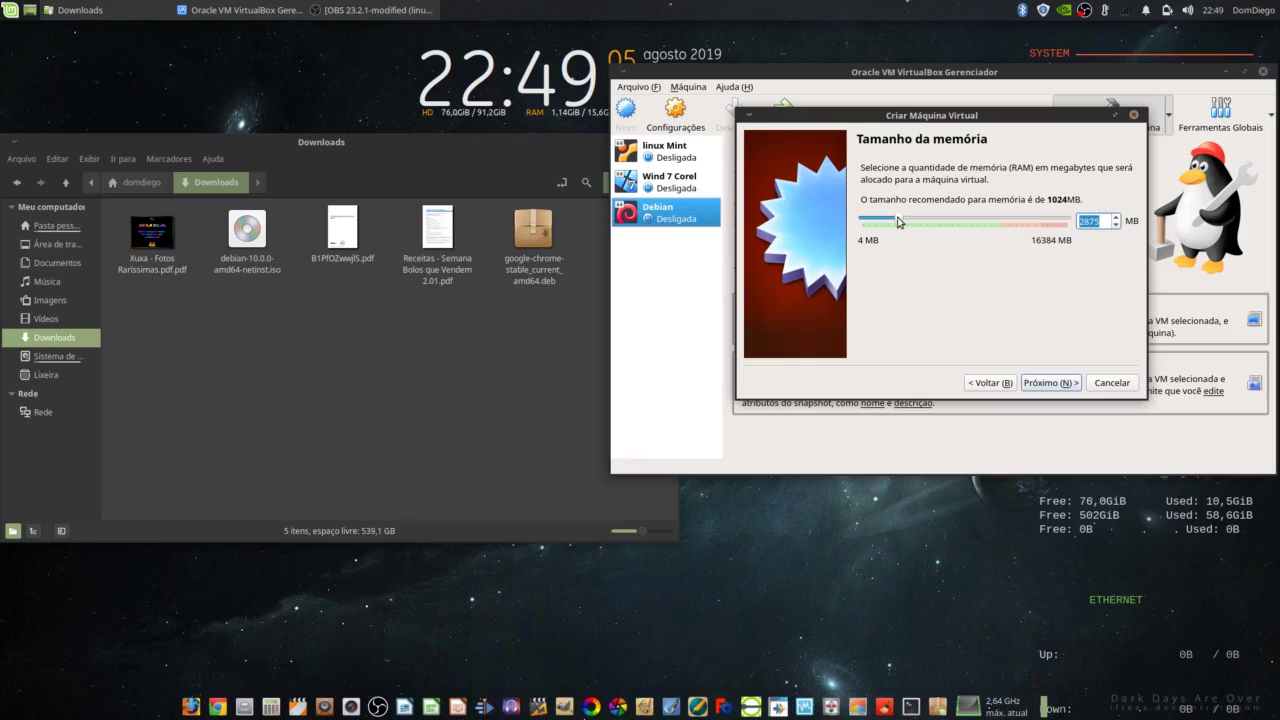
{"action": "left_click_drag", "start_coordinate": [901, 220], "coordinate": [888, 223]}
{"action": "double_click", "coordinate": [1098, 221]}
{"action": "left_click", "coordinate": [1036, 383]}
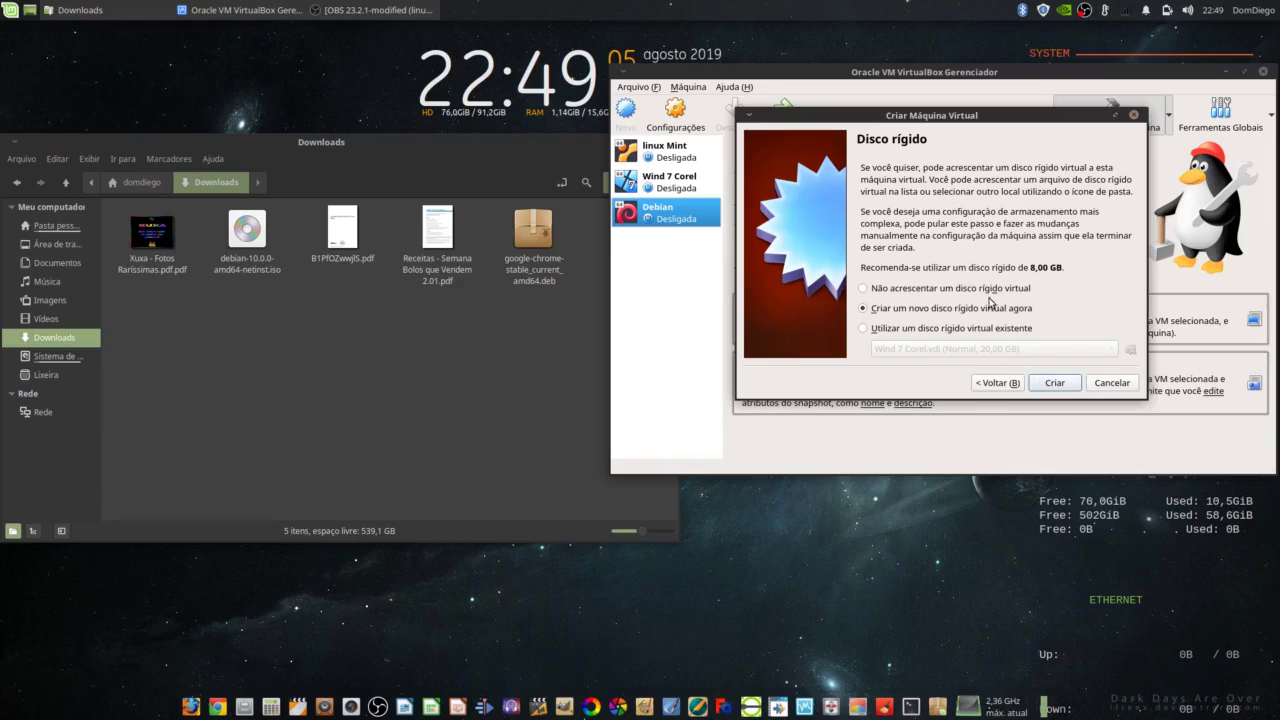
Step: Create a dynamically allocated 20 GB VDI virtual disk to finish the Debian XFCE machine
{"action": "left_click", "coordinate": [1053, 385]}
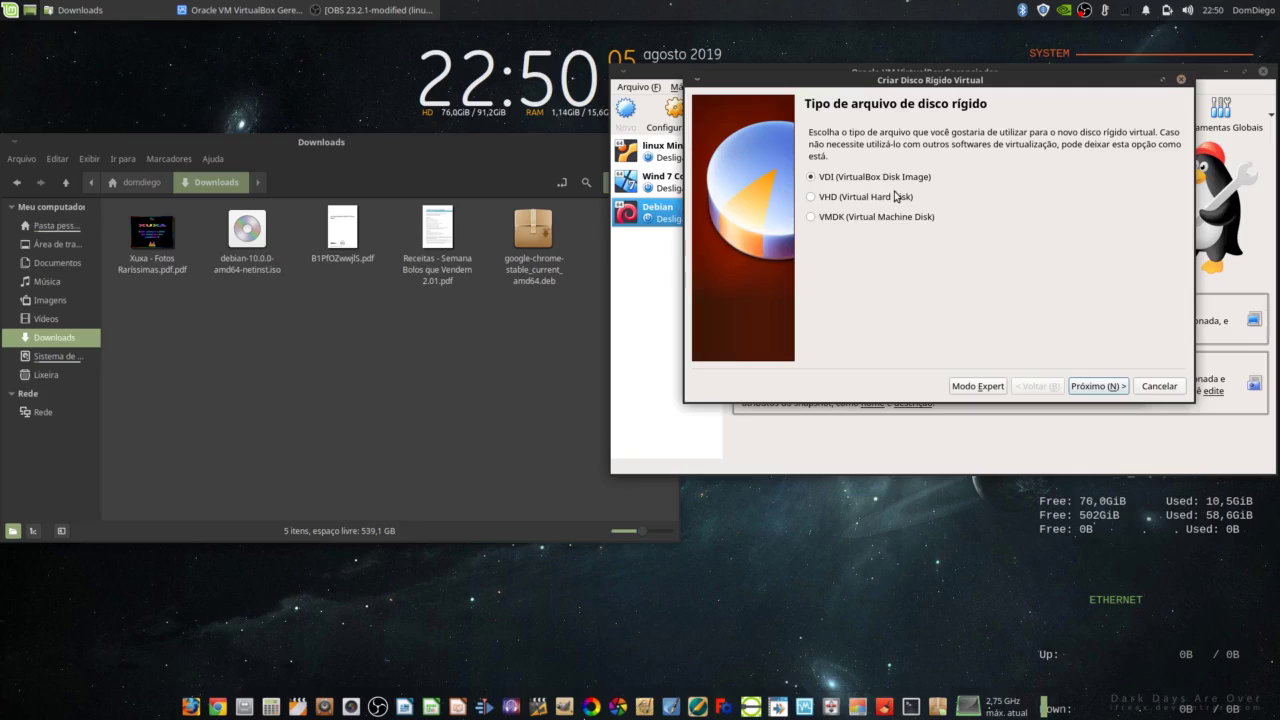
{"action": "left_click", "coordinate": [811, 200]}
{"action": "left_click", "coordinate": [812, 178]}
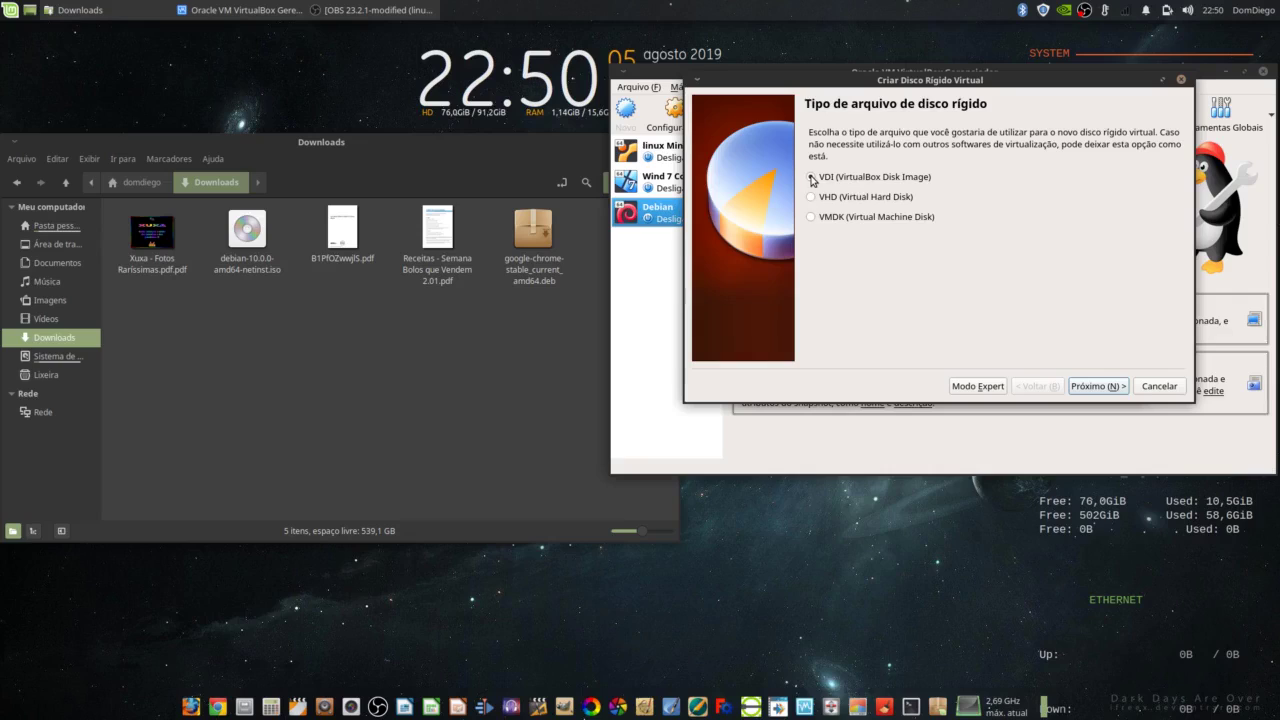
{"action": "left_click", "coordinate": [1098, 388]}
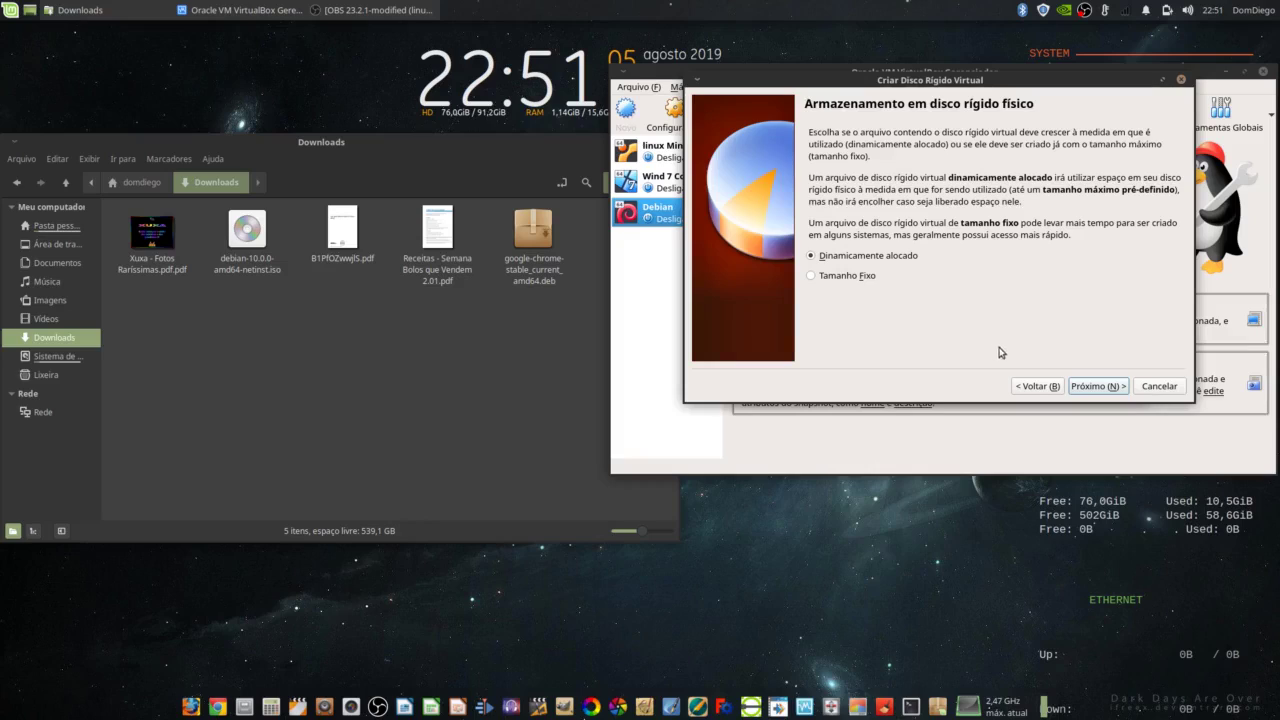
{"action": "left_click", "coordinate": [1098, 386]}
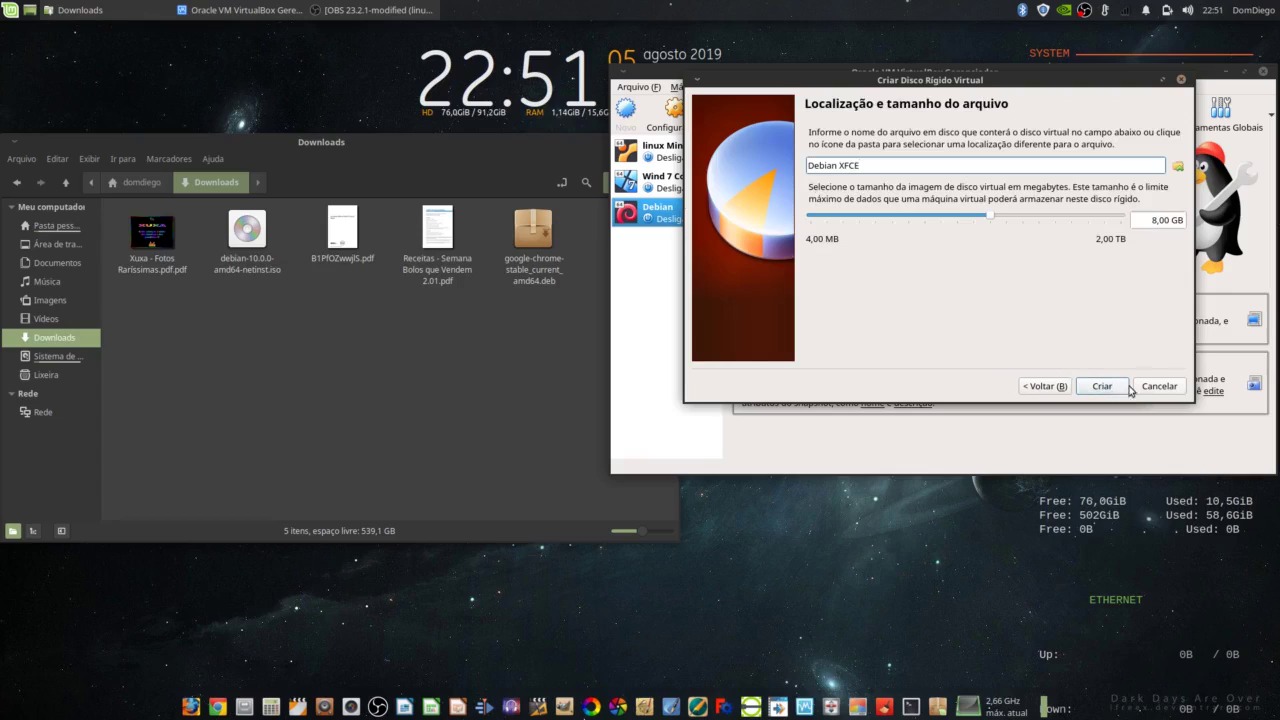
{"action": "left_click", "coordinate": [1151, 222]}
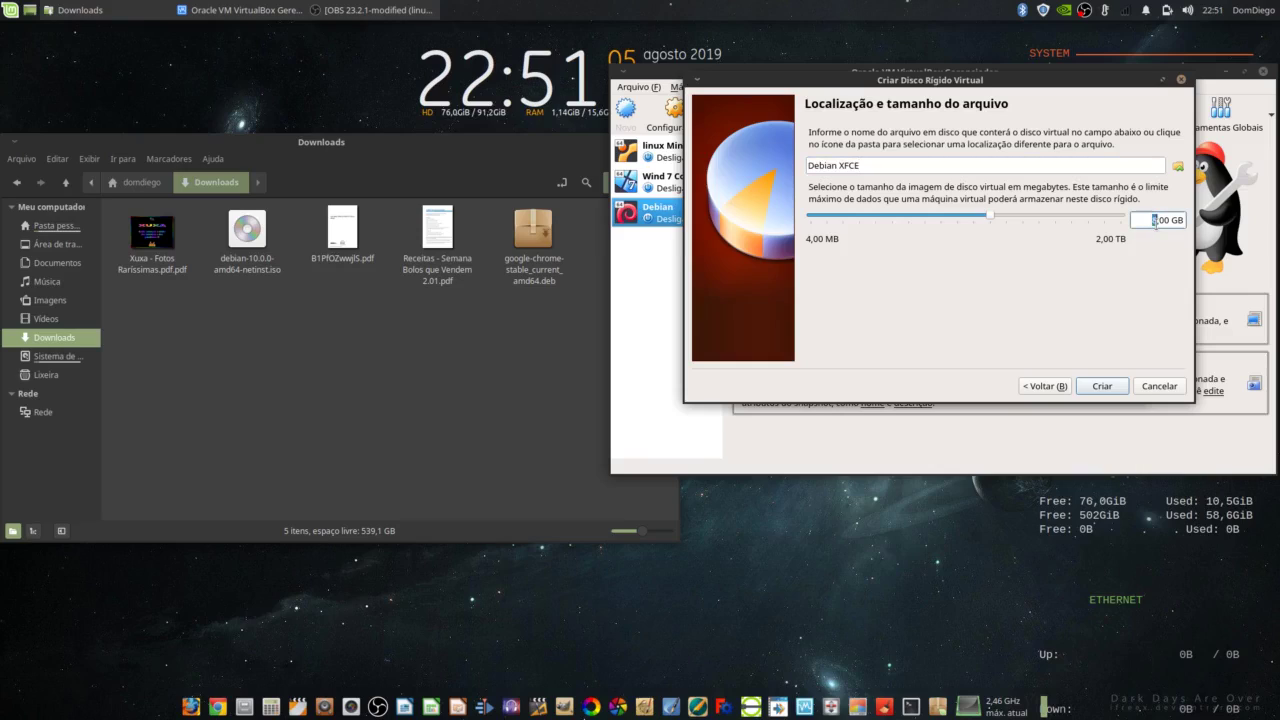
{"action": "type", "text": "20"}
{"action": "left_click", "coordinate": [1102, 386]}
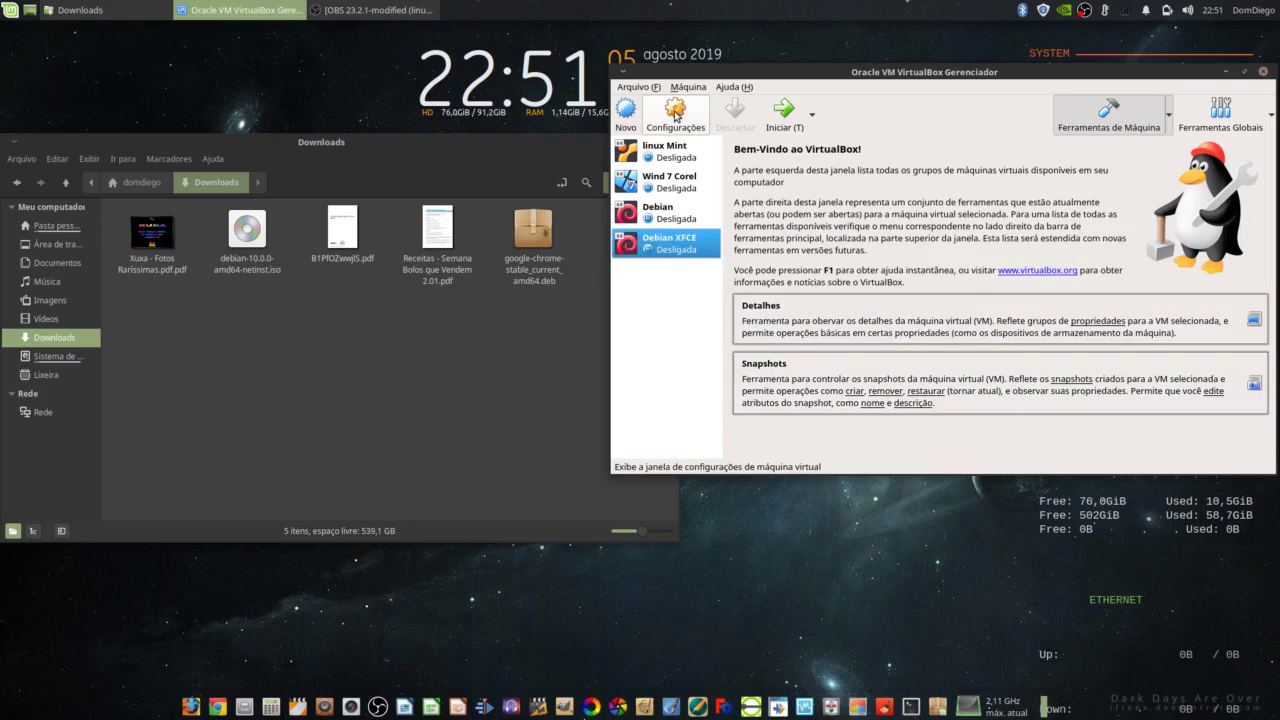
Step: In the Debian XFCE settings, enable EFI on the System page
{"action": "left_click", "coordinate": [675, 114]}
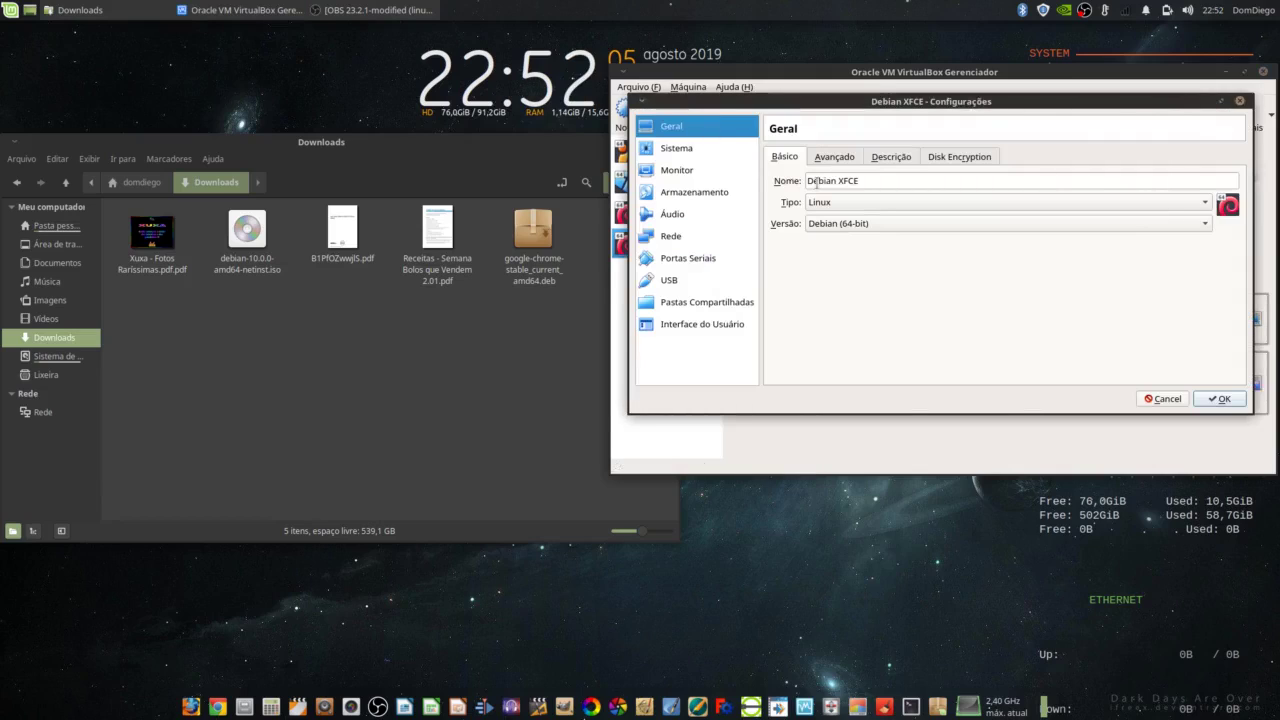
{"action": "left_click_drag", "start_coordinate": [807, 182], "coordinate": [890, 175]}
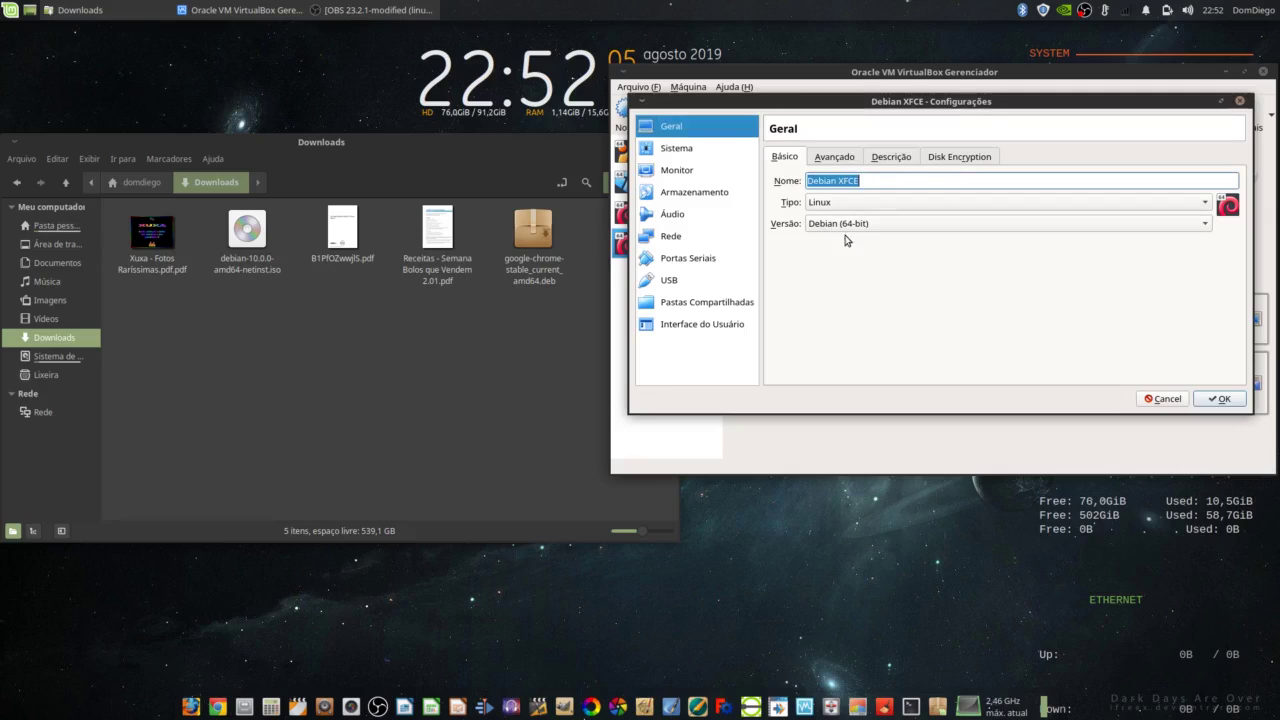
{"action": "left_click", "coordinate": [689, 156]}
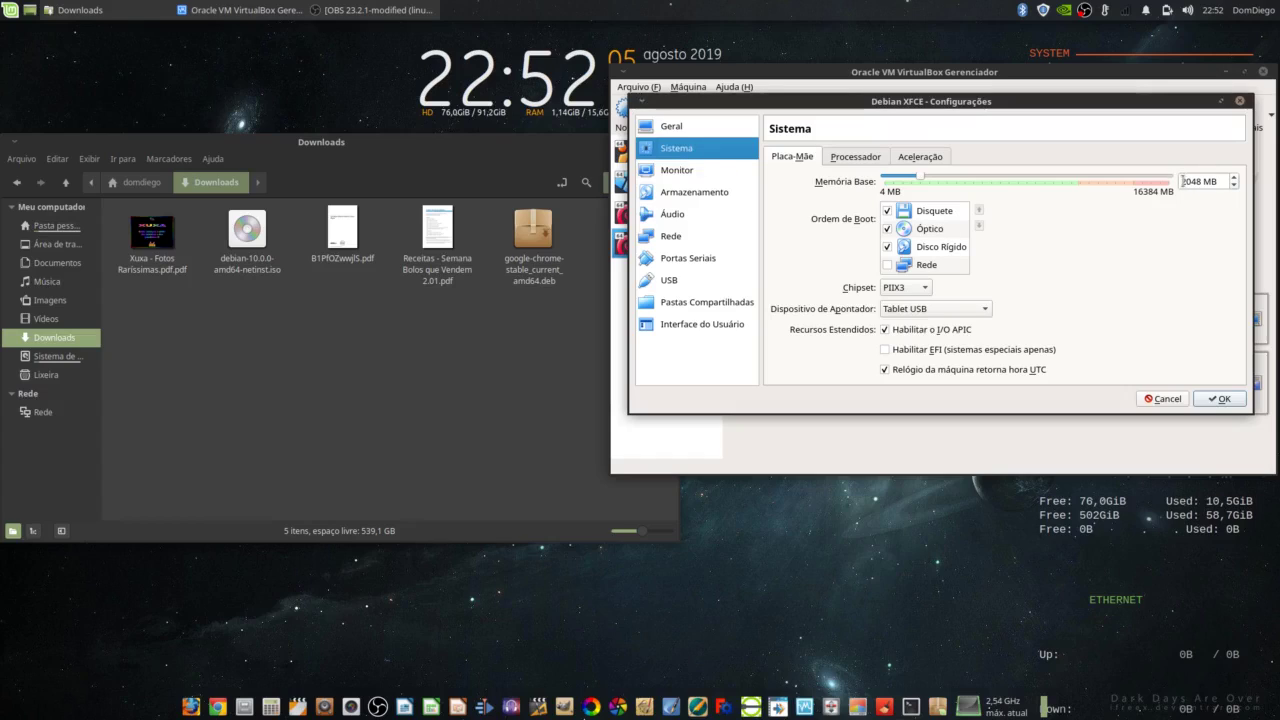
{"action": "left_click_drag", "start_coordinate": [1183, 181], "coordinate": [1225, 181]}
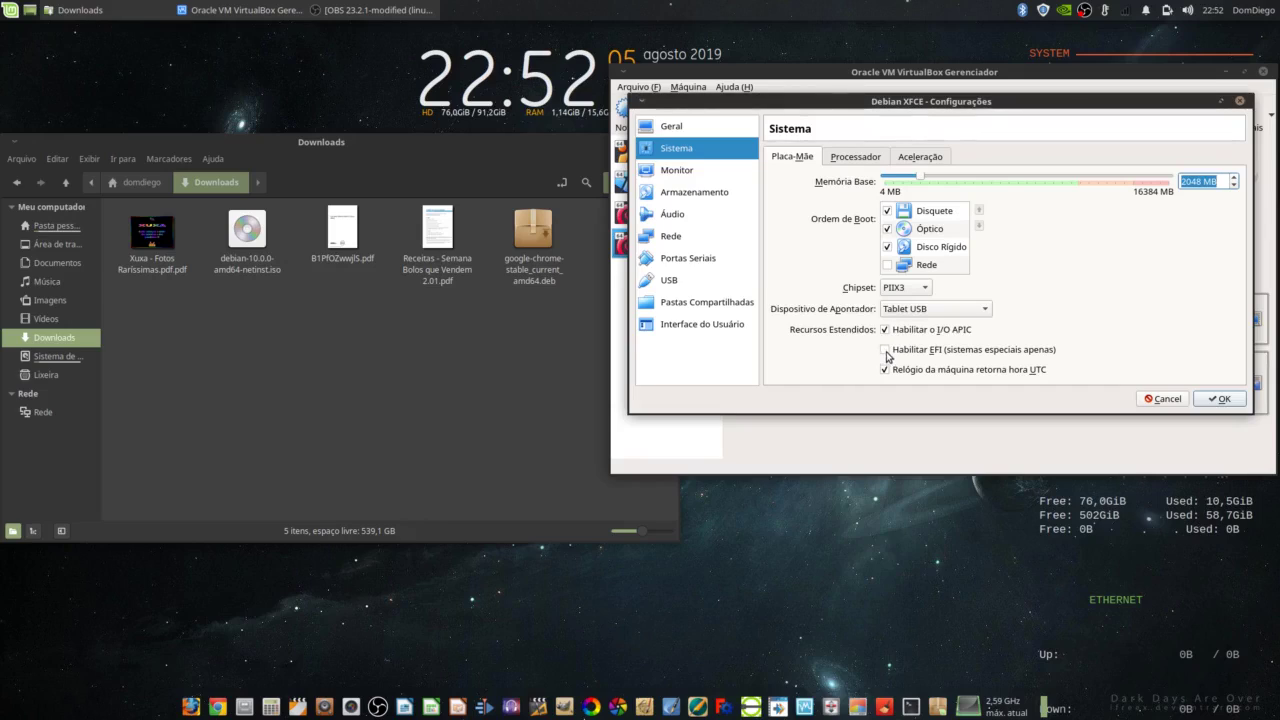
{"action": "left_click", "coordinate": [886, 352]}
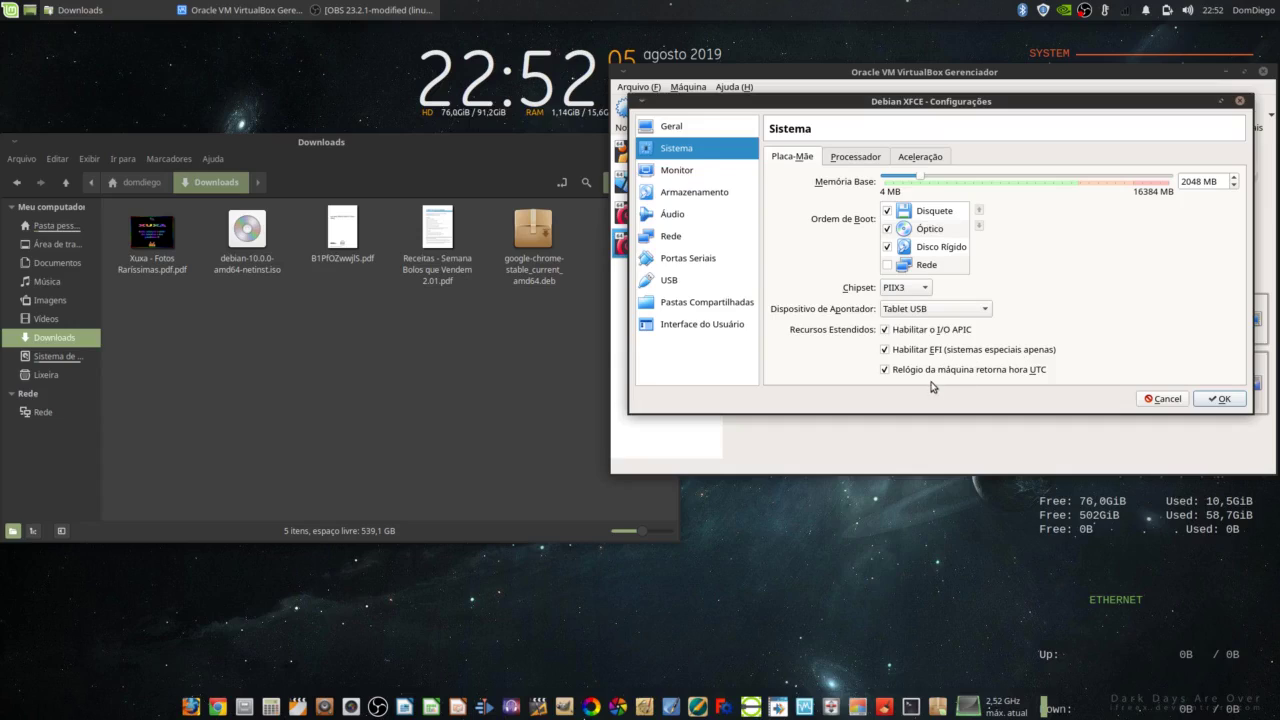
Step: Set video memory to 32 MB and leave 3D acceleration off
{"action": "left_click", "coordinate": [685, 176]}
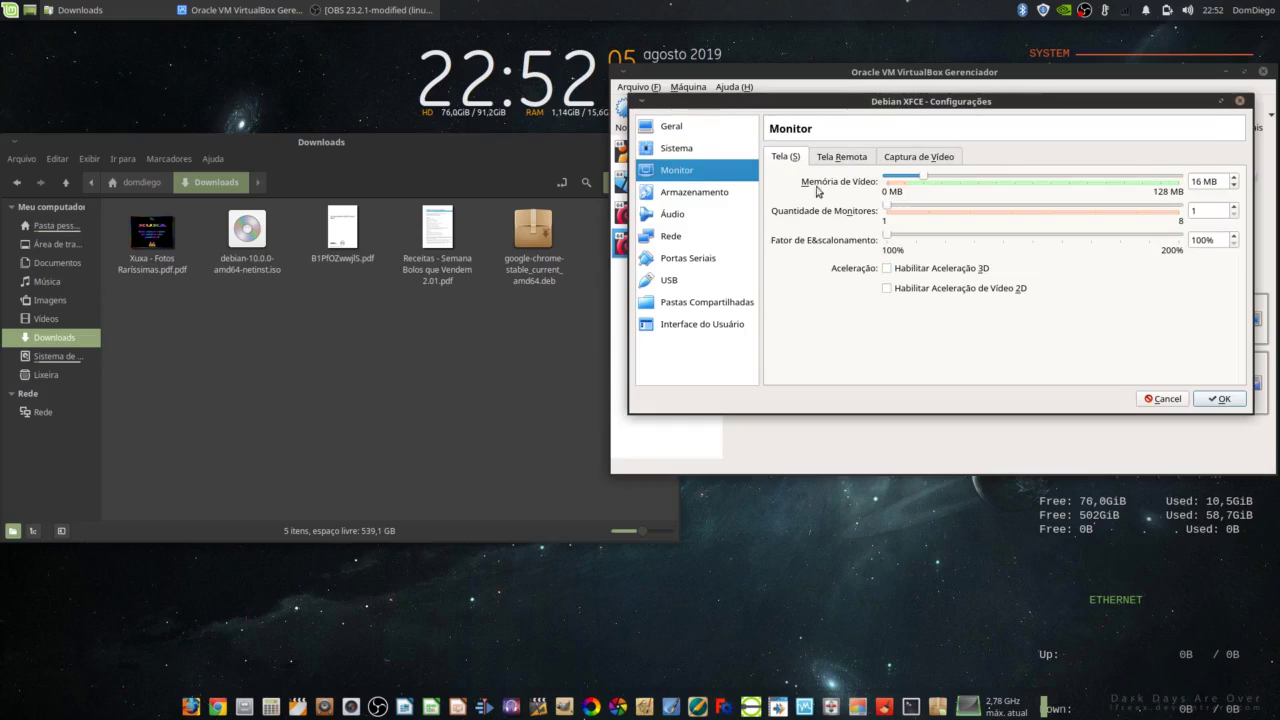
{"action": "triple_click", "coordinate": [1217, 181]}
{"action": "type", "text": "32"}
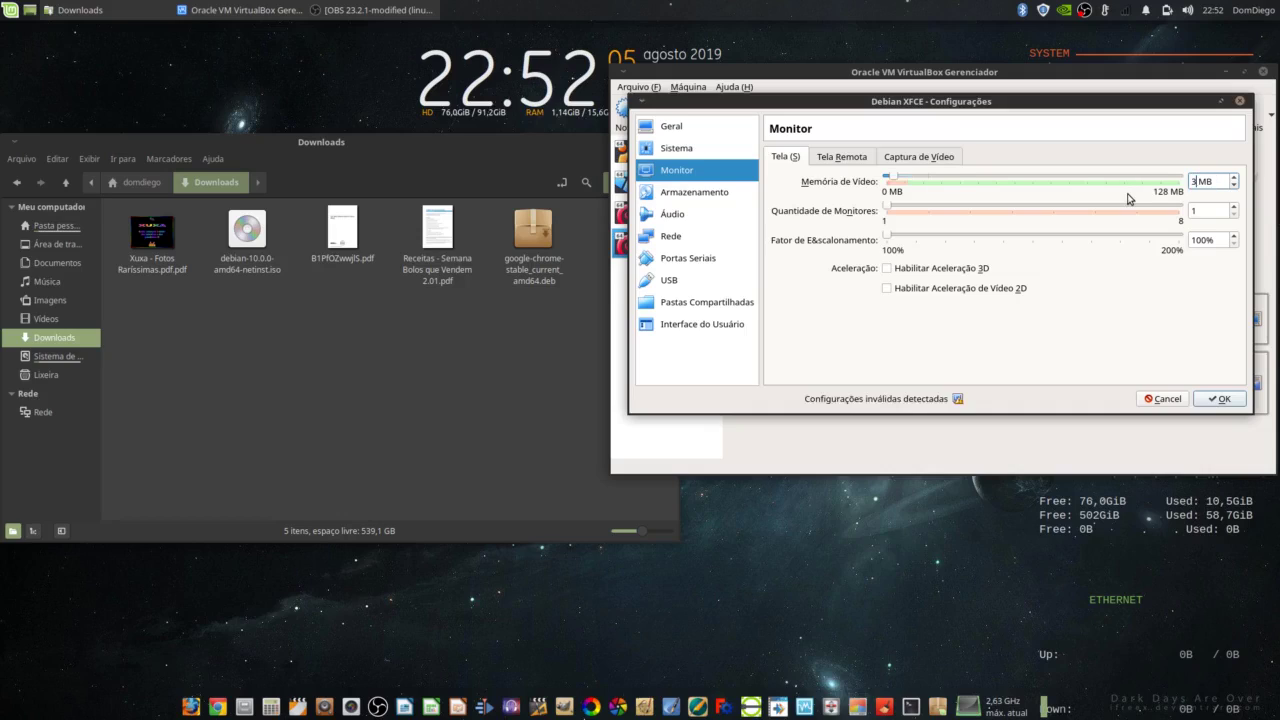
{"action": "left_click", "coordinate": [888, 270]}
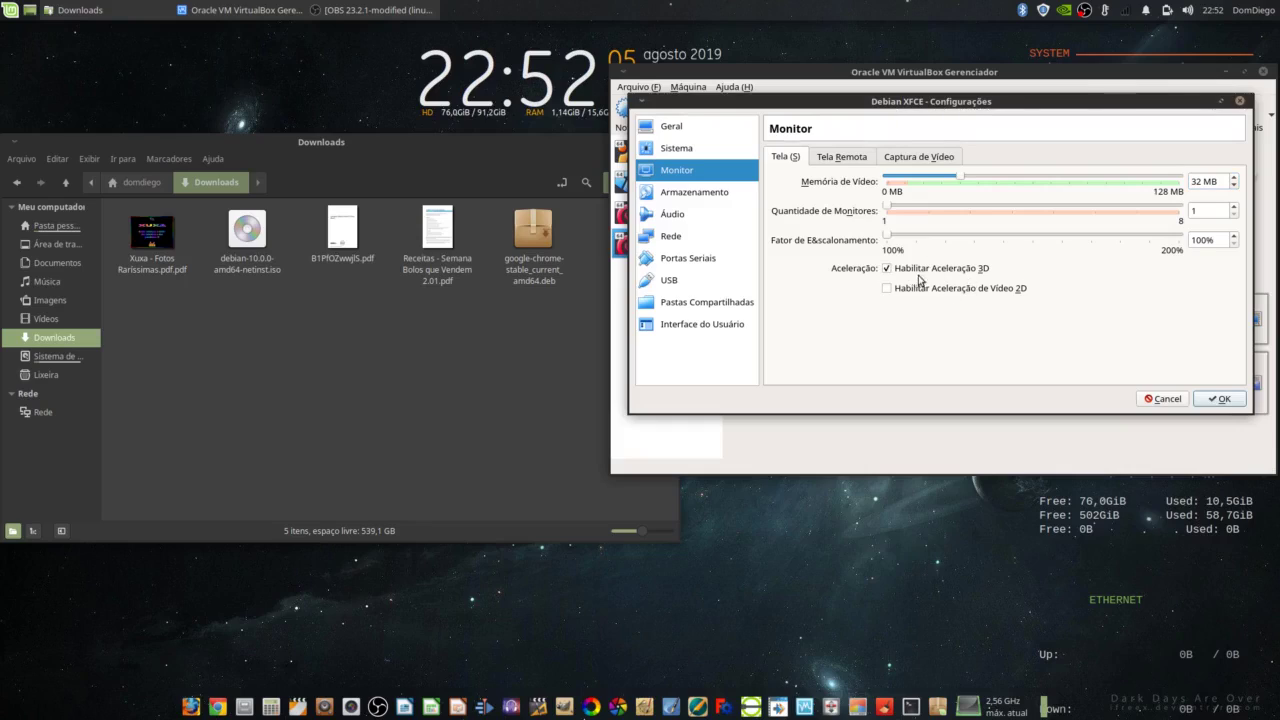
{"action": "left_click", "coordinate": [892, 271]}
{"action": "left_click", "coordinate": [842, 160]}
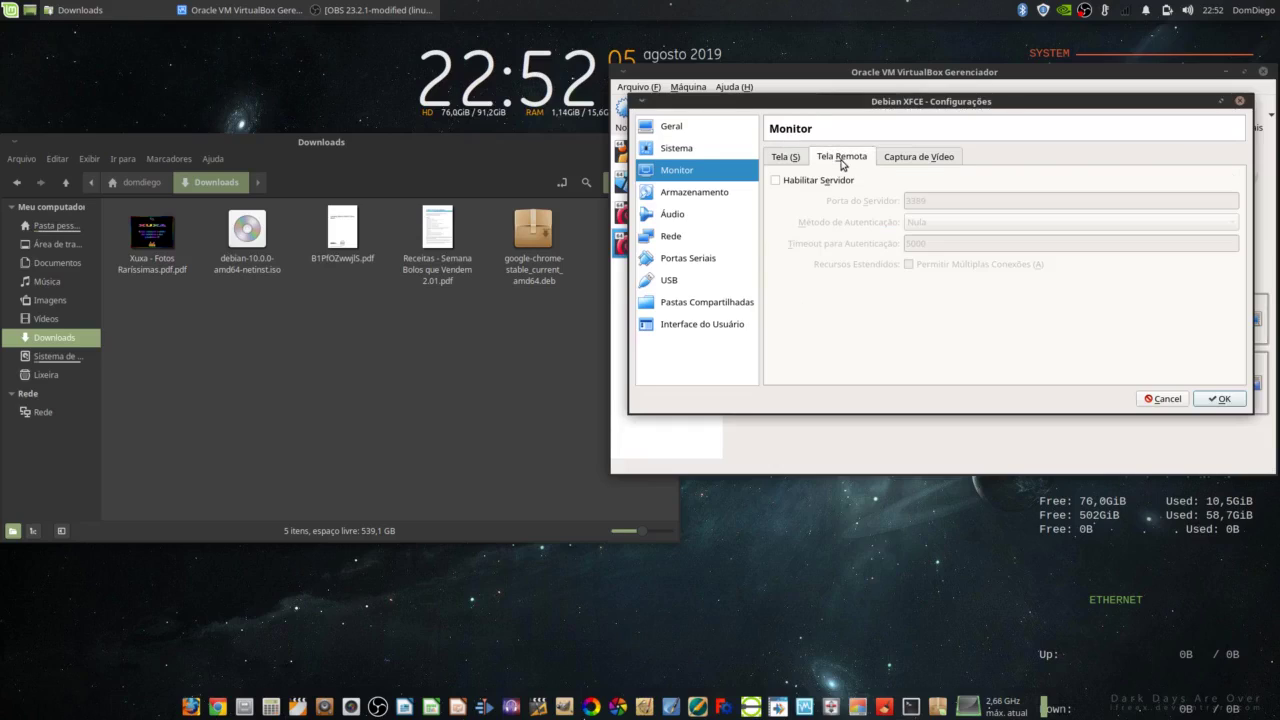
{"action": "left_click", "coordinate": [901, 157]}
{"action": "left_click", "coordinate": [707, 198]}
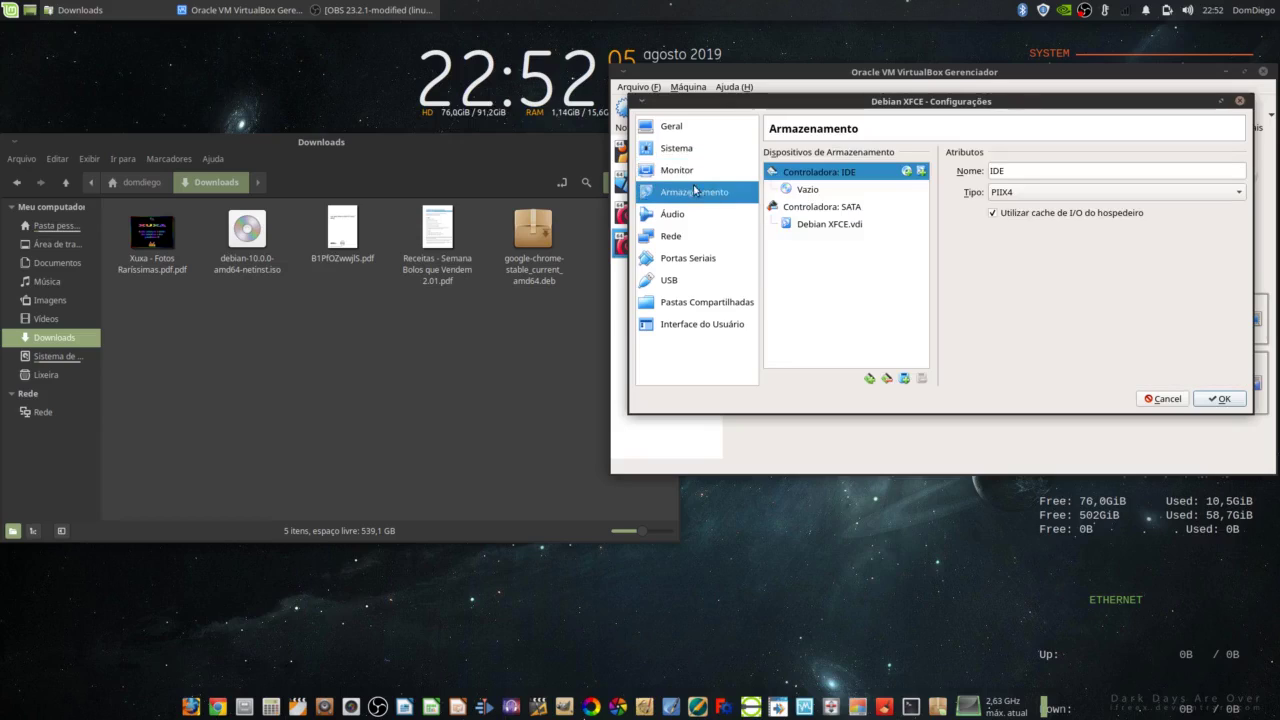
Step: Load debian-10.0.0-amd64-netinst.iso from Downloads into the empty IDE optical drive
{"action": "left_click", "coordinate": [808, 190]}
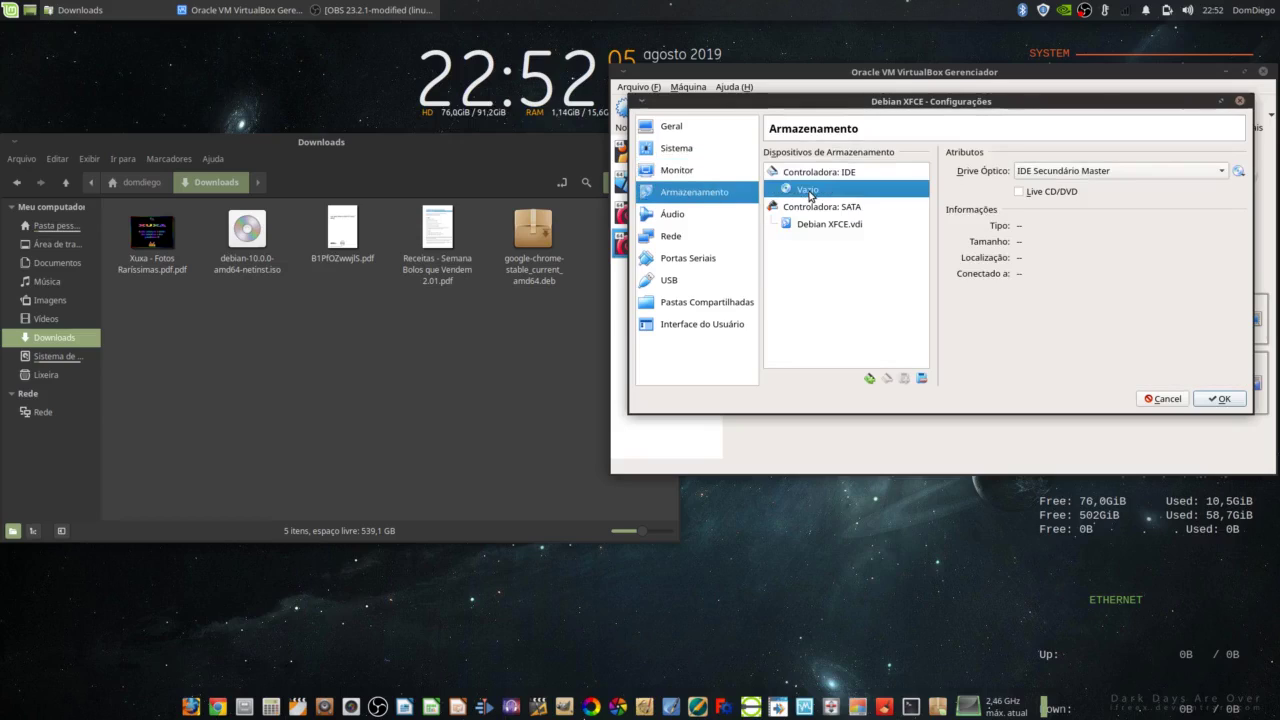
{"action": "left_click", "coordinate": [1239, 174]}
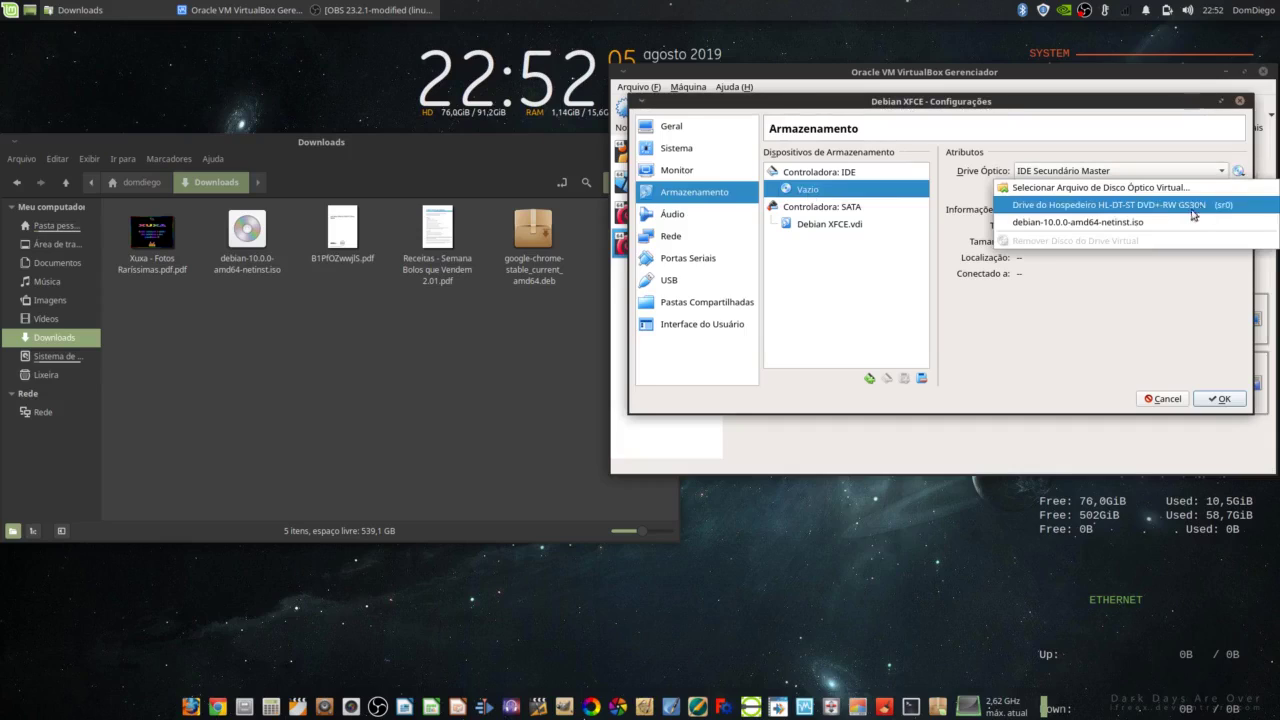
{"action": "left_click", "coordinate": [1120, 186]}
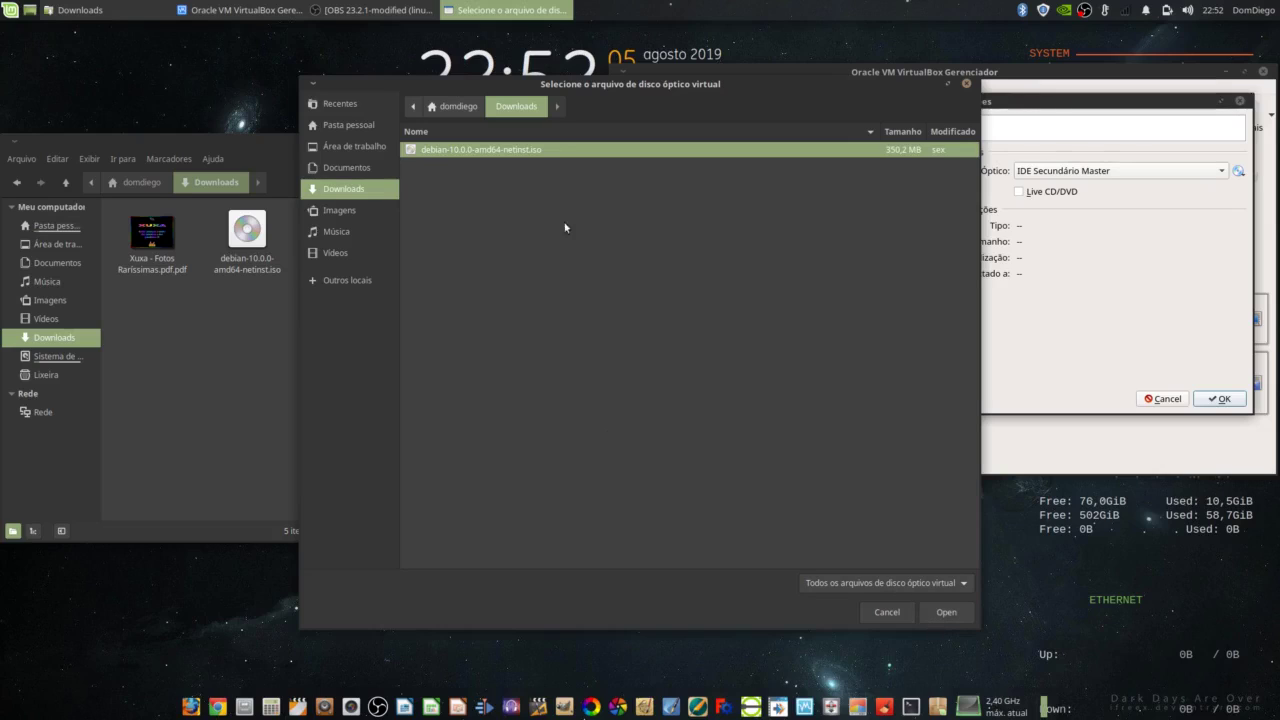
{"action": "left_click", "coordinate": [932, 614]}
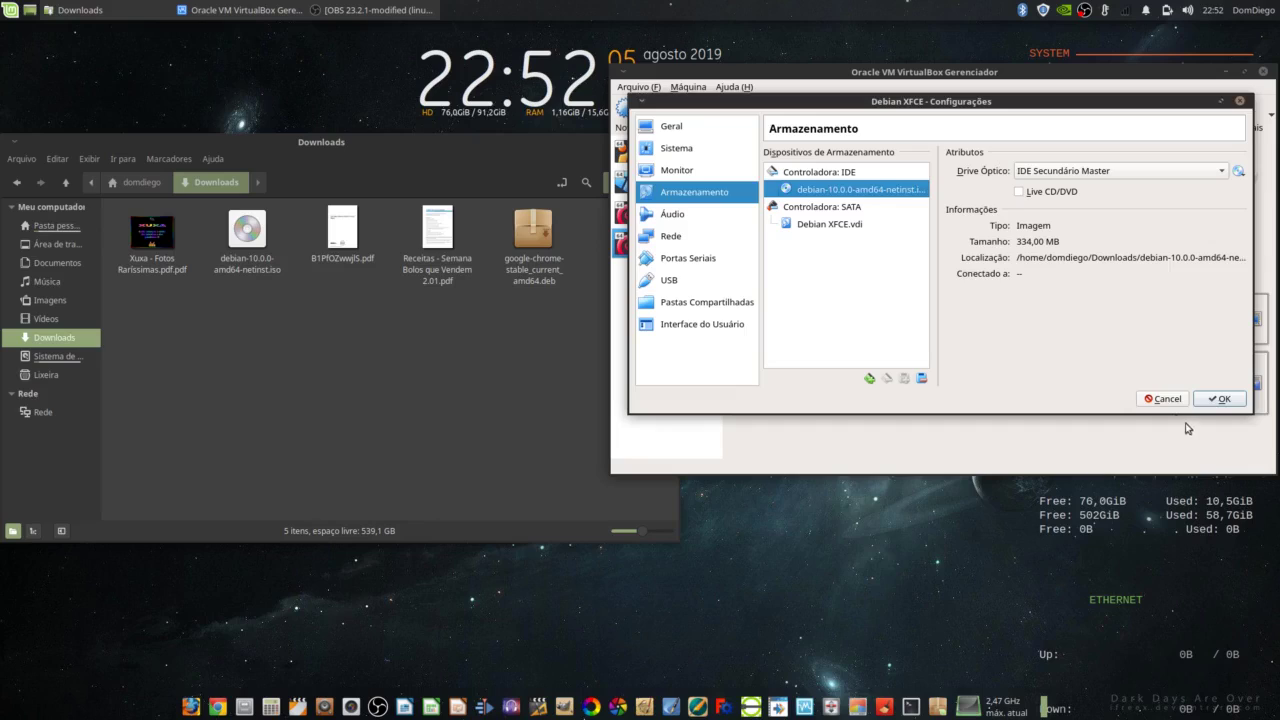
Step: Review the Audio, Network, Serial Ports, USB and Shared Folders pages, then save the settings
{"action": "left_click", "coordinate": [667, 221]}
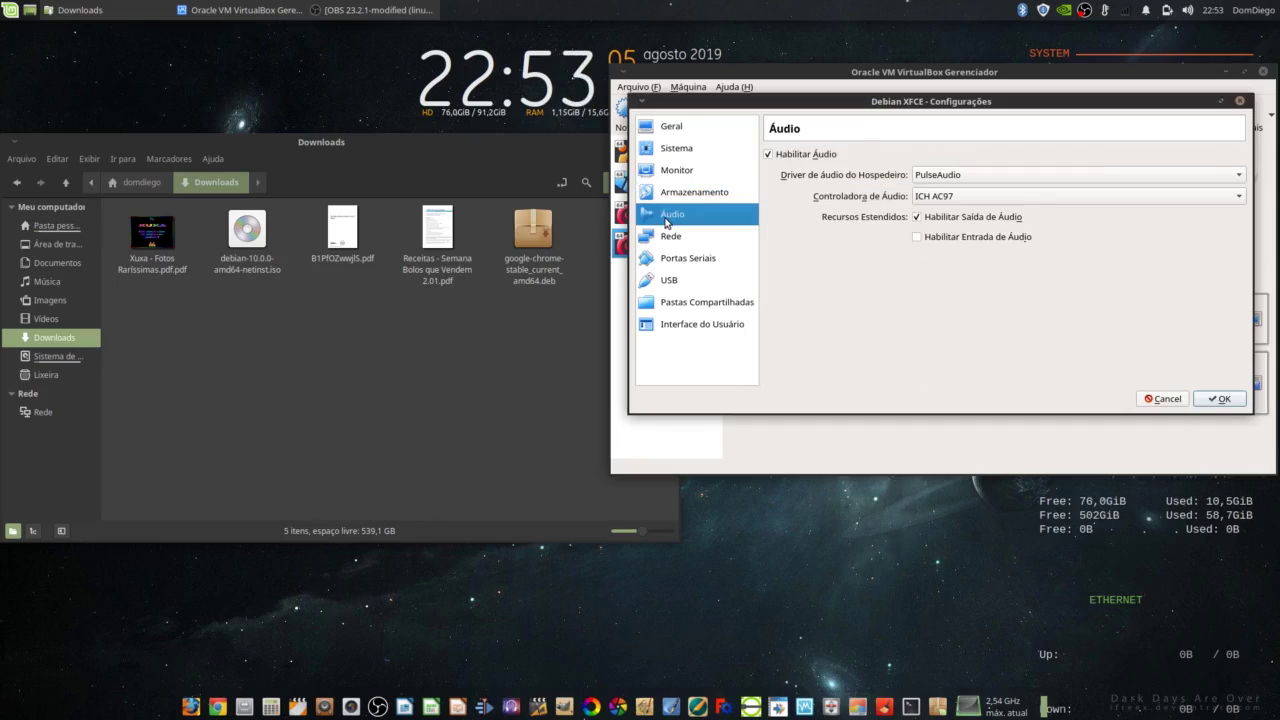
{"action": "left_click", "coordinate": [673, 242]}
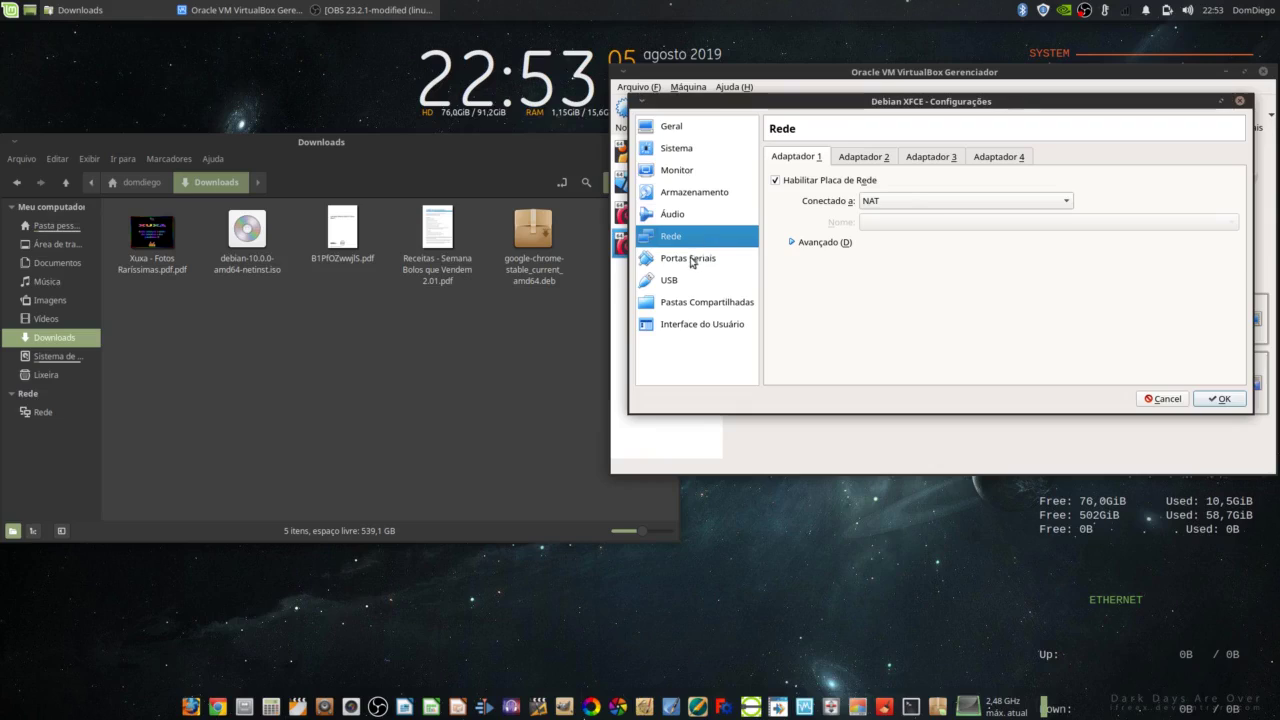
{"action": "left_click", "coordinate": [691, 260]}
{"action": "left_click", "coordinate": [670, 282]}
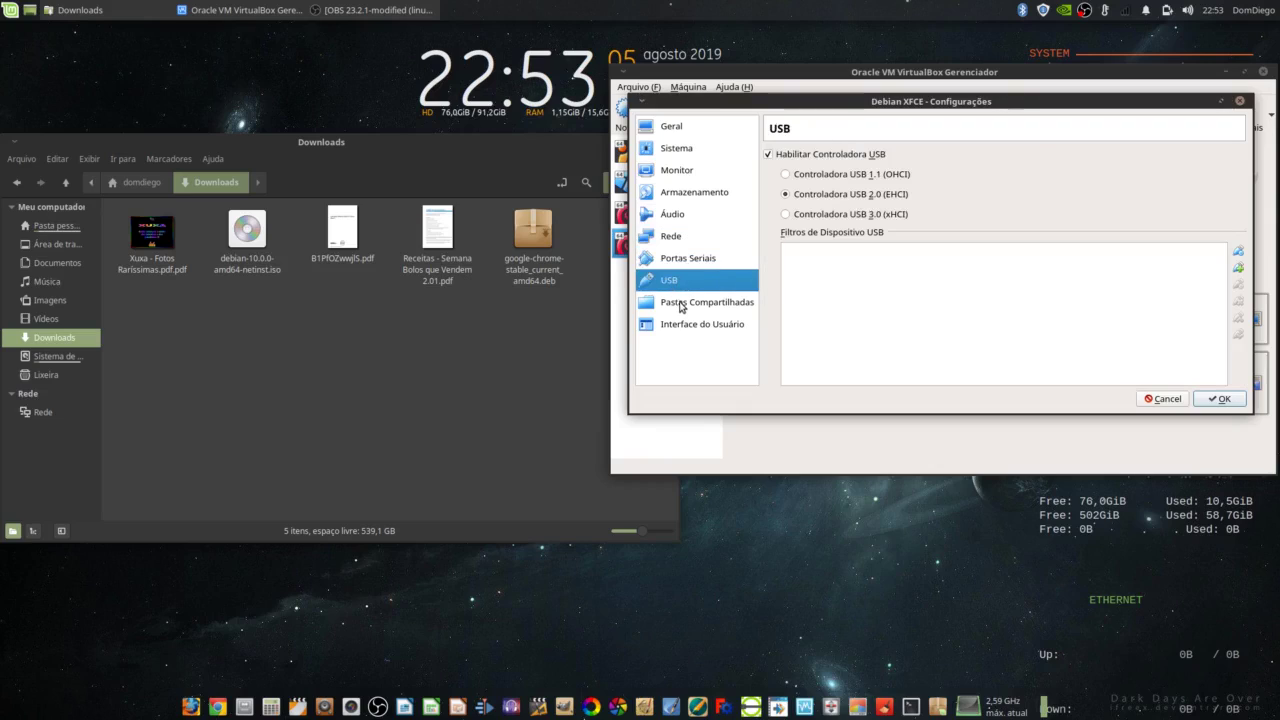
{"action": "left_click", "coordinate": [681, 303]}
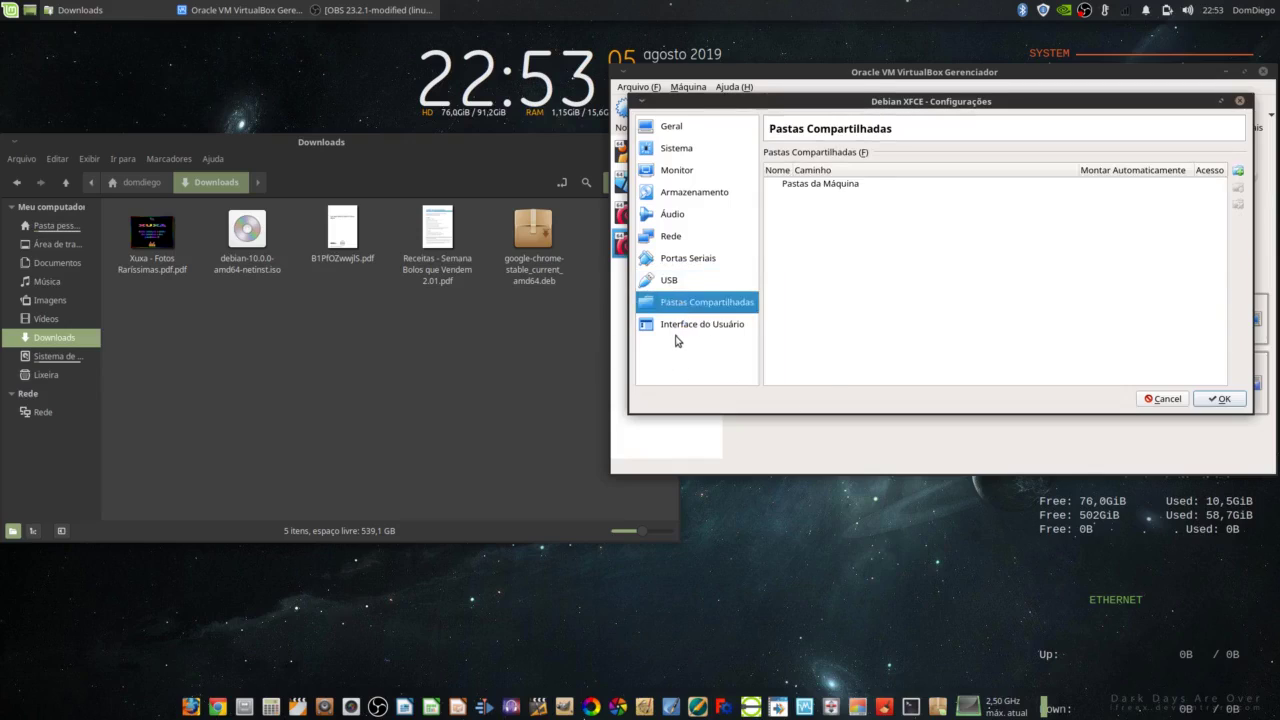
{"action": "left_click", "coordinate": [1220, 399]}
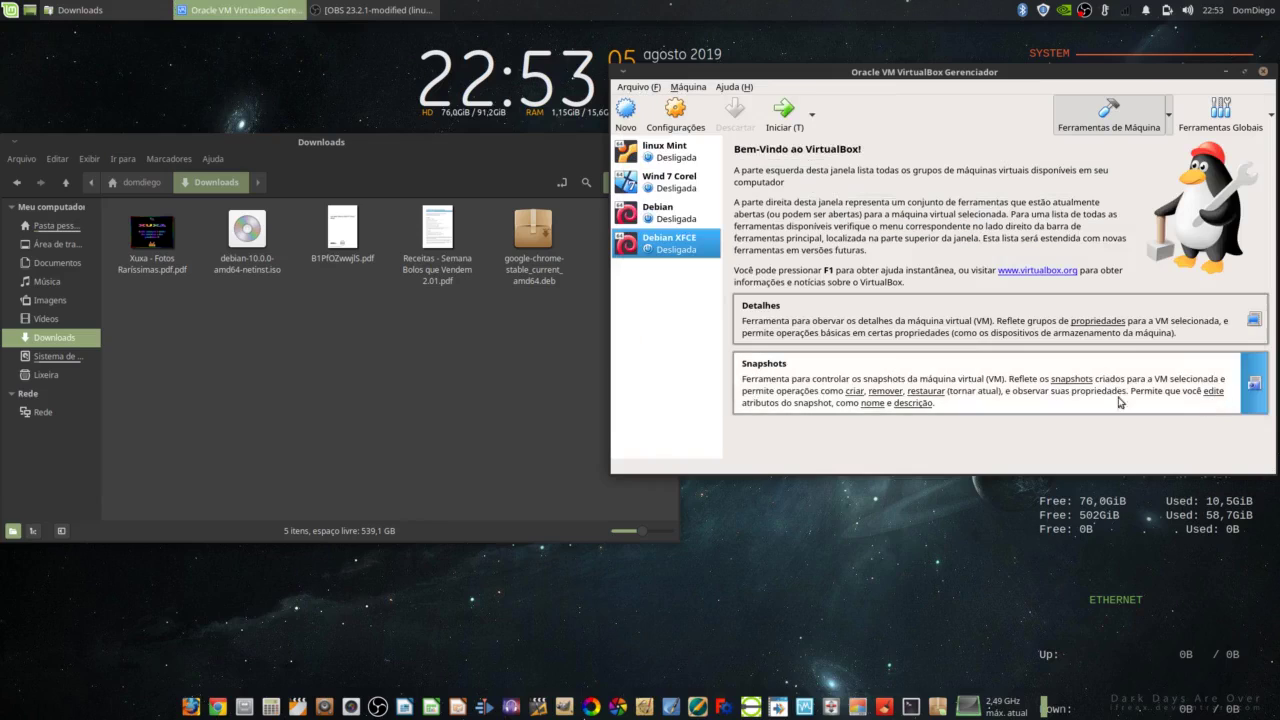
Step: Start the Debian XFCE VM and choose Graphical install from the installer boot menu
{"action": "left_click", "coordinate": [786, 117]}
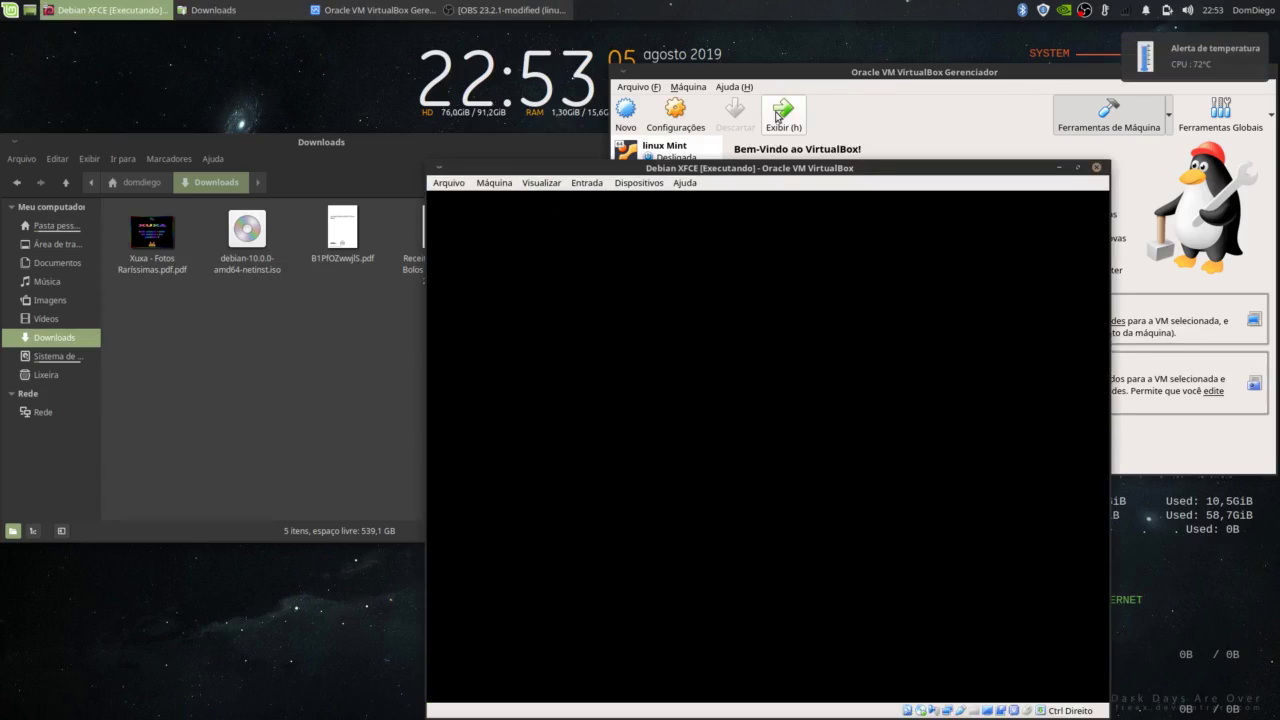
{"action": "left_click_drag", "start_coordinate": [787, 172], "coordinate": [648, 98]}
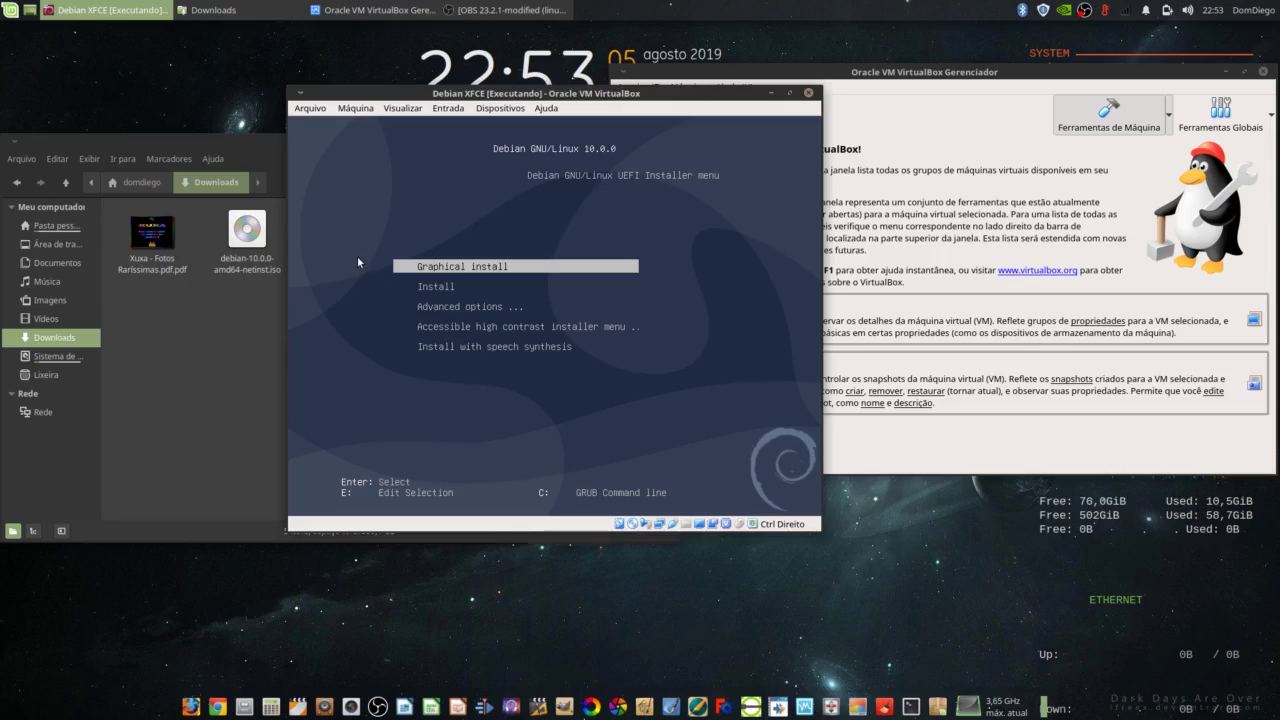
{"action": "left_click", "coordinate": [462, 270]}
{"action": "key", "text": "Return"}
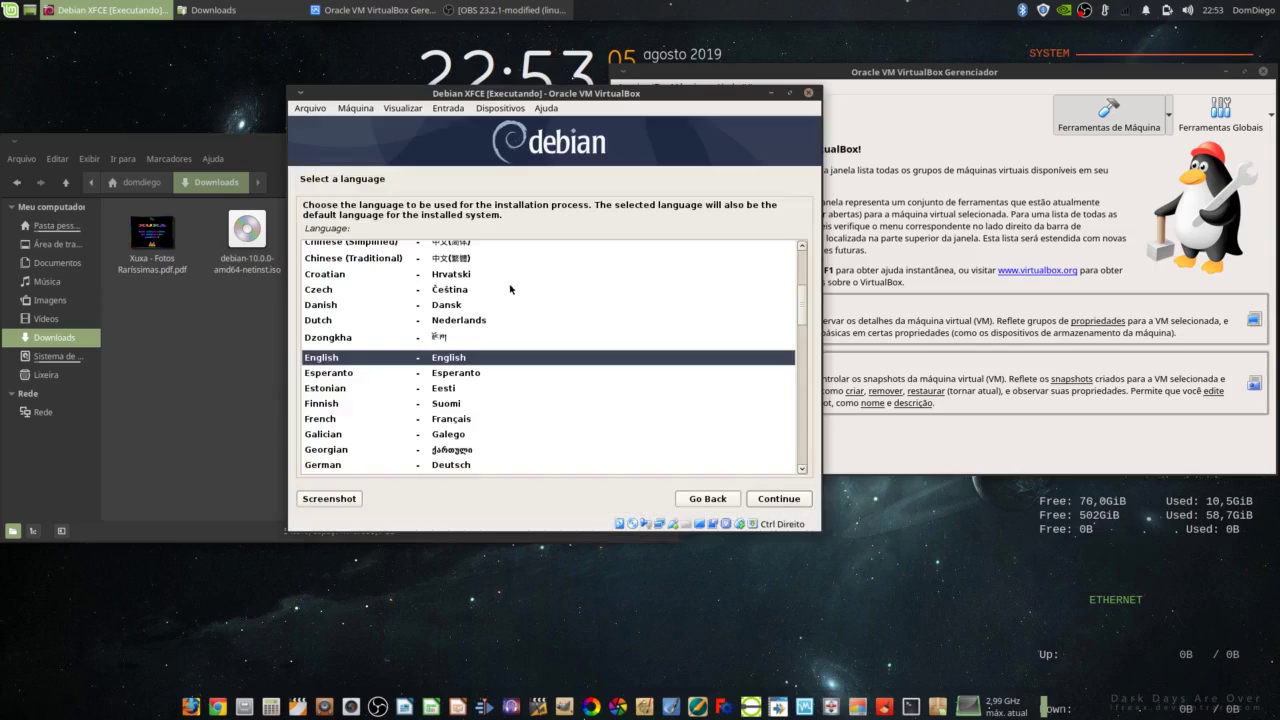
Step: Choose Portuguese (Brazil) as the installer language, Brasil as location and Português Brasileiro keyboard
{"action": "scroll", "coordinate": [465, 367], "scroll_direction": "down", "scroll_amount": 9}
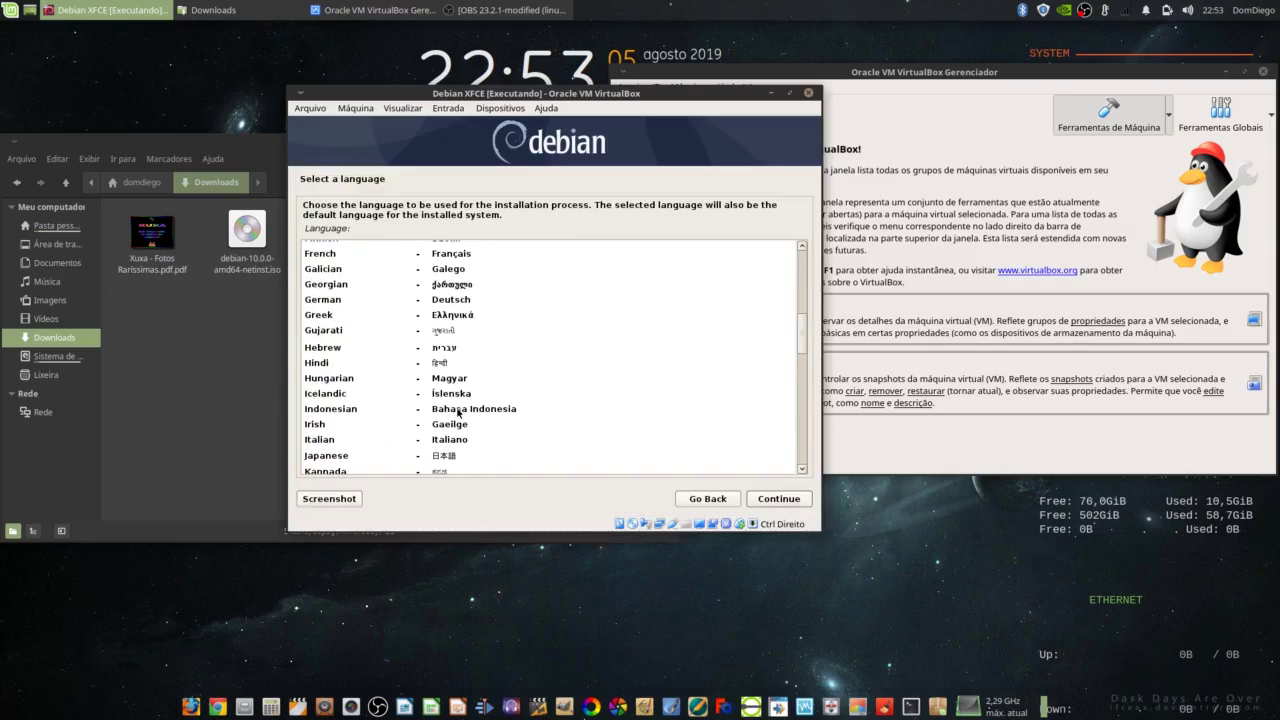
{"action": "scroll", "coordinate": [431, 396], "scroll_direction": "down", "scroll_amount": 4}
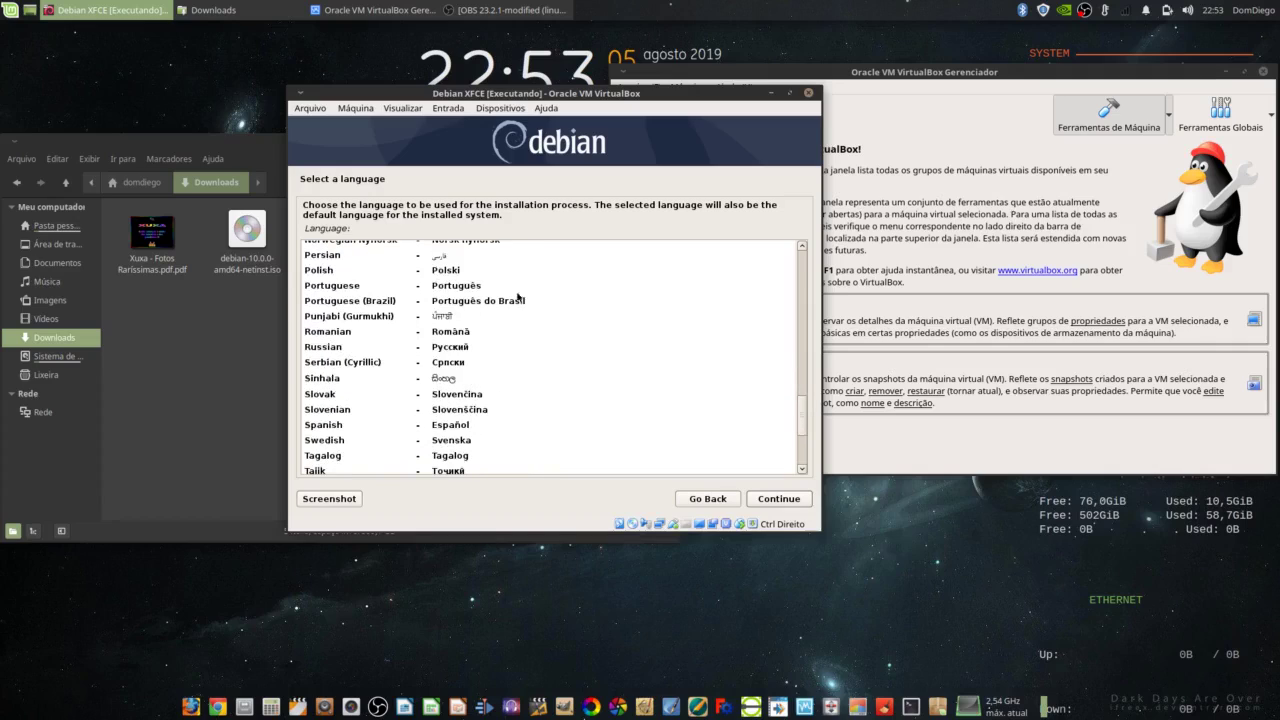
{"action": "left_click", "coordinate": [337, 306]}
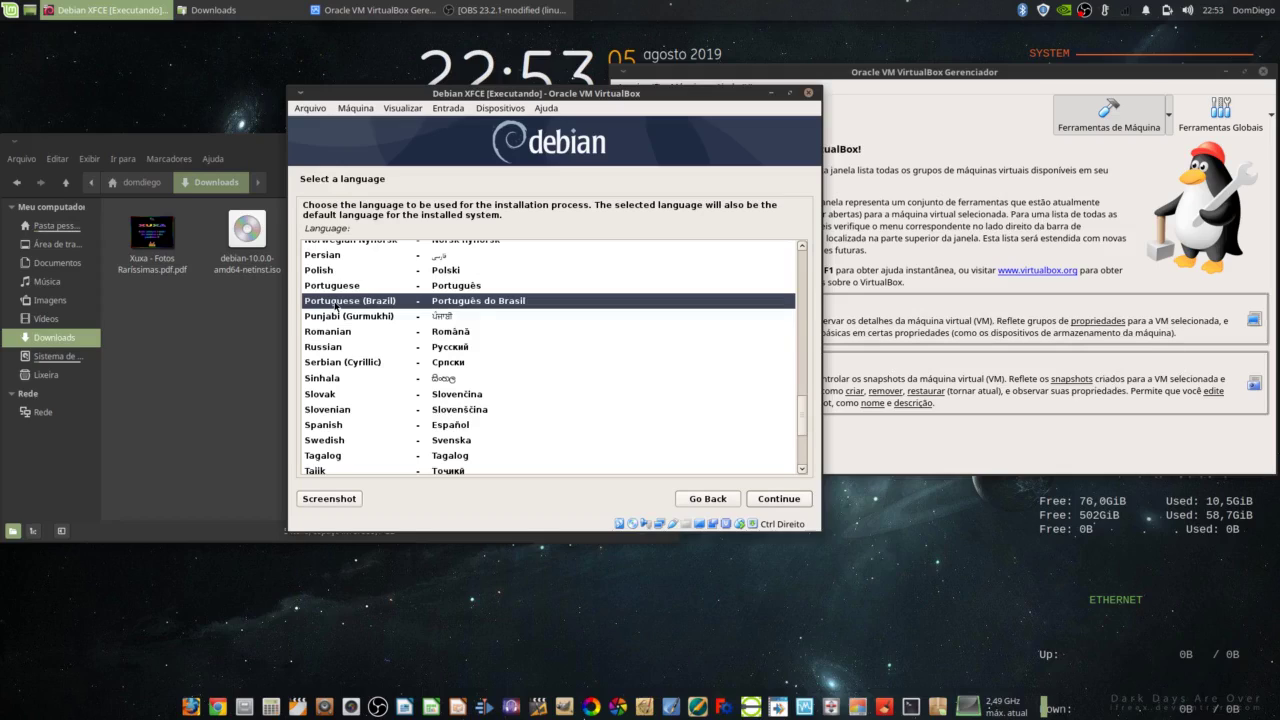
{"action": "left_click", "coordinate": [789, 500]}
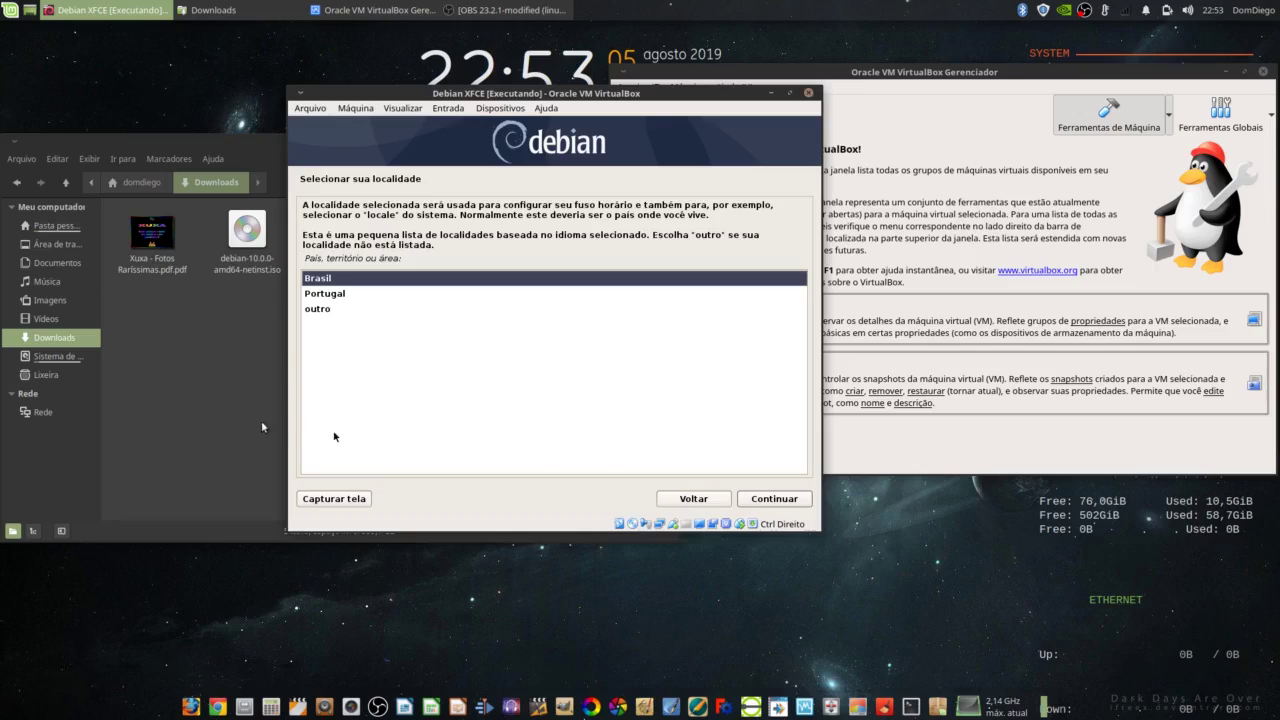
{"action": "left_click", "coordinate": [782, 504]}
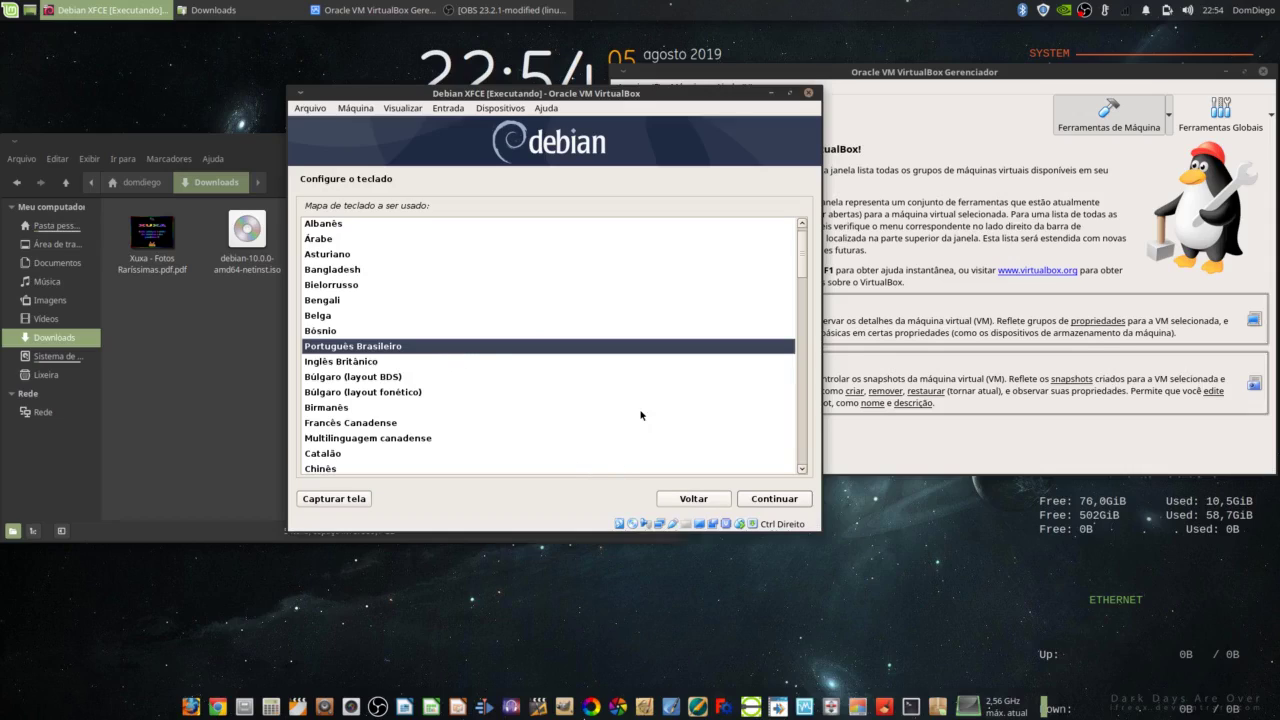
{"action": "left_click", "coordinate": [776, 500]}
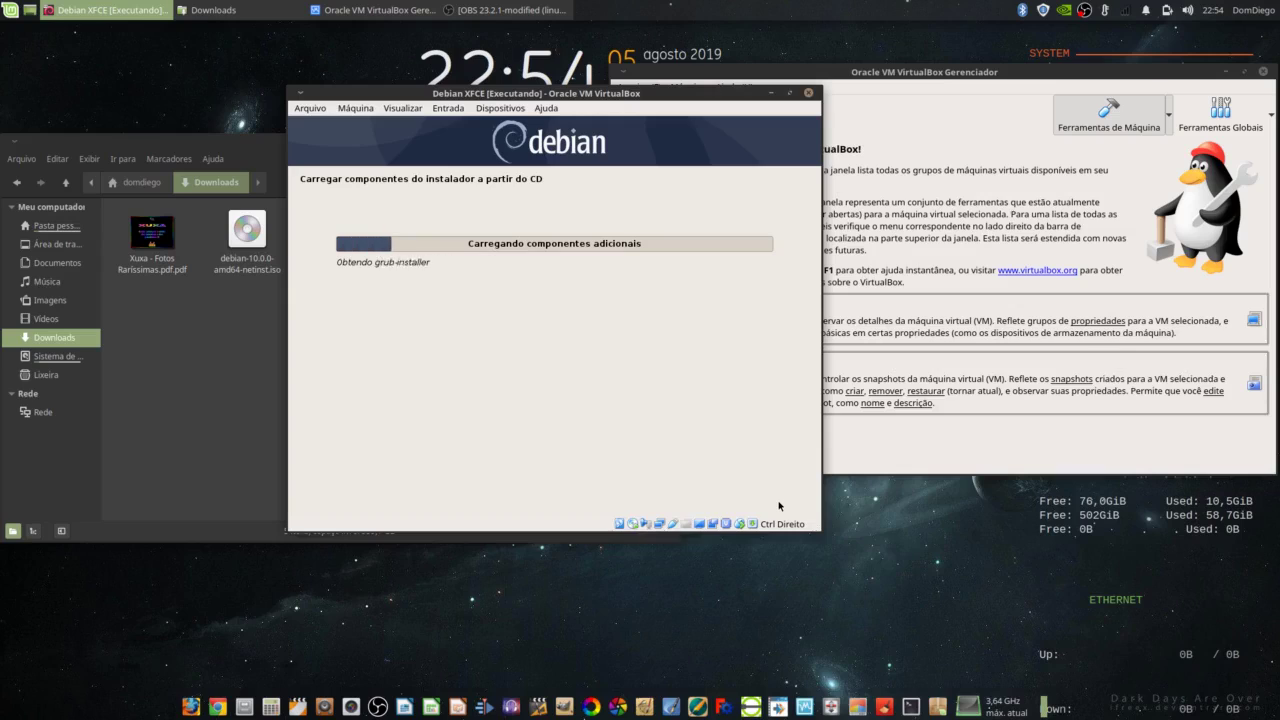
Step: Bring the VM window back to the front and maximize it
{"action": "left_click", "coordinate": [246, 346]}
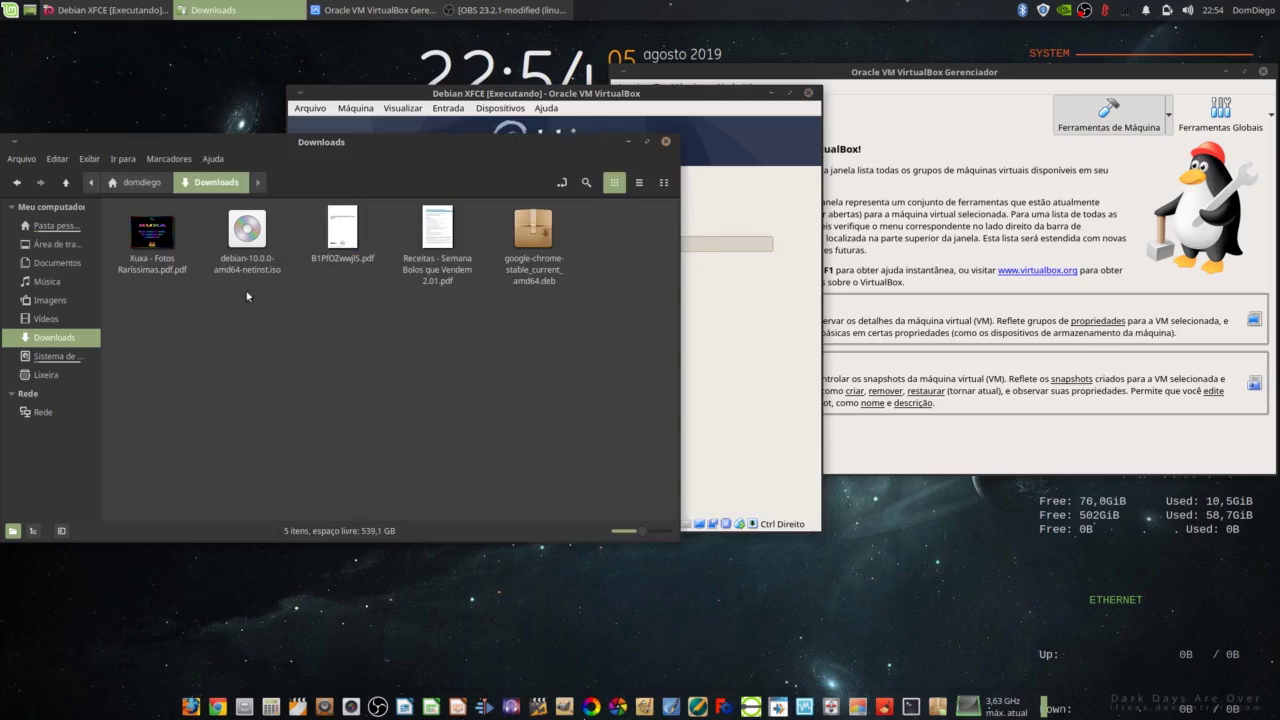
{"action": "left_click", "coordinate": [715, 95]}
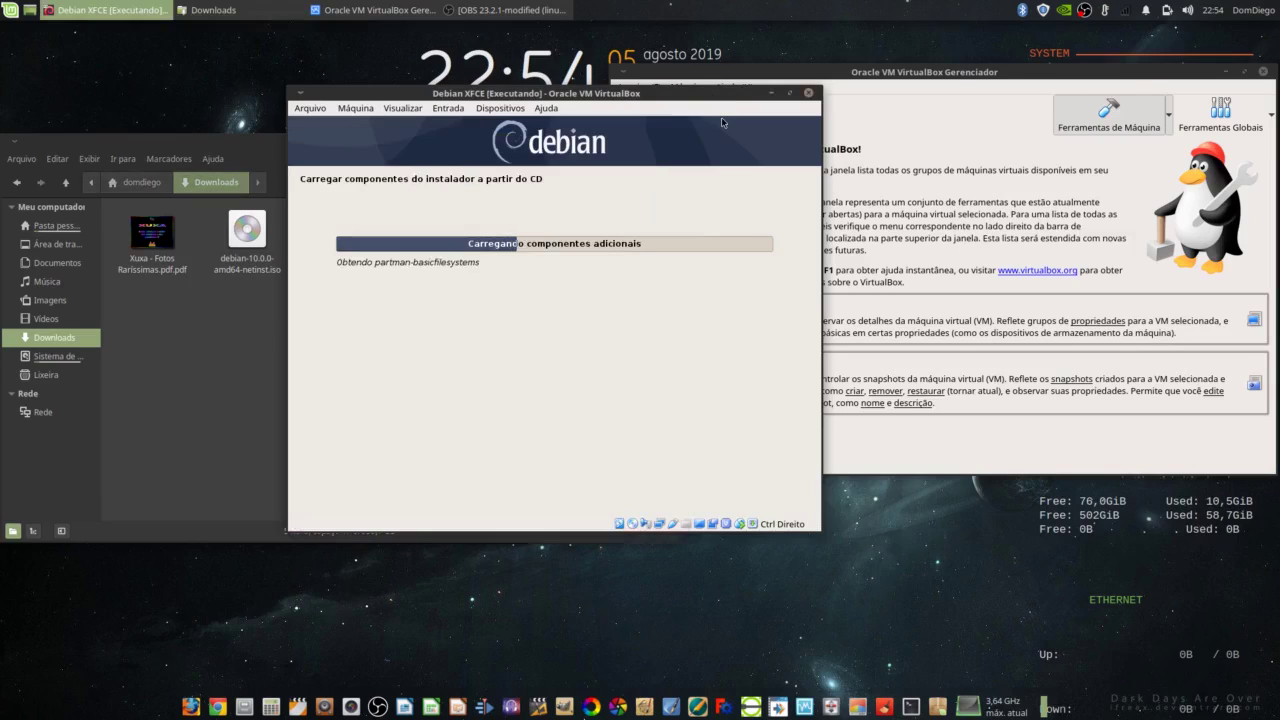
{"action": "double_click", "coordinate": [715, 95]}
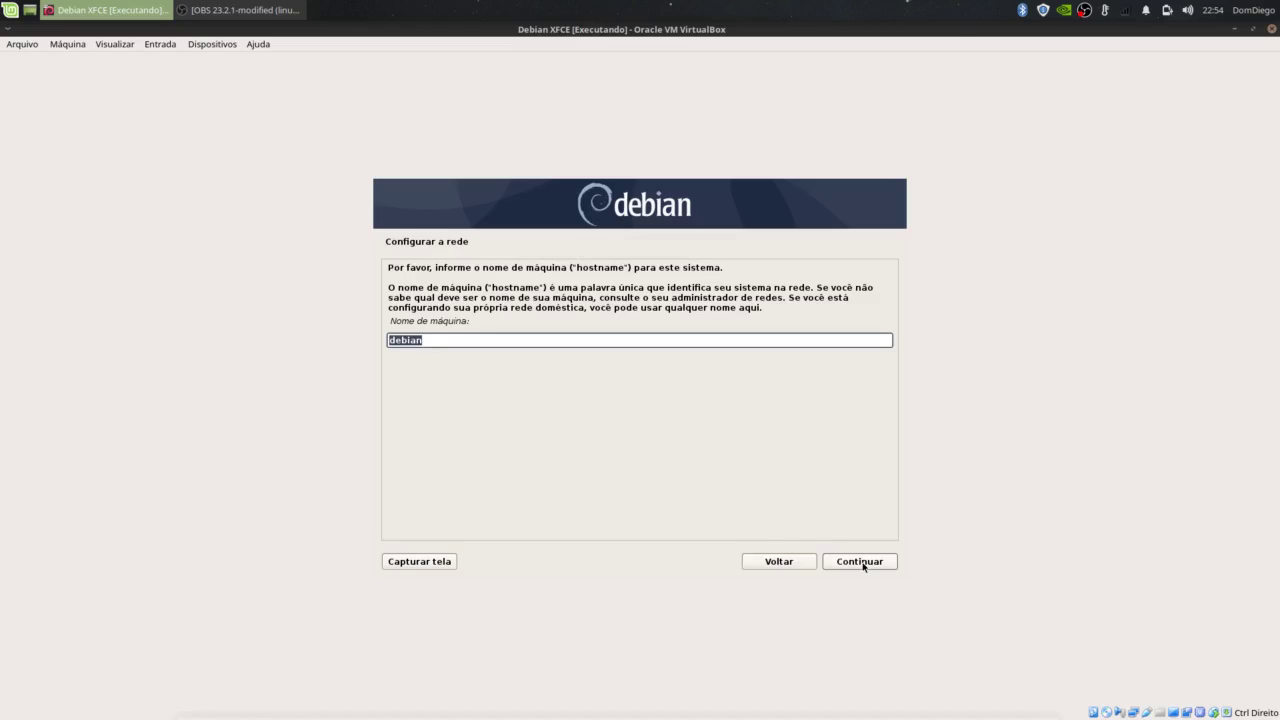
Step: Change the hostname to debianxf and leave the domain name blank
{"action": "left_click", "coordinate": [430, 342]}
{"action": "type", "text": "xfce"}
{"action": "left_click", "coordinate": [862, 568]}
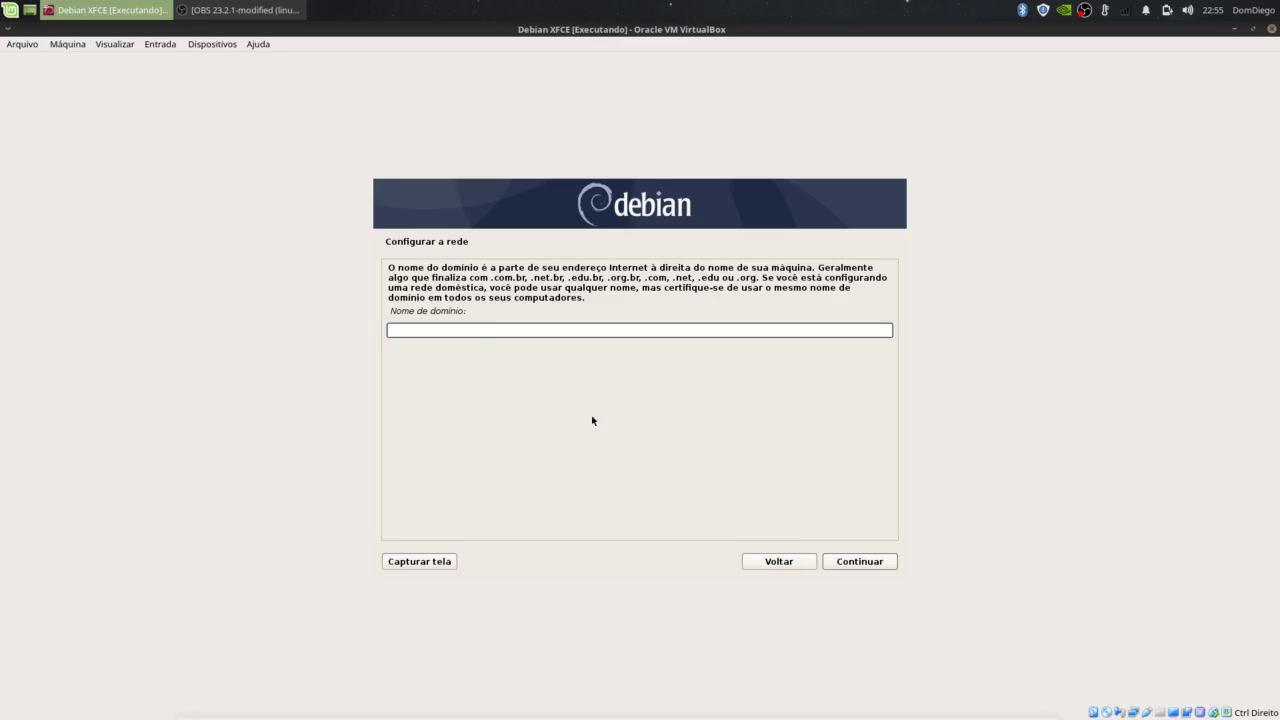
{"action": "left_click", "coordinate": [862, 563]}
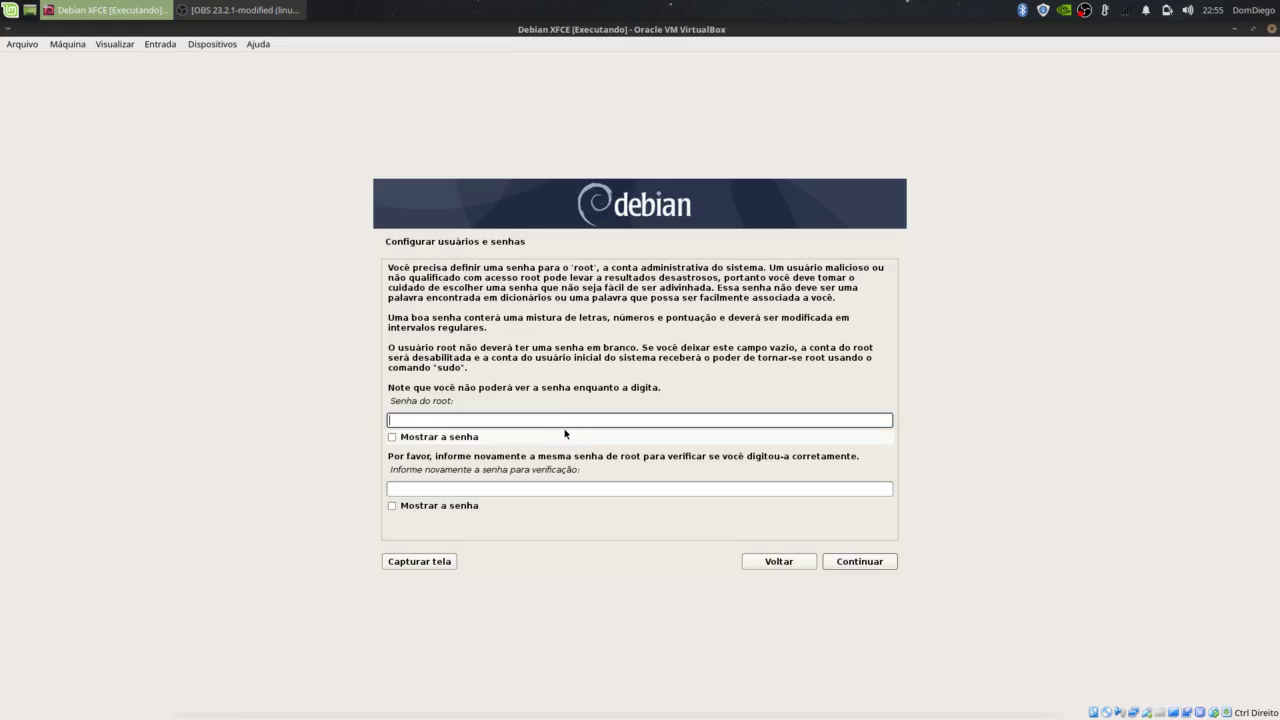
Step: Get past the root password step, accept username 'debian', and confirm the user password
{"action": "left_click", "coordinate": [860, 568]}
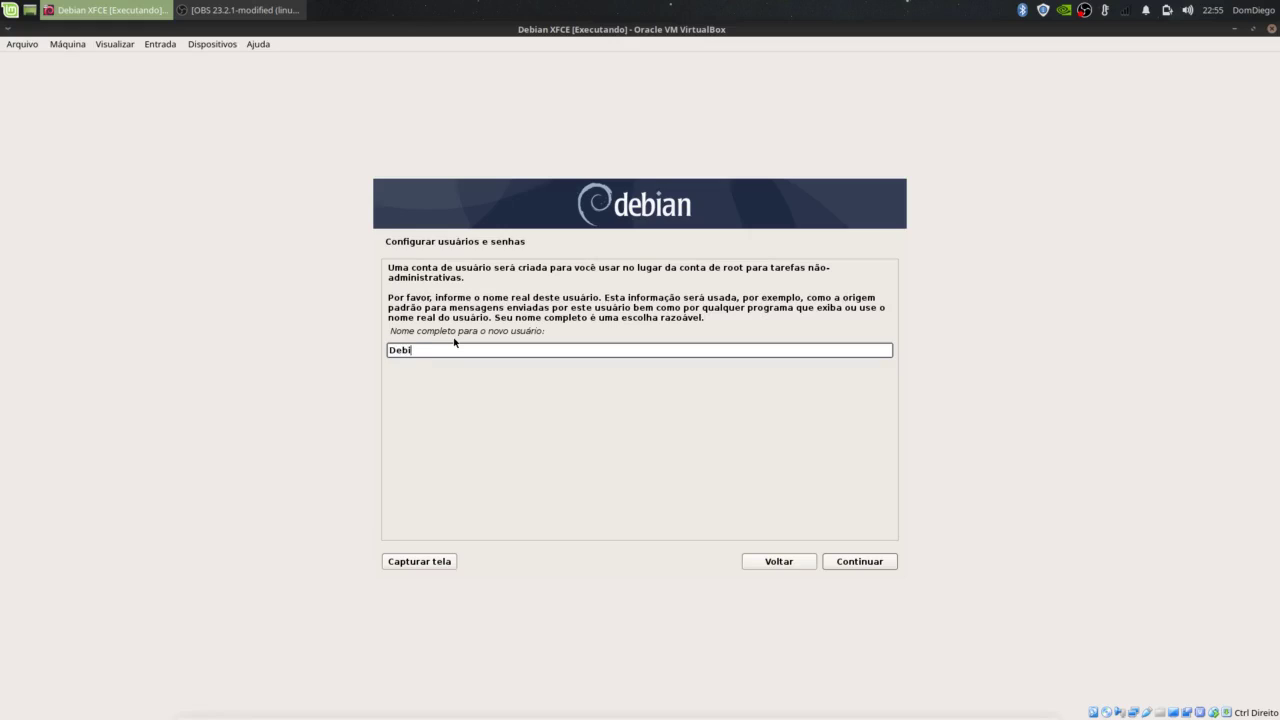
{"action": "left_click", "coordinate": [852, 563]}
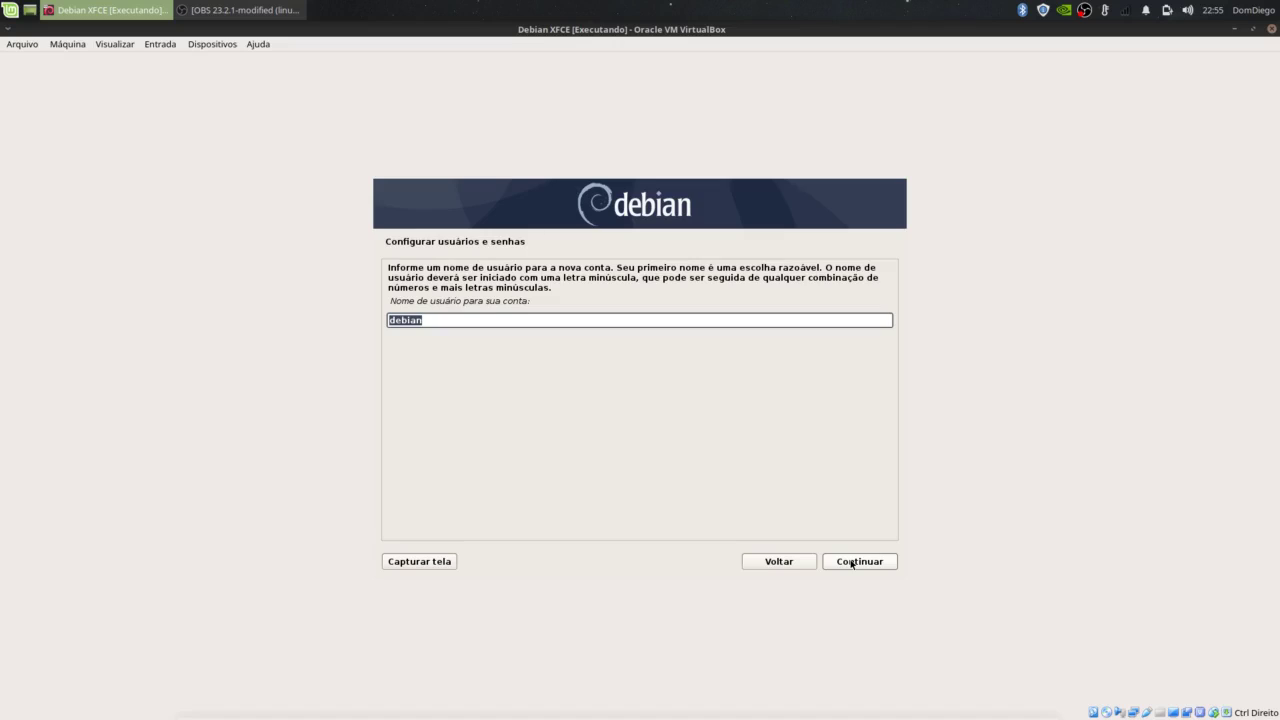
{"action": "left_click", "coordinate": [852, 563]}
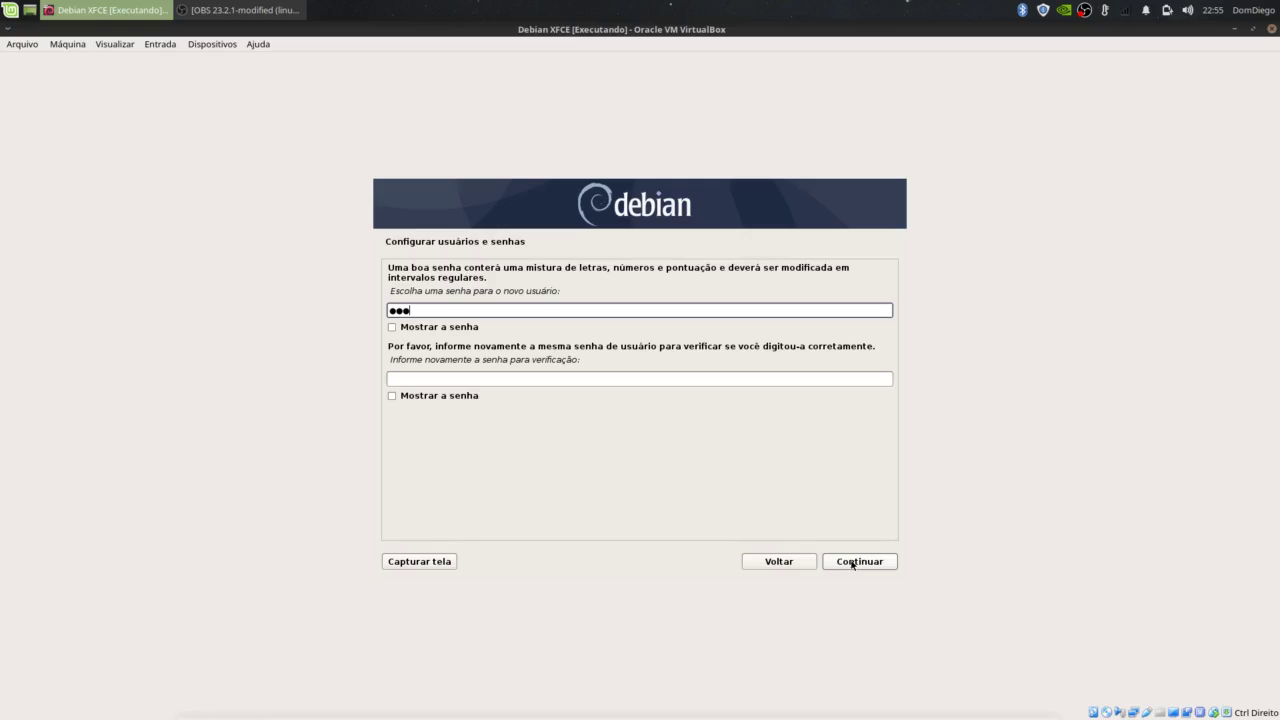
{"action": "left_click", "coordinate": [545, 380]}
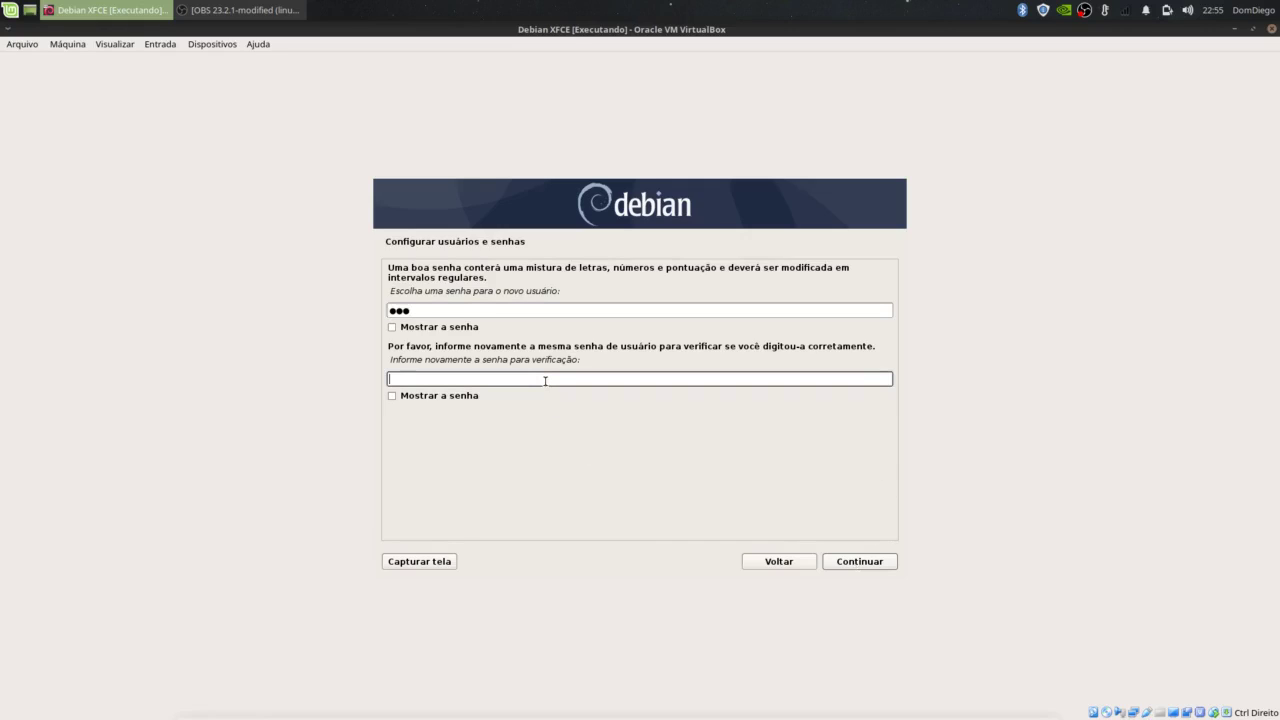
{"action": "type", "text": "12"}
{"action": "left_click", "coordinate": [866, 563]}
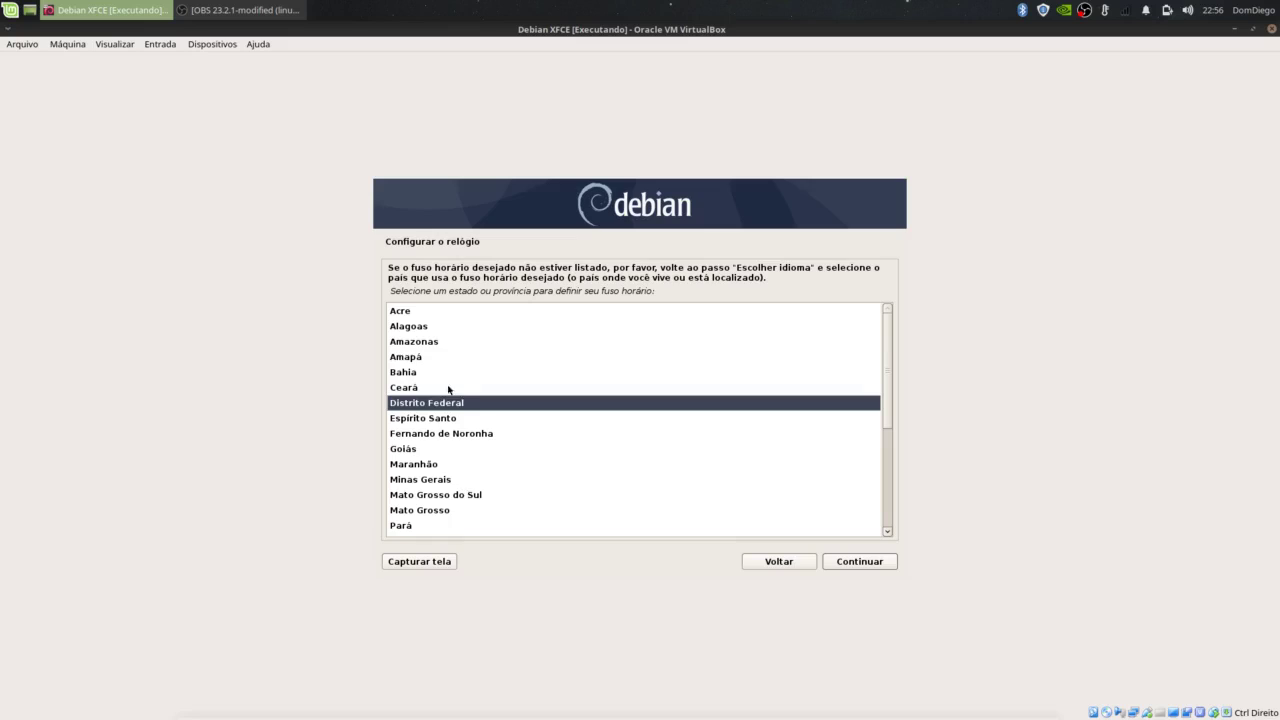
Step: Accept the Distrito Federal time zone and guided partitioning of the whole 21.5 GB disk
{"action": "left_click", "coordinate": [866, 564]}
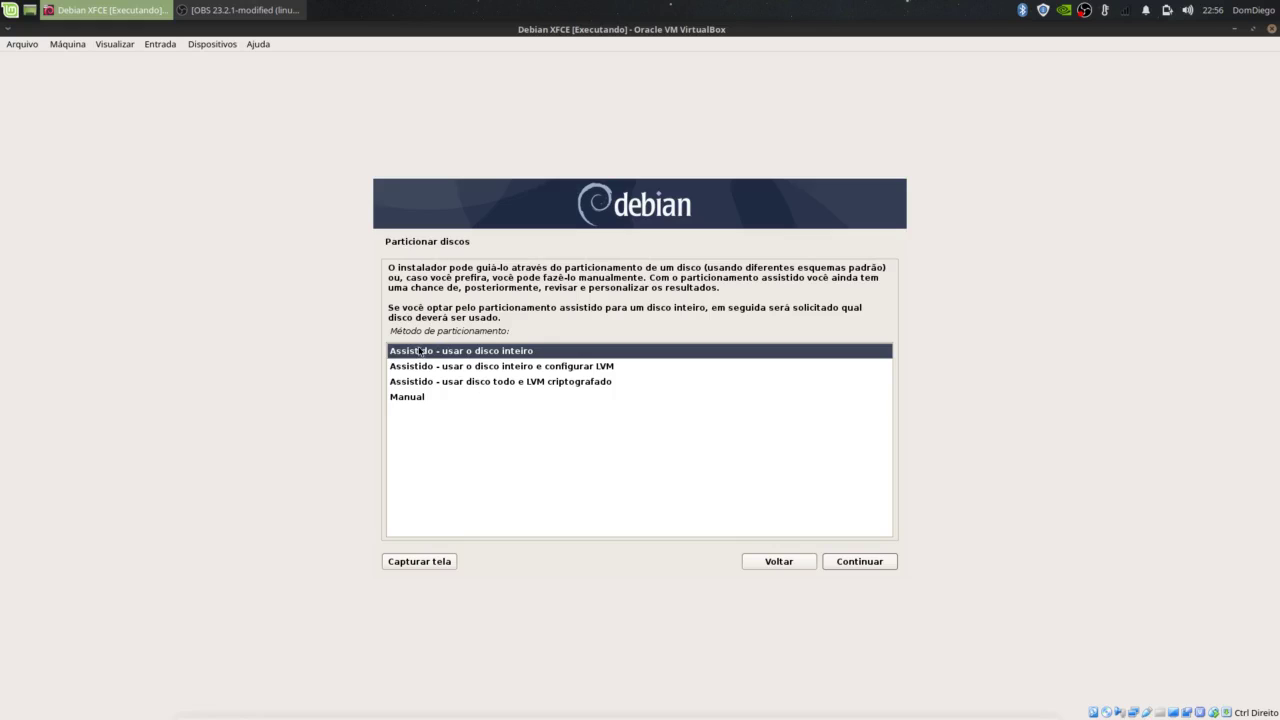
{"action": "left_click", "coordinate": [848, 566]}
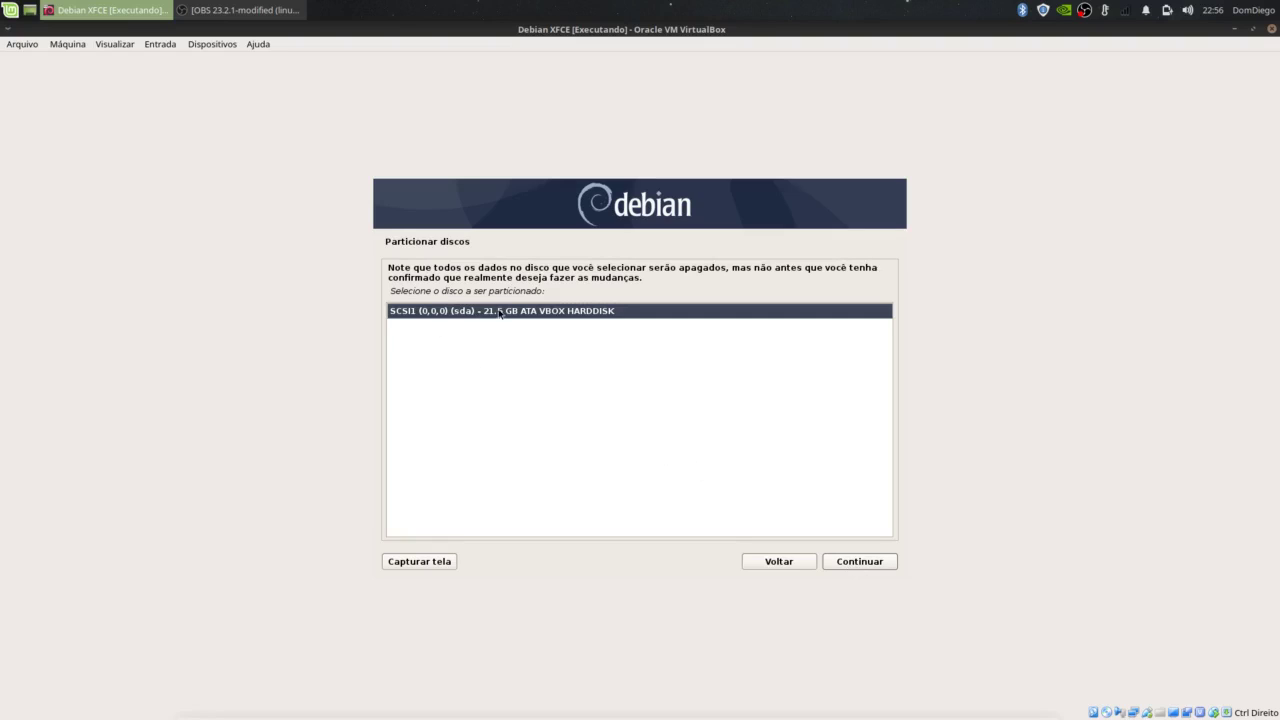
{"action": "left_click", "coordinate": [830, 566]}
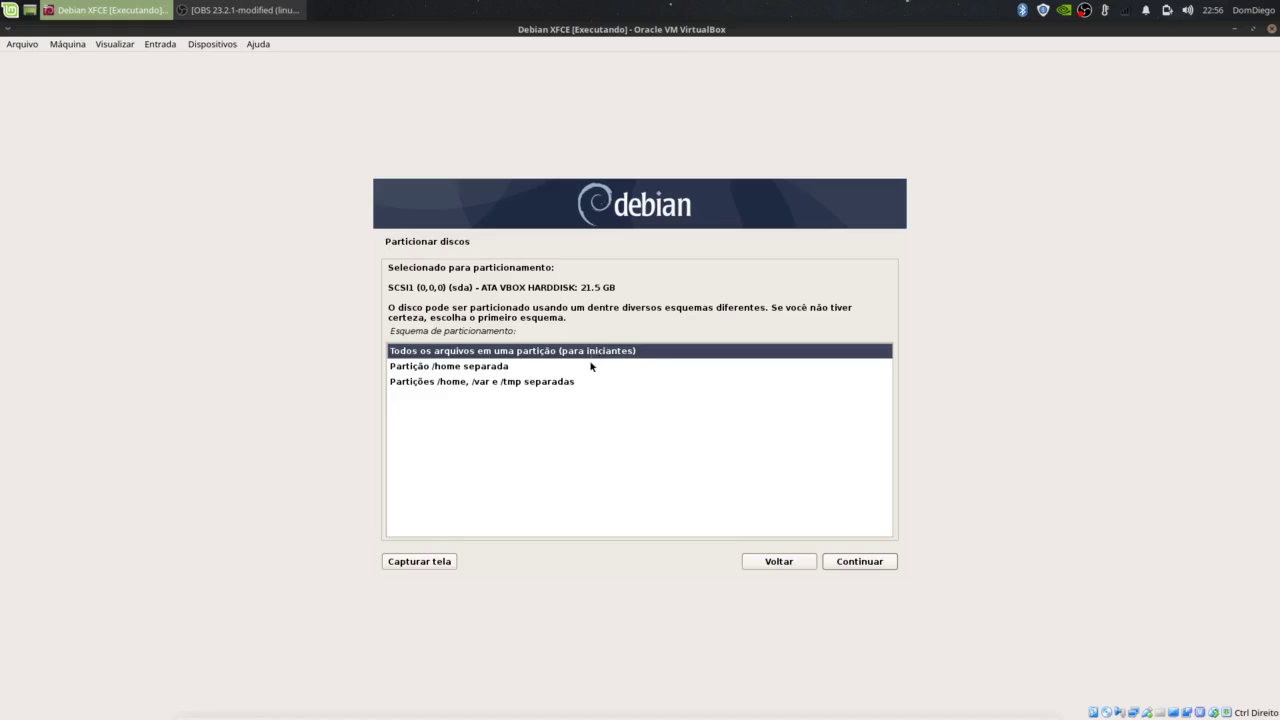
Step: Use the all-files-in-one-partition scheme and agree to write the changes to disk
{"action": "left_click", "coordinate": [415, 368]}
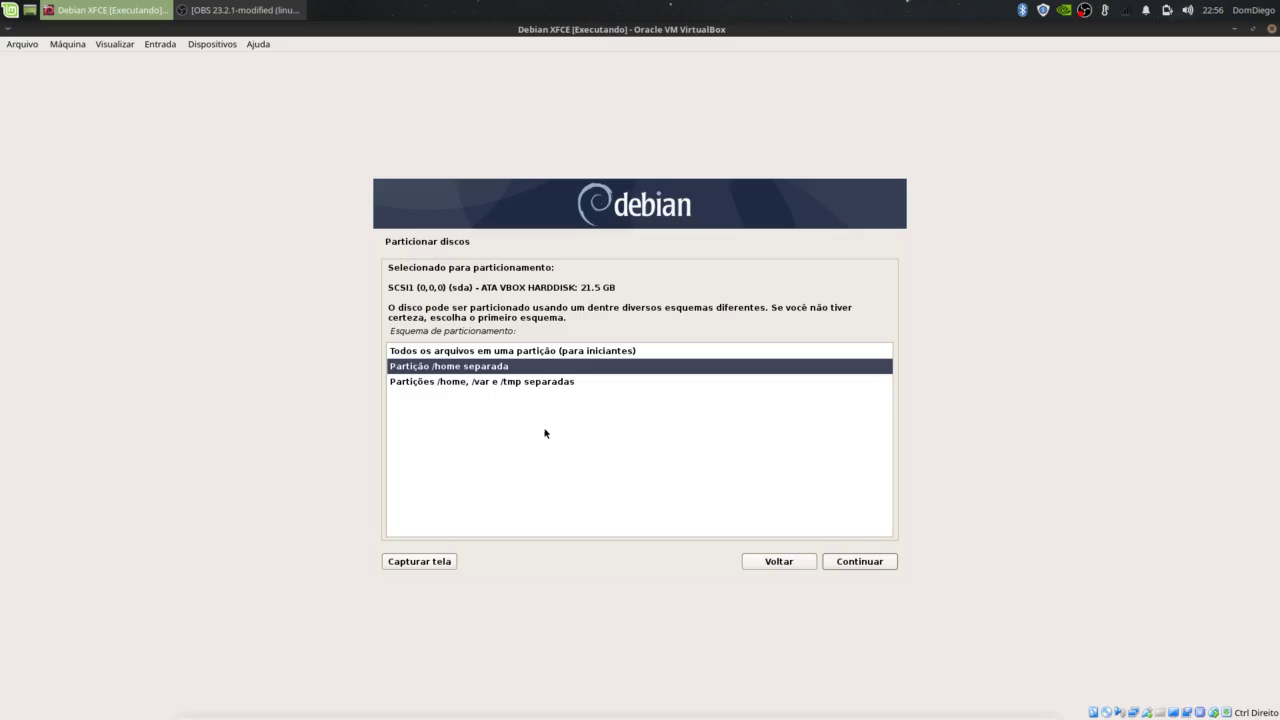
{"action": "left_click", "coordinate": [491, 352]}
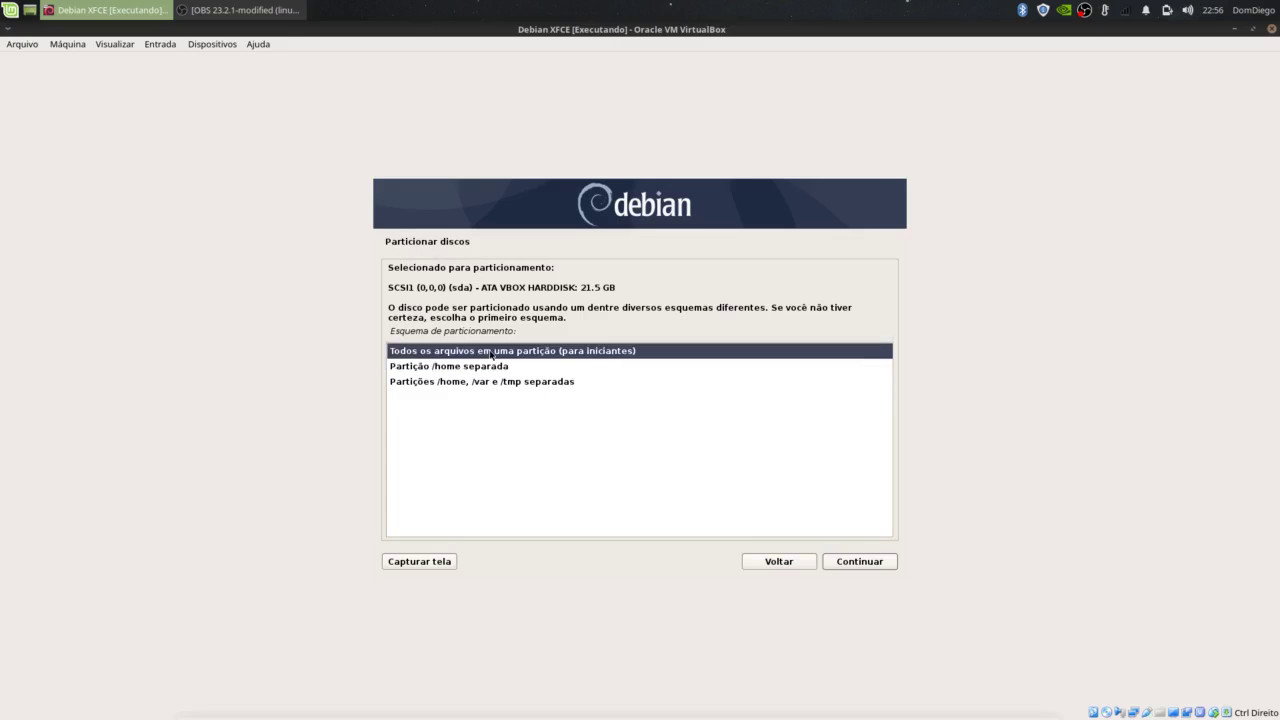
{"action": "left_click", "coordinate": [838, 566]}
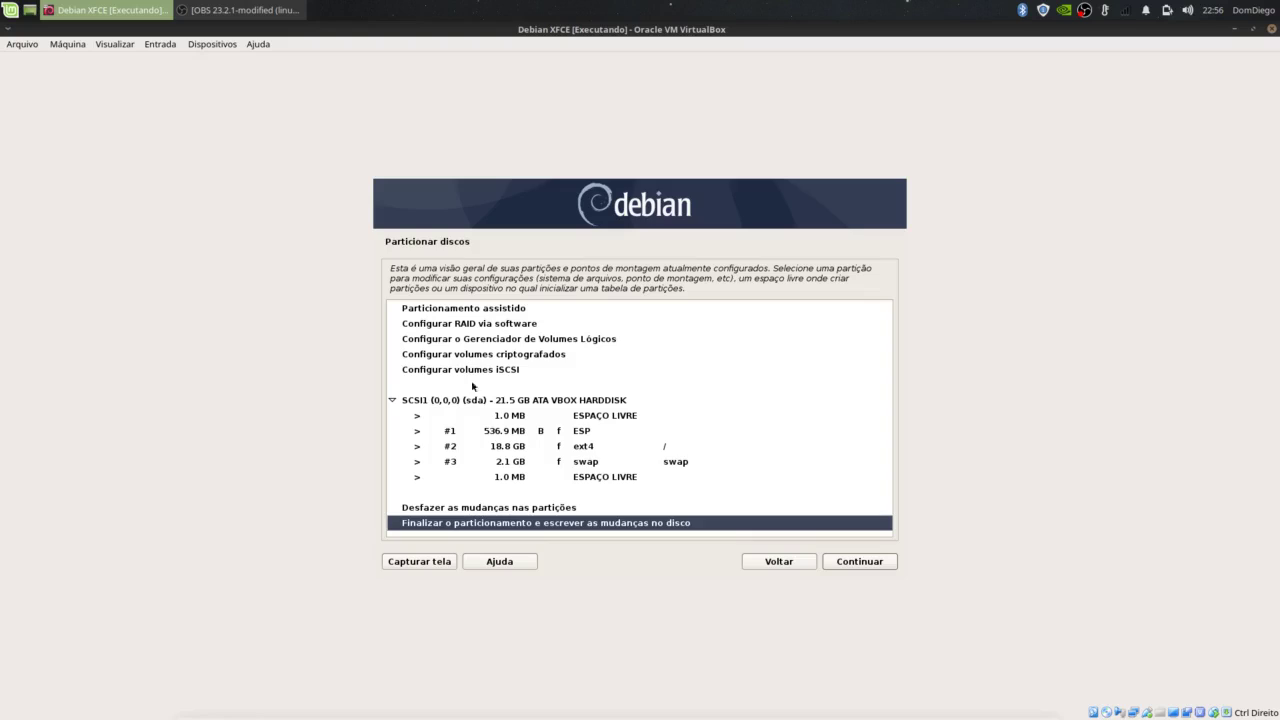
{"action": "left_click", "coordinate": [850, 563]}
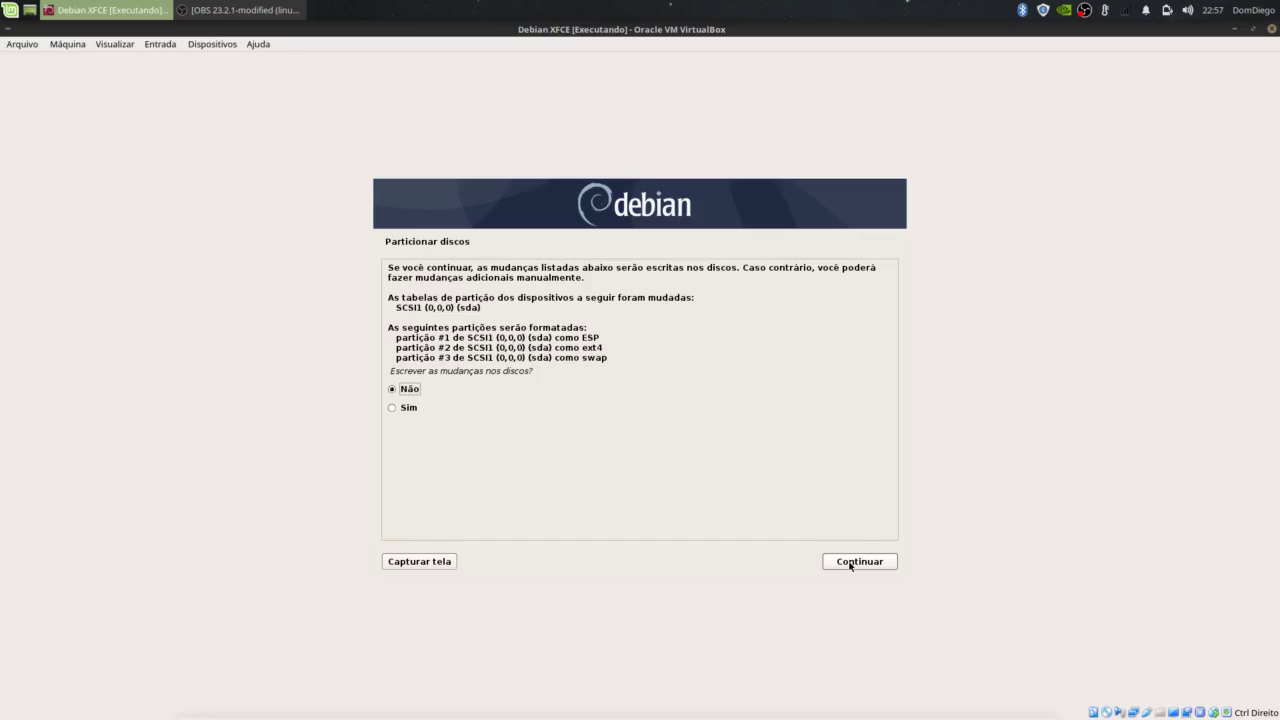
{"action": "left_click", "coordinate": [397, 408]}
Step: Confirm writing the partitions, wait for the base system, then skip scanning another CD or DVD
{"action": "left_click", "coordinate": [860, 565]}
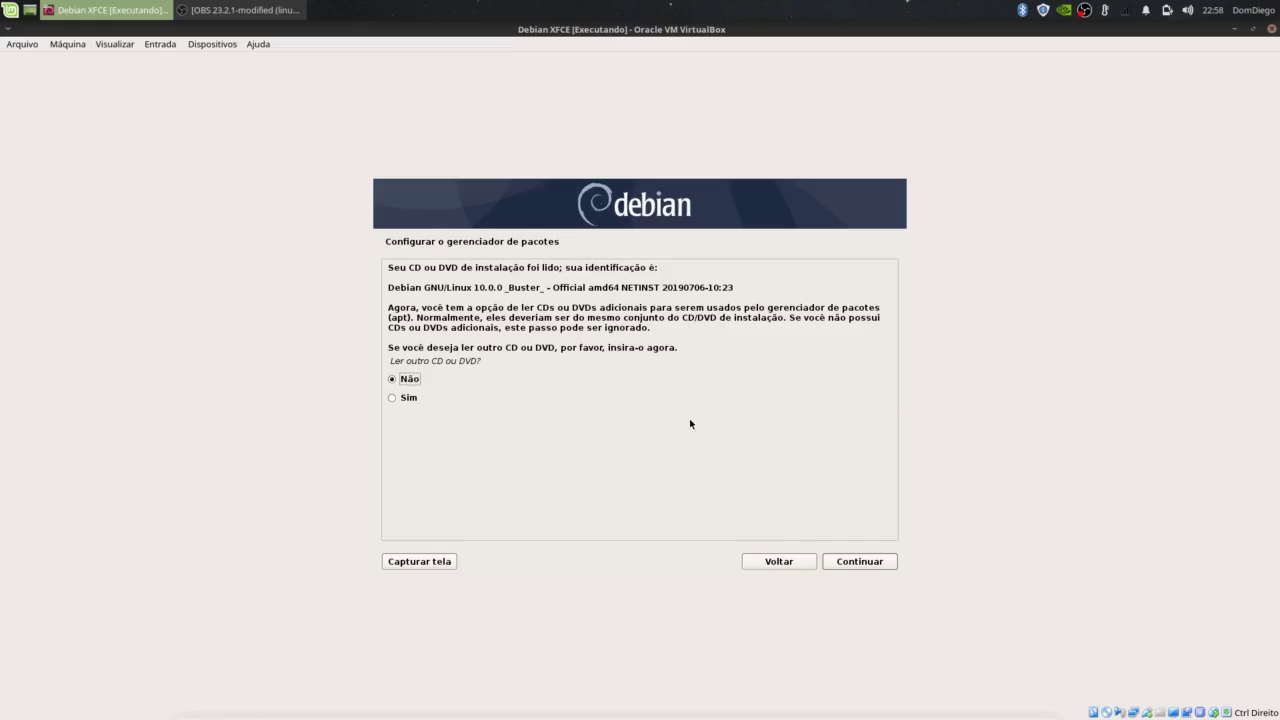
{"action": "left_click", "coordinate": [855, 562]}
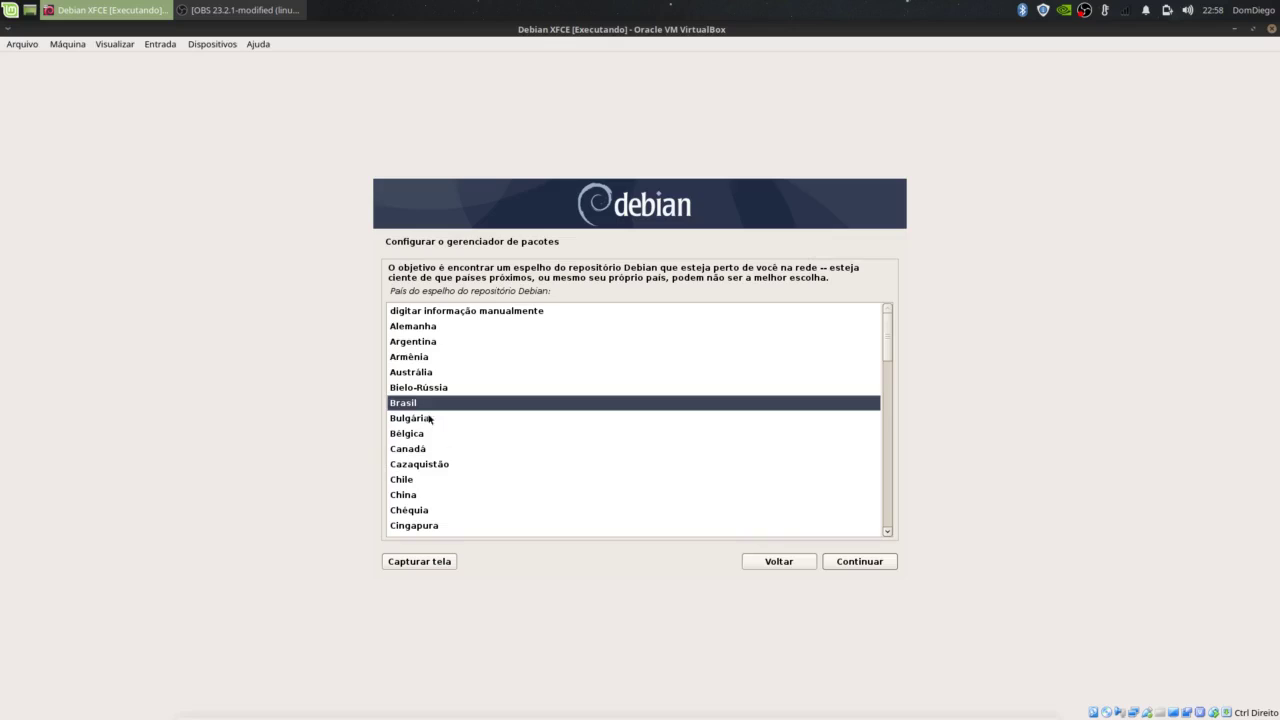
Step: Use the Brasil mirror deb.debian.org with no HTTP proxy and decline popularity-contest
{"action": "left_click", "coordinate": [863, 568]}
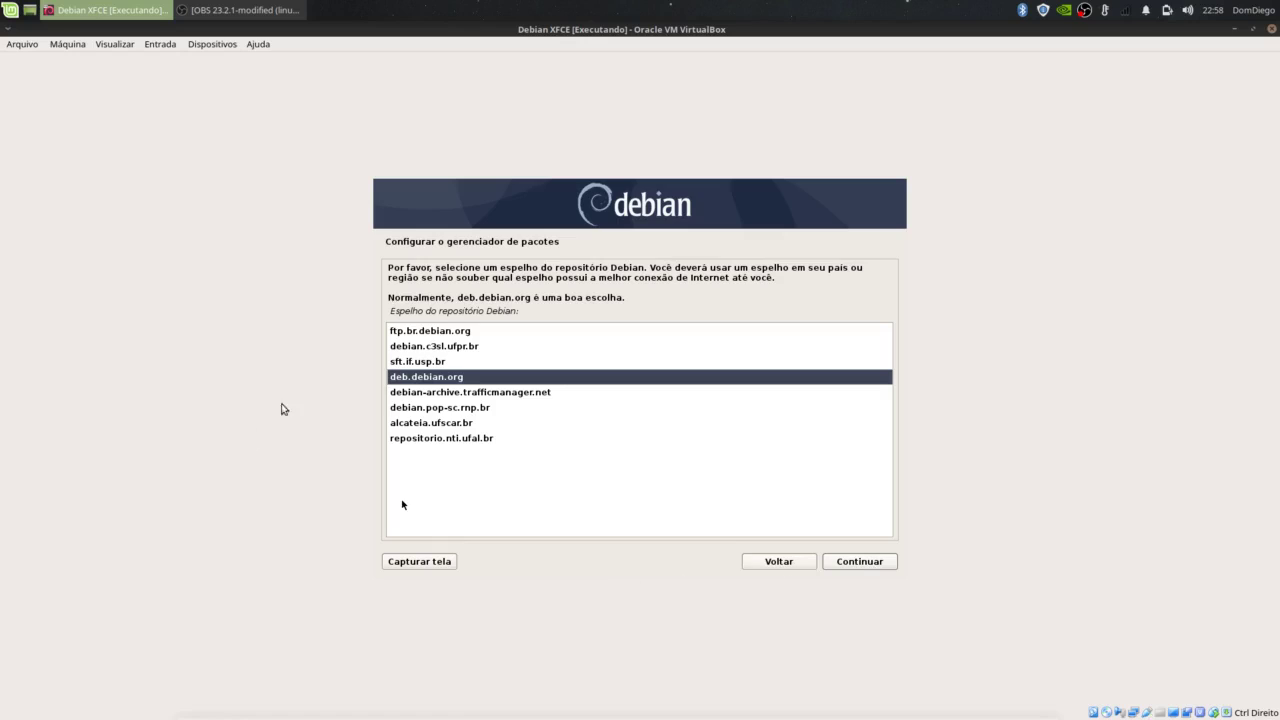
{"action": "left_click", "coordinate": [842, 563]}
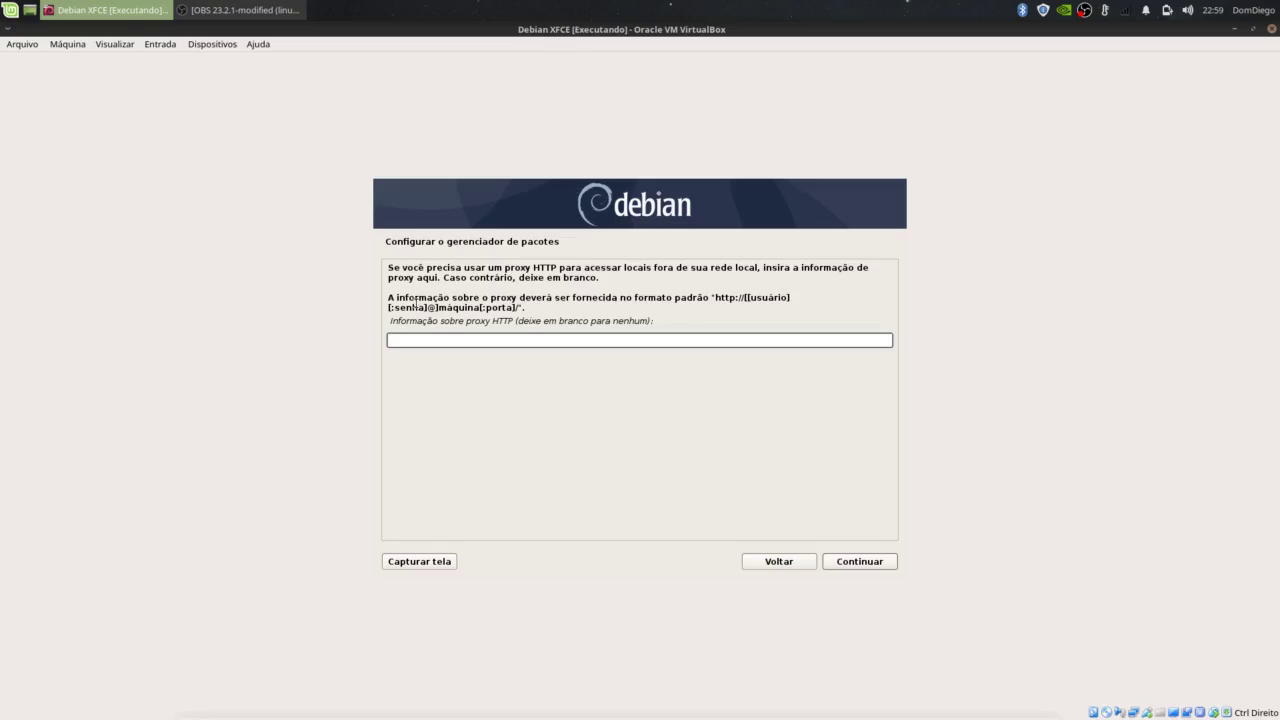
{"action": "left_click", "coordinate": [859, 562]}
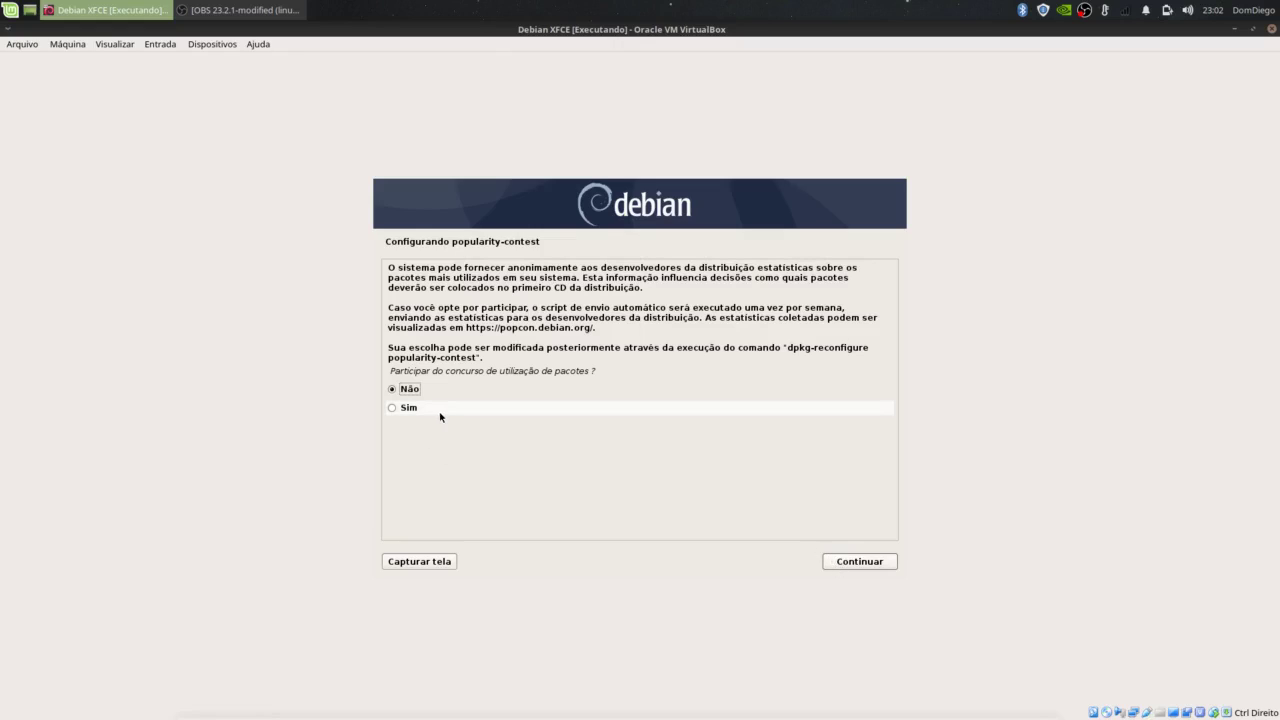
{"action": "left_click", "coordinate": [860, 564]}
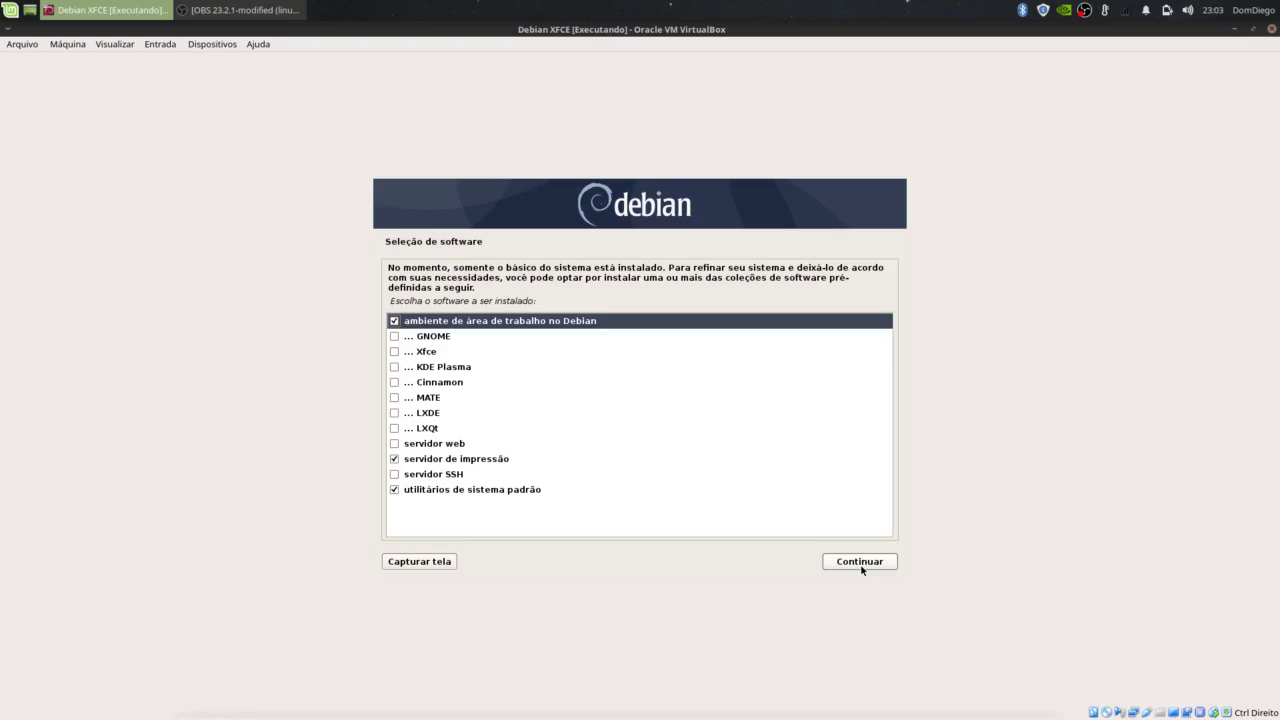
Step: Tick Xfce alongside Debian desktop, print server and standard utilities, then start the software install
{"action": "left_click", "coordinate": [394, 352]}
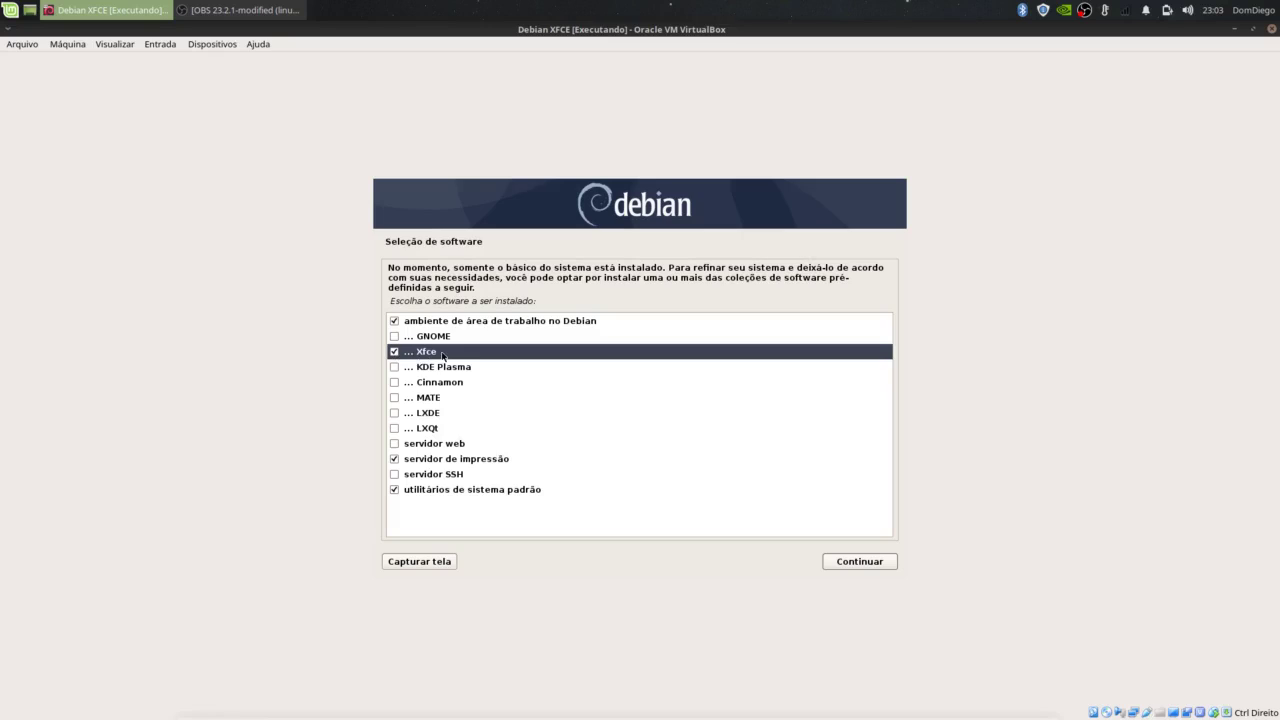
{"action": "left_click", "coordinate": [425, 341]}
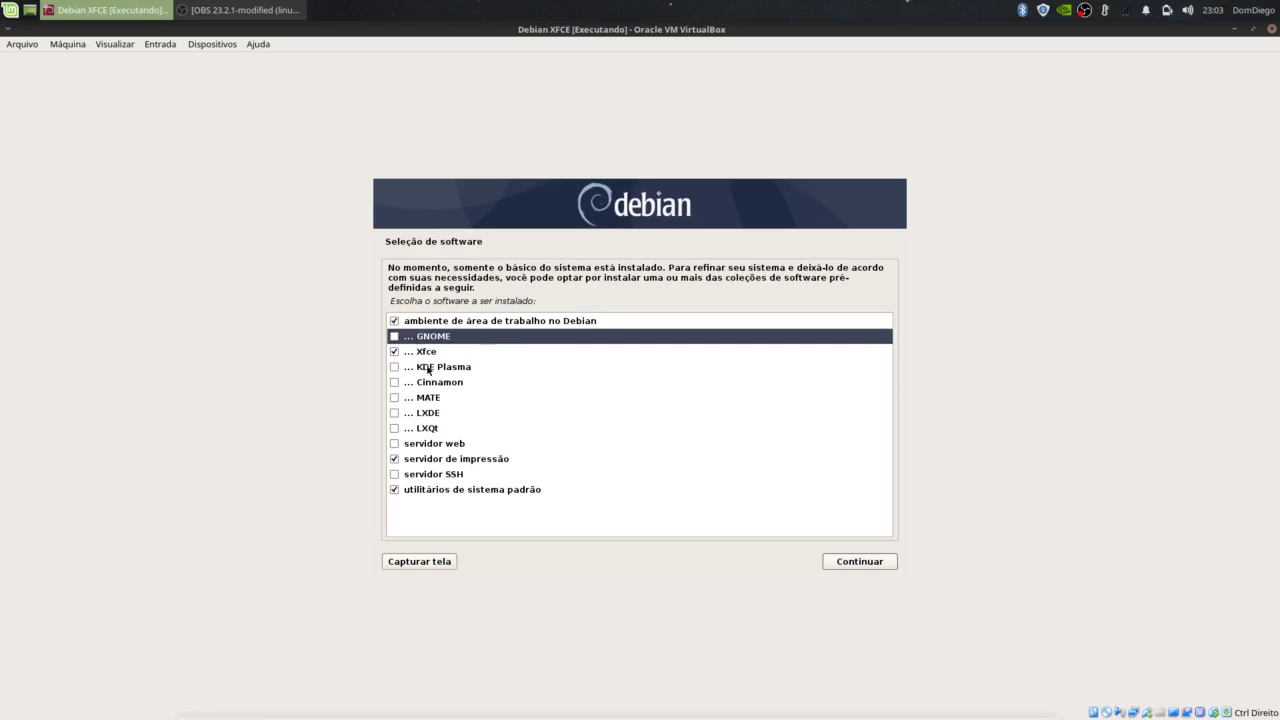
{"action": "left_click", "coordinate": [428, 369]}
{"action": "left_click", "coordinate": [425, 388]}
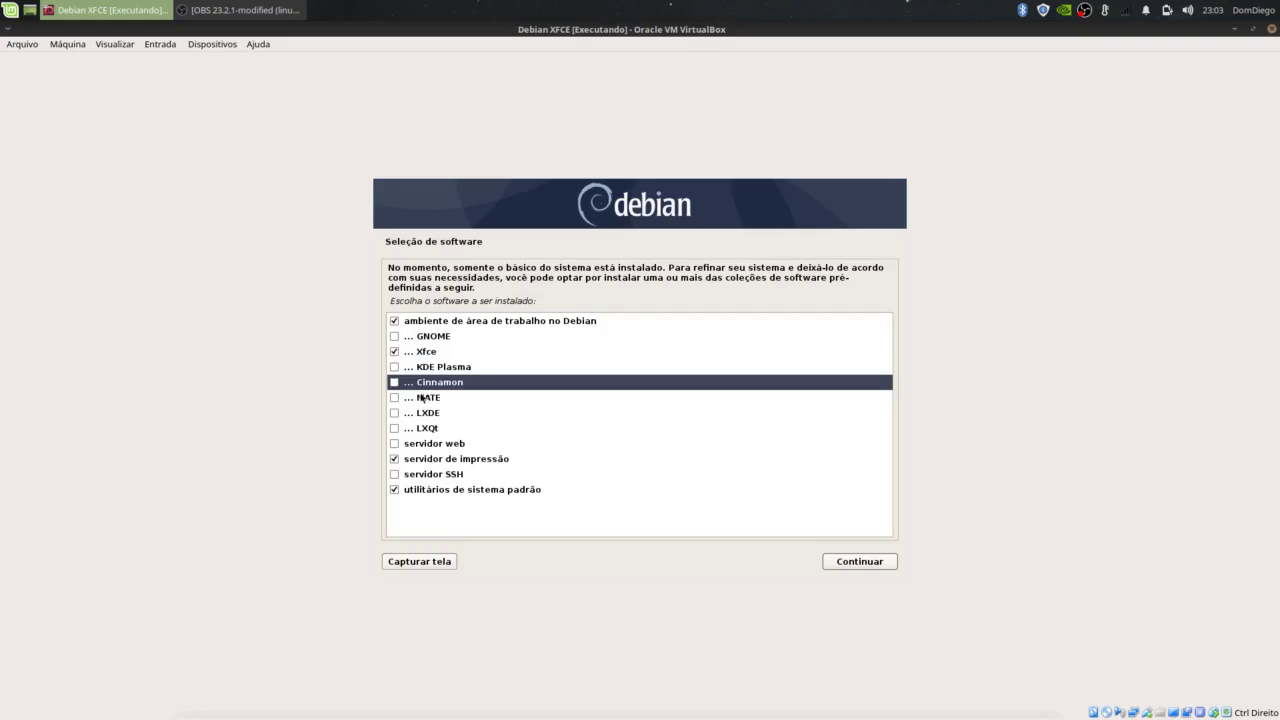
{"action": "left_click", "coordinate": [424, 402]}
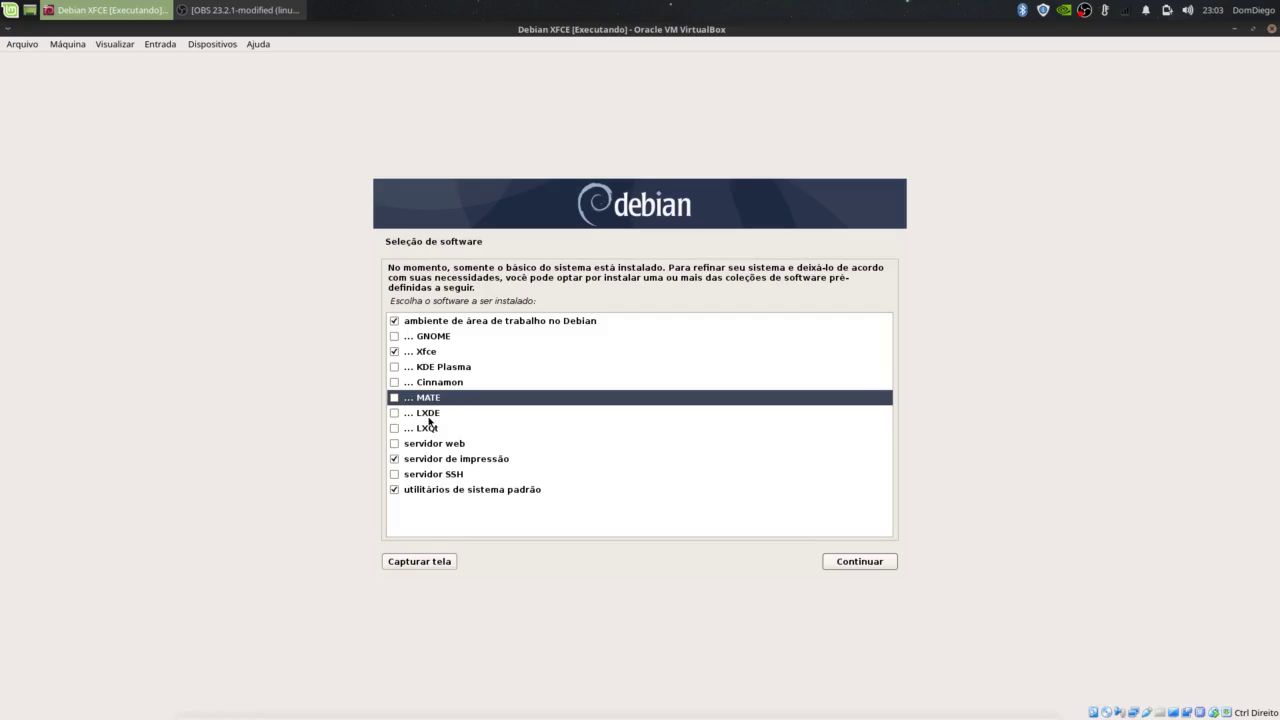
{"action": "left_click", "coordinate": [429, 418]}
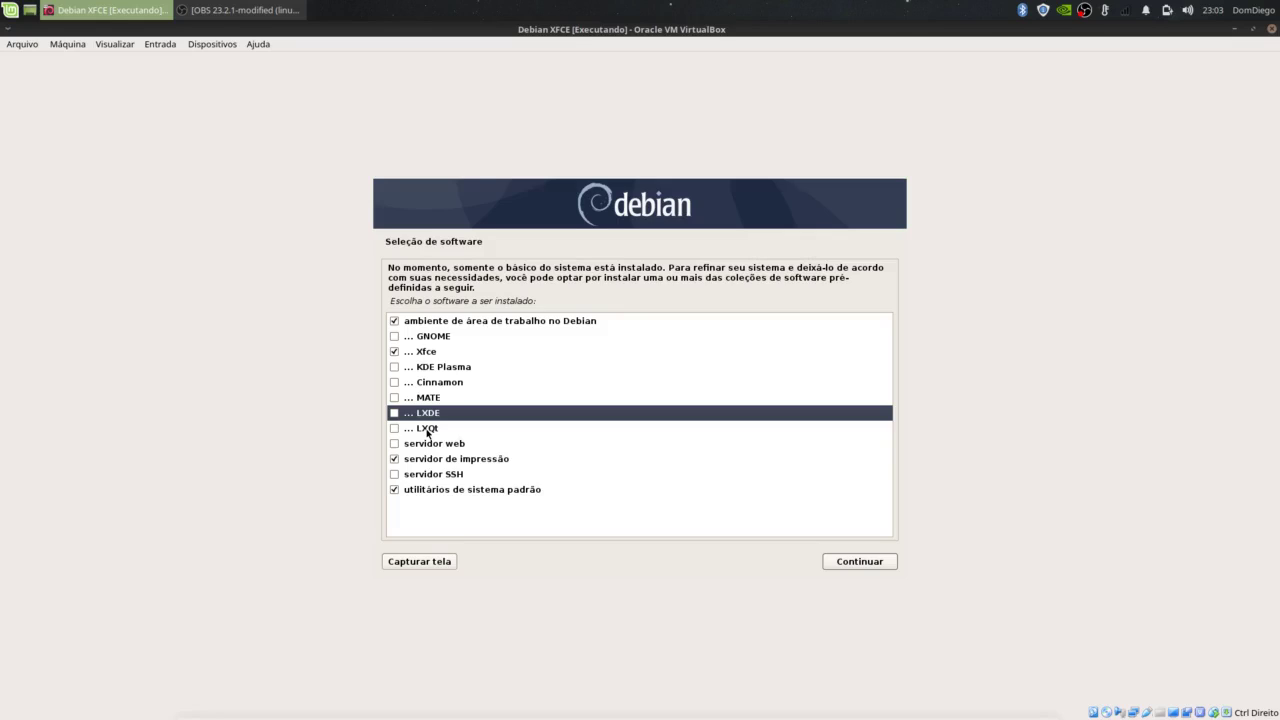
{"action": "left_click", "coordinate": [427, 431]}
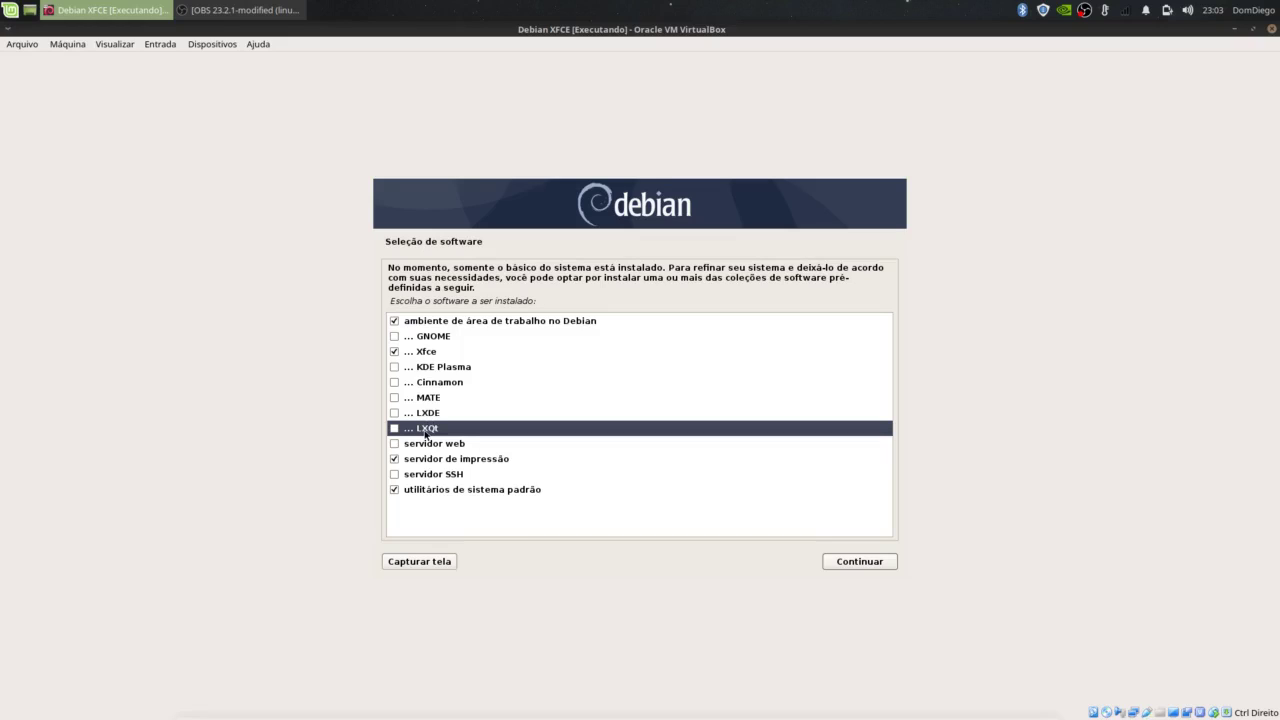
{"action": "left_click", "coordinate": [421, 352]}
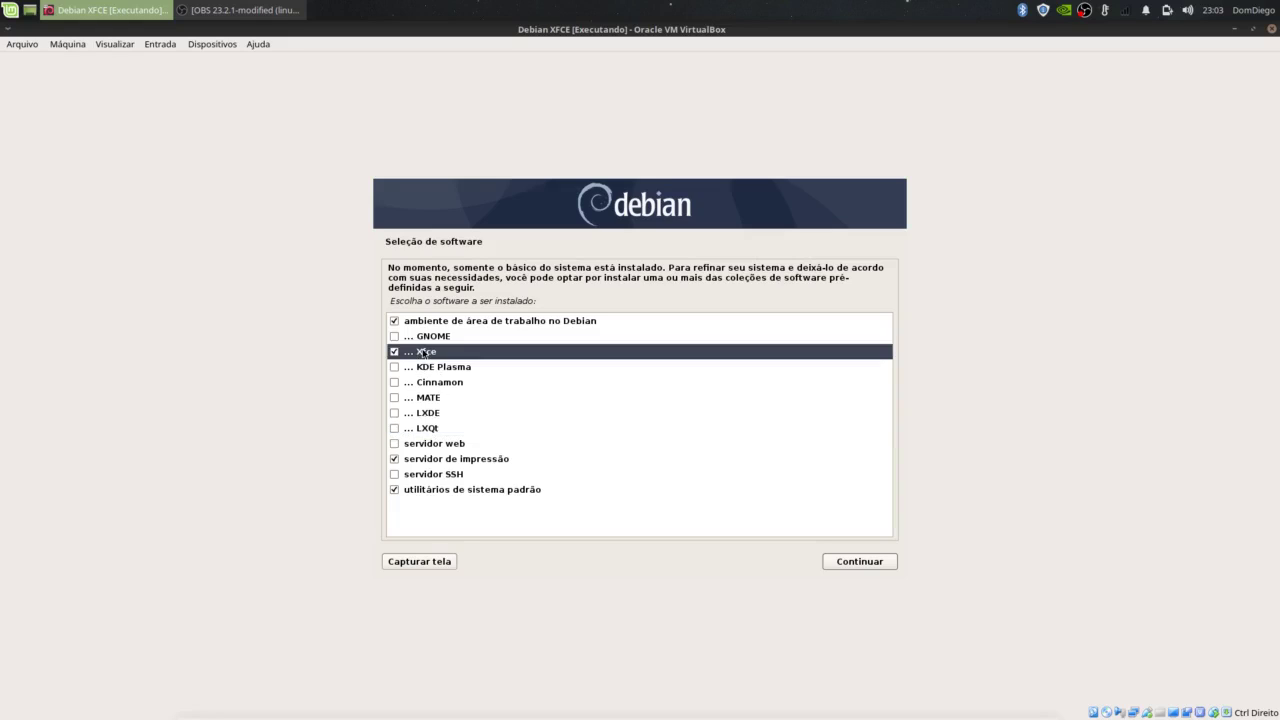
{"action": "left_click", "coordinate": [847, 561]}
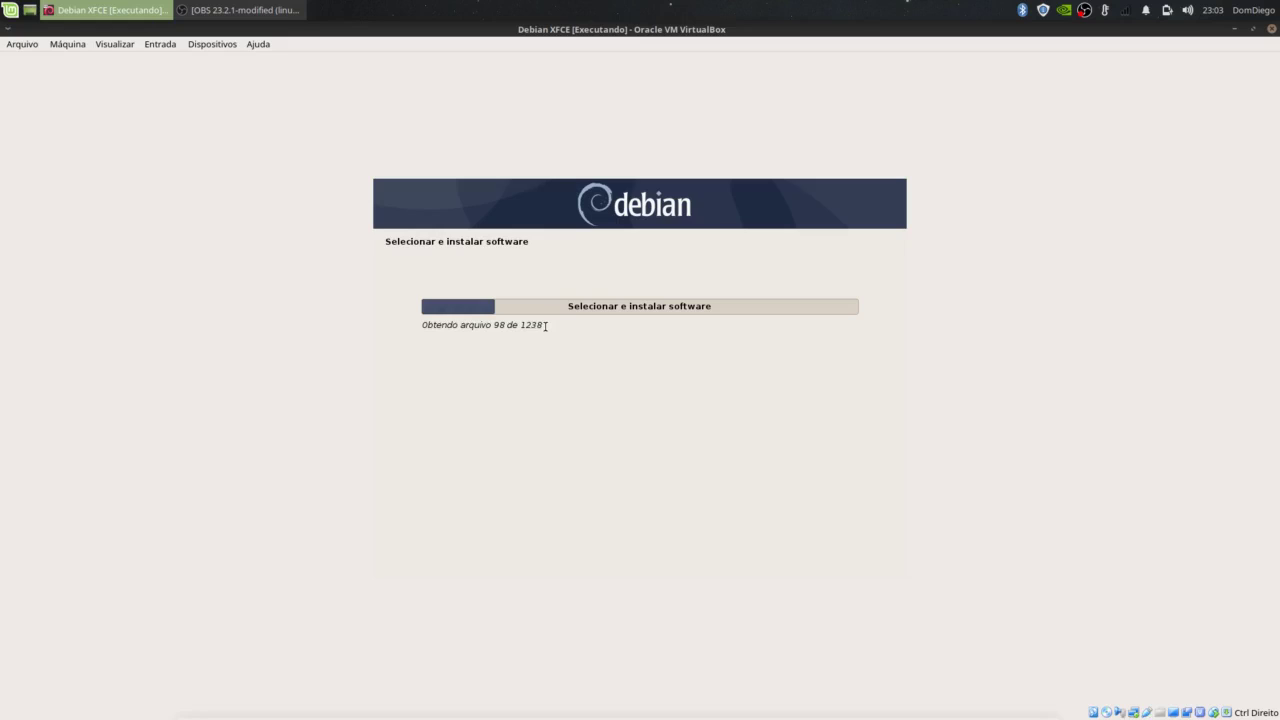
Step: Let the installation finish, reboot into Debian, and enter username 'debian' at login
{"action": "left_click_drag", "start_coordinate": [543, 325], "coordinate": [520, 326]}
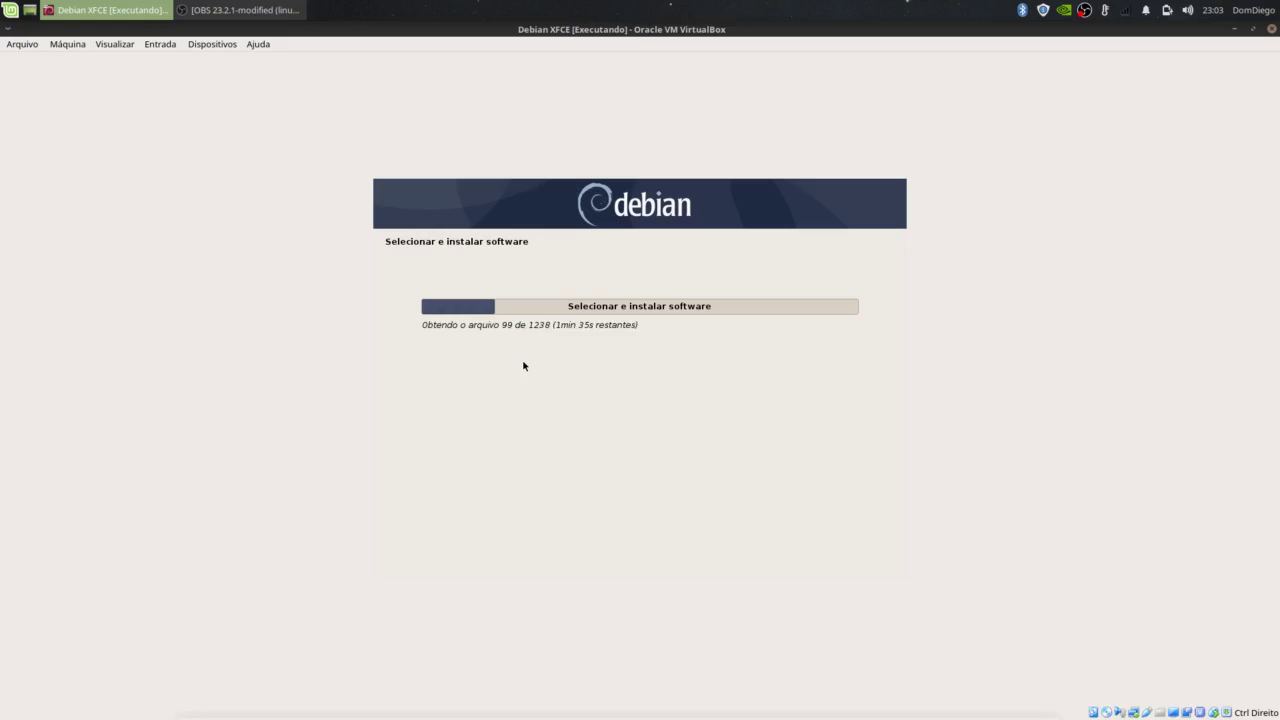
{"action": "left_click_drag", "start_coordinate": [553, 325], "coordinate": [528, 327]}
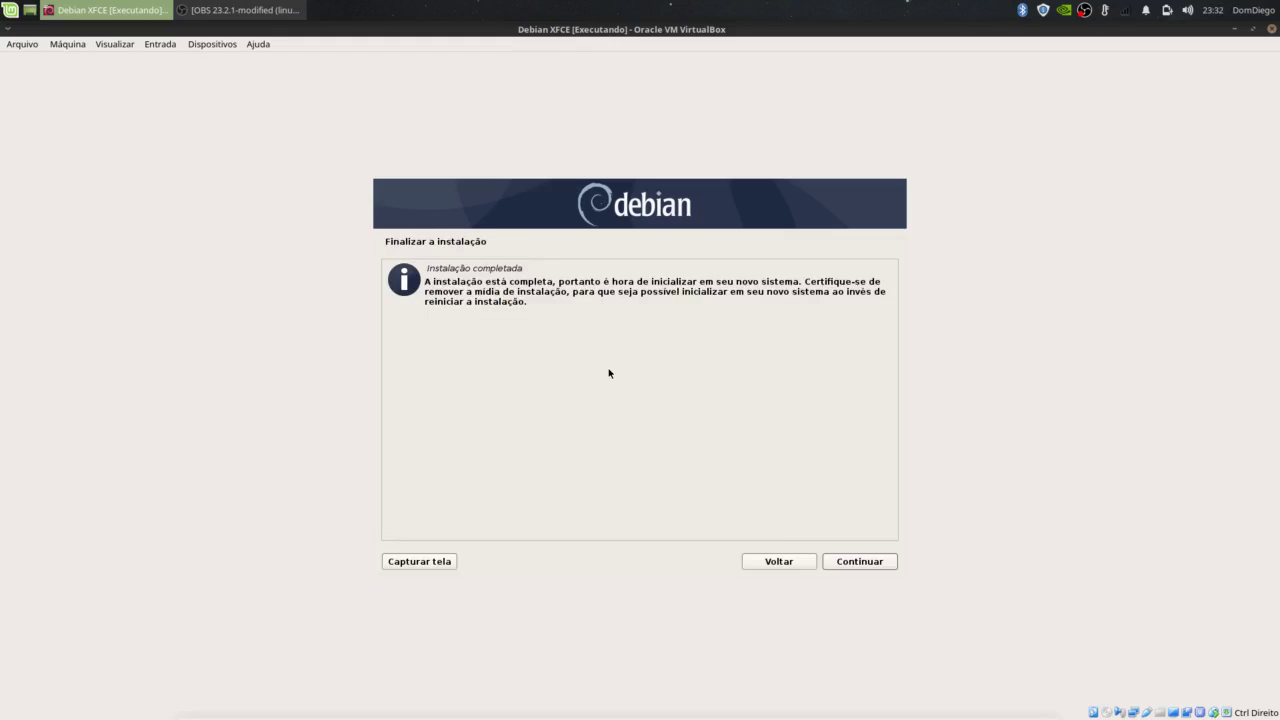
{"action": "left_click", "coordinate": [851, 562]}
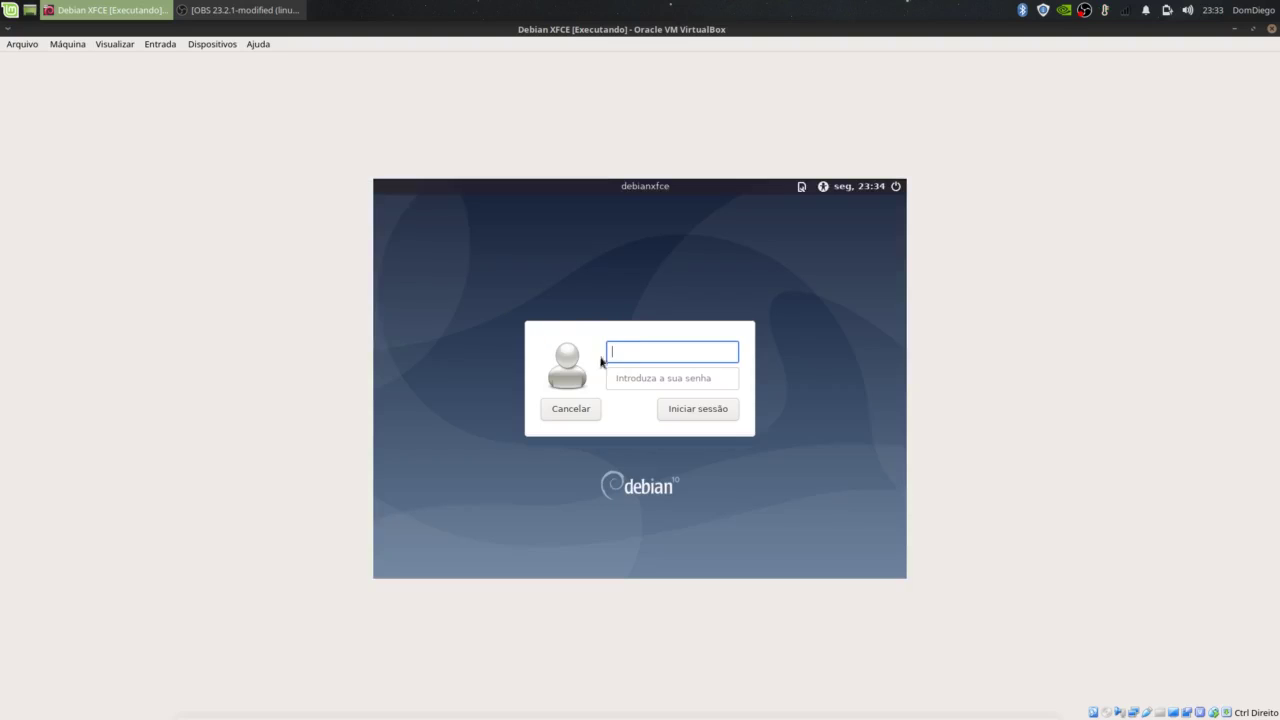
{"action": "type", "text": "debian"}
Step: Log in with the user's password and accept the default panel configuration
{"action": "left_click", "coordinate": [665, 382]}
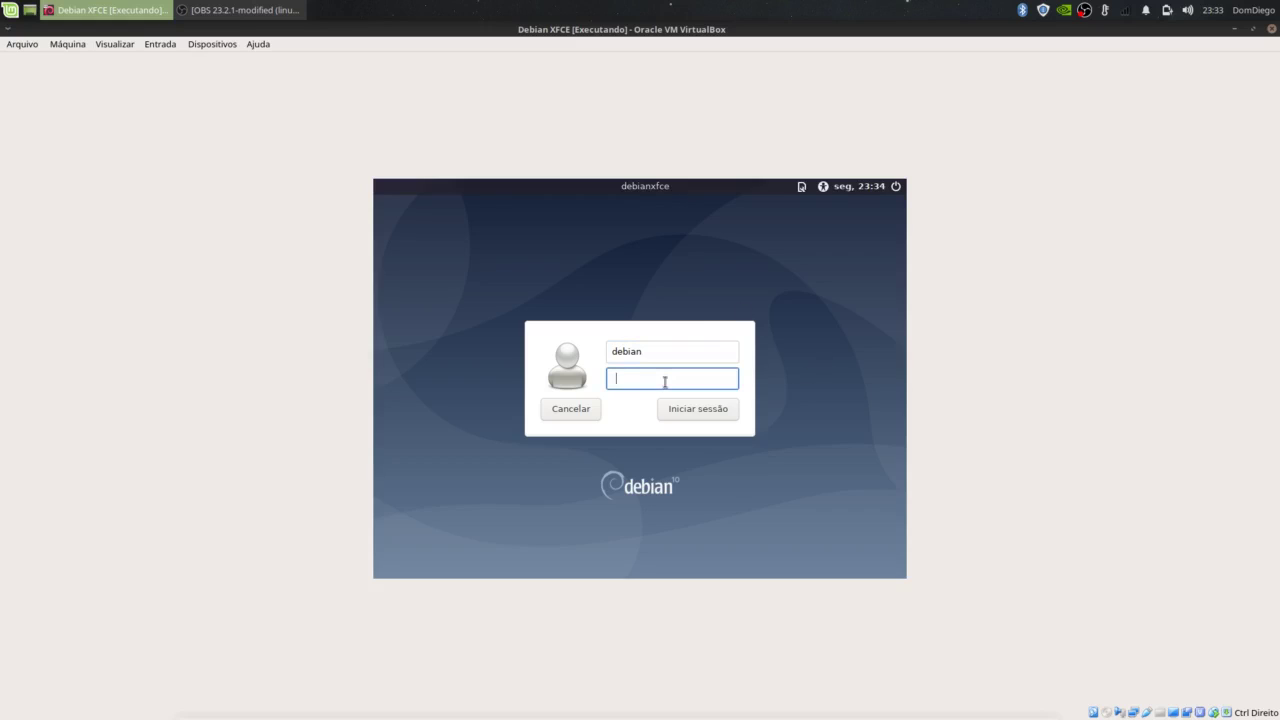
{"action": "type", "text": "***"}
{"action": "left_click", "coordinate": [691, 411]}
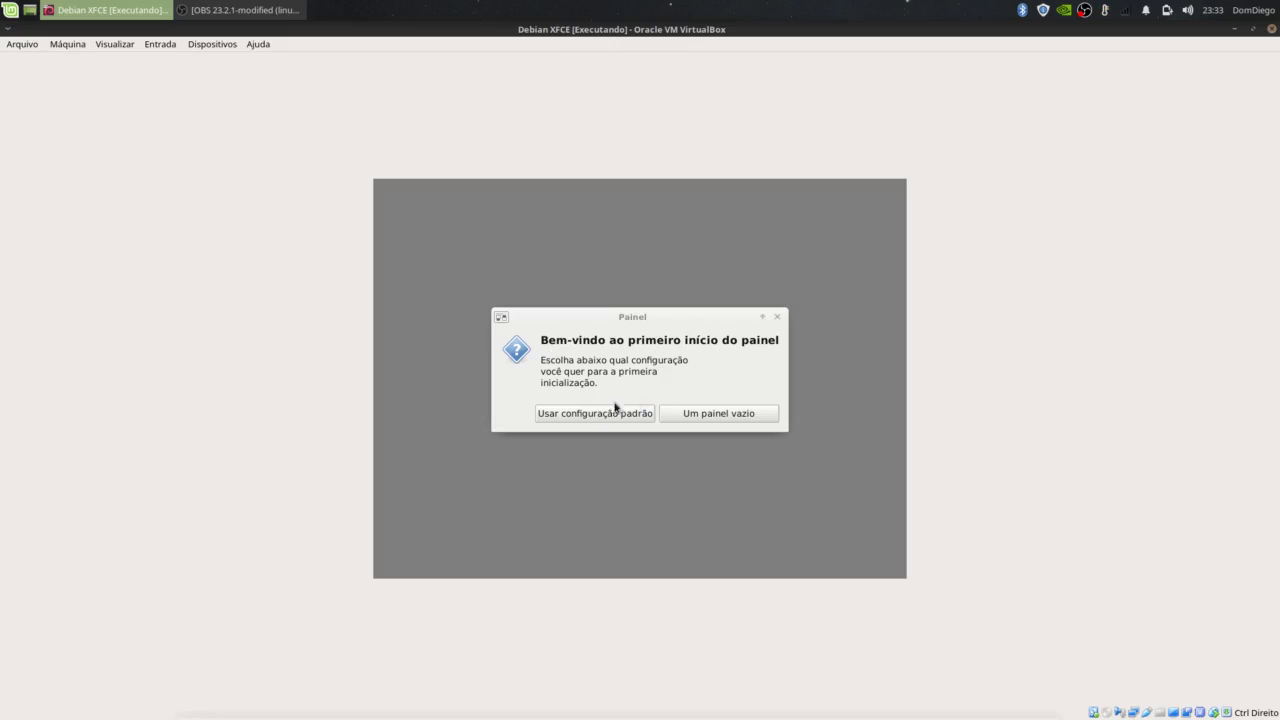
{"action": "left_click", "coordinate": [573, 415]}
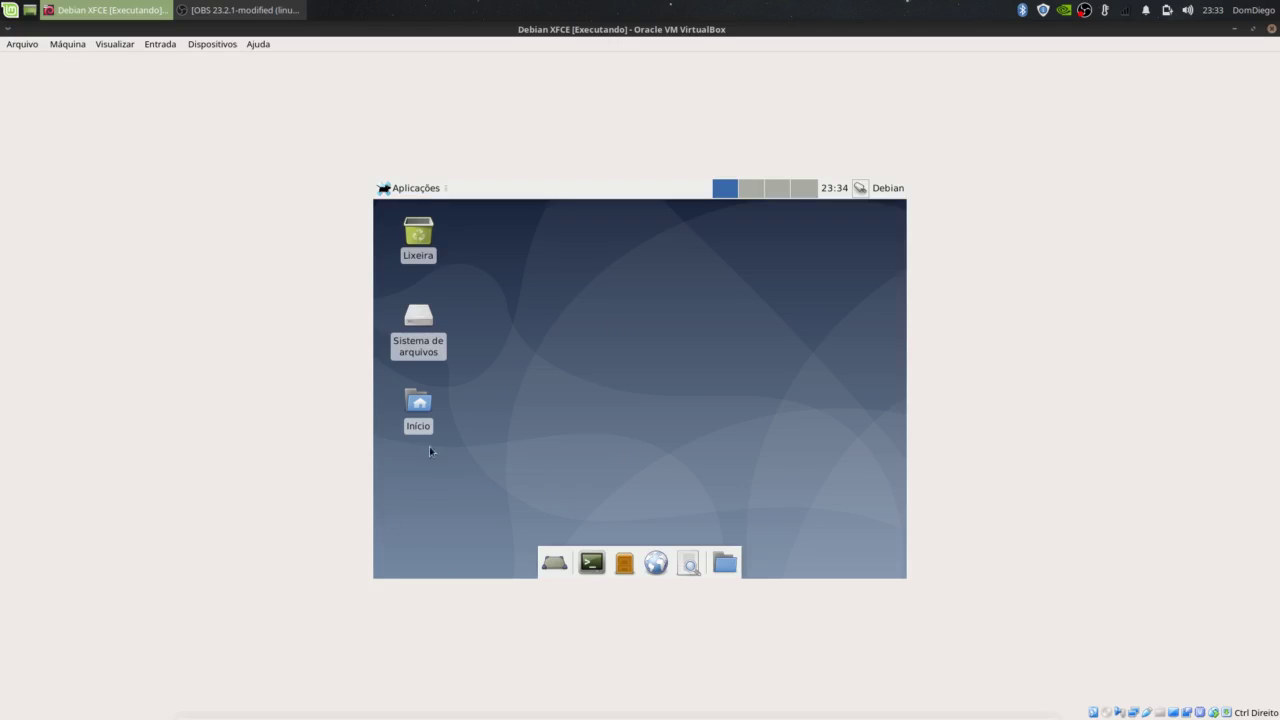
Step: Switch the VM display to scaled mode and maximize the VirtualBox window
{"action": "left_click", "coordinate": [120, 45]}
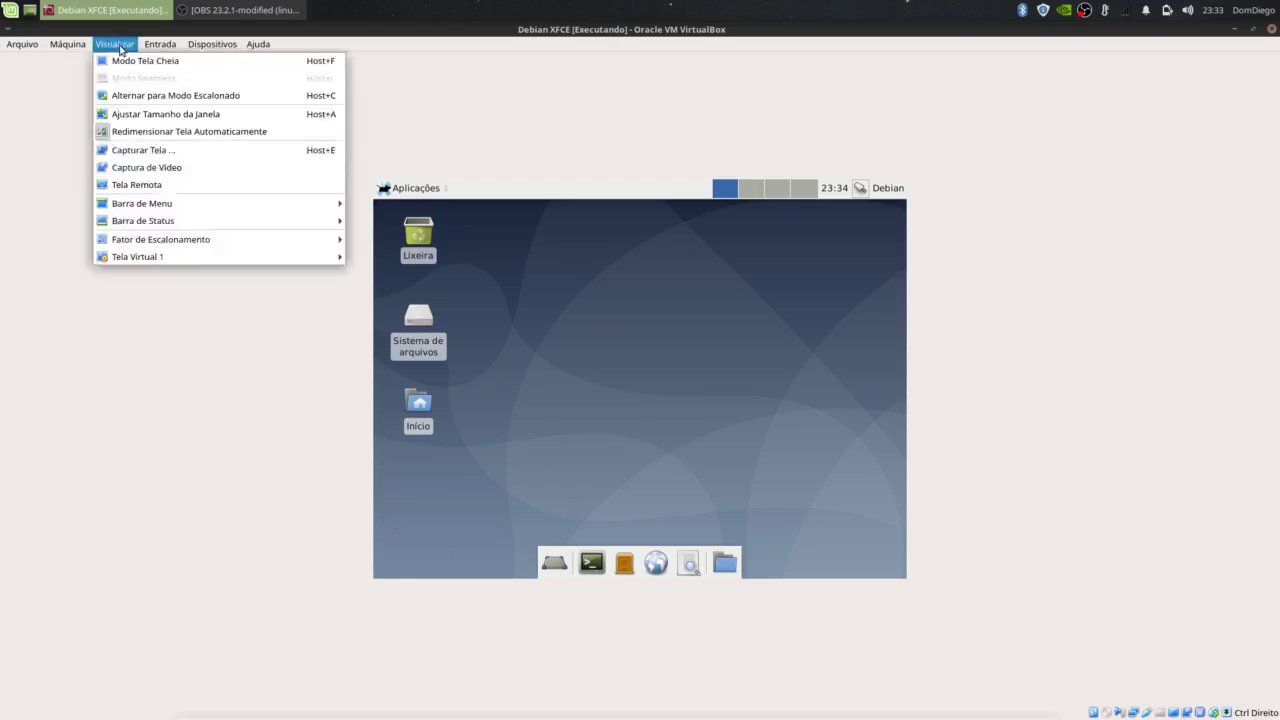
{"action": "left_click", "coordinate": [142, 96]}
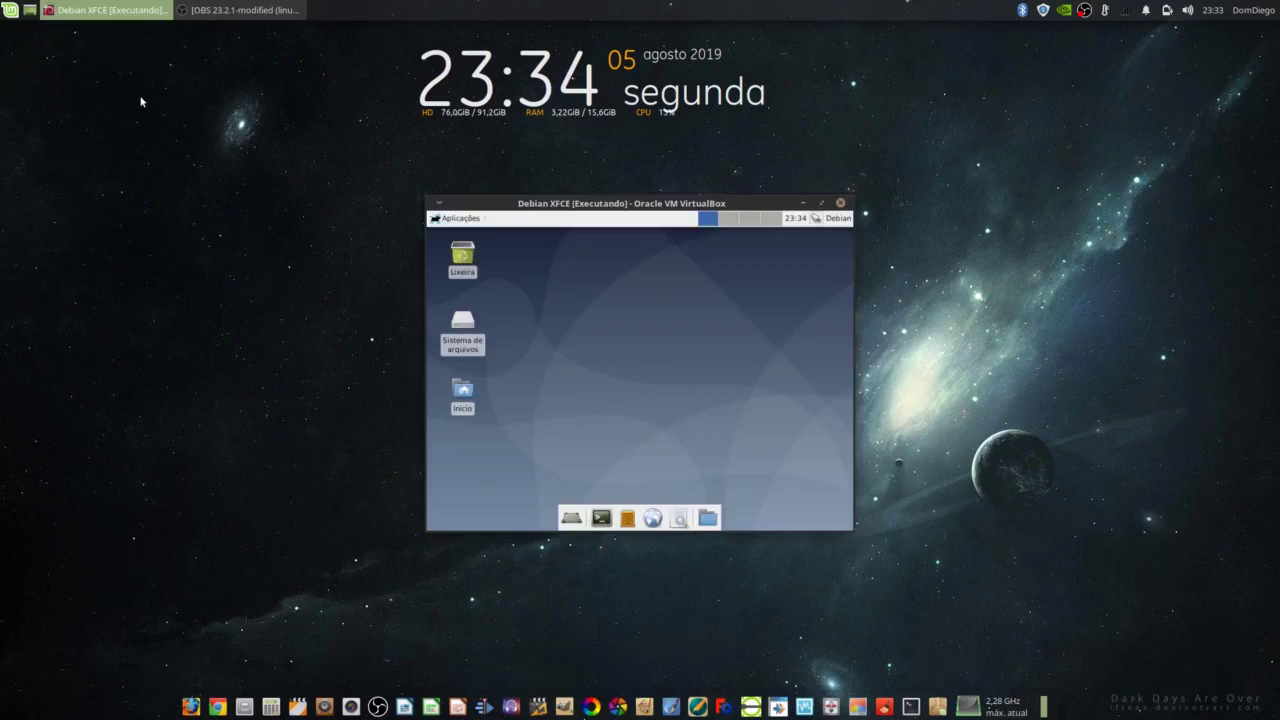
{"action": "left_click", "coordinate": [821, 203]}
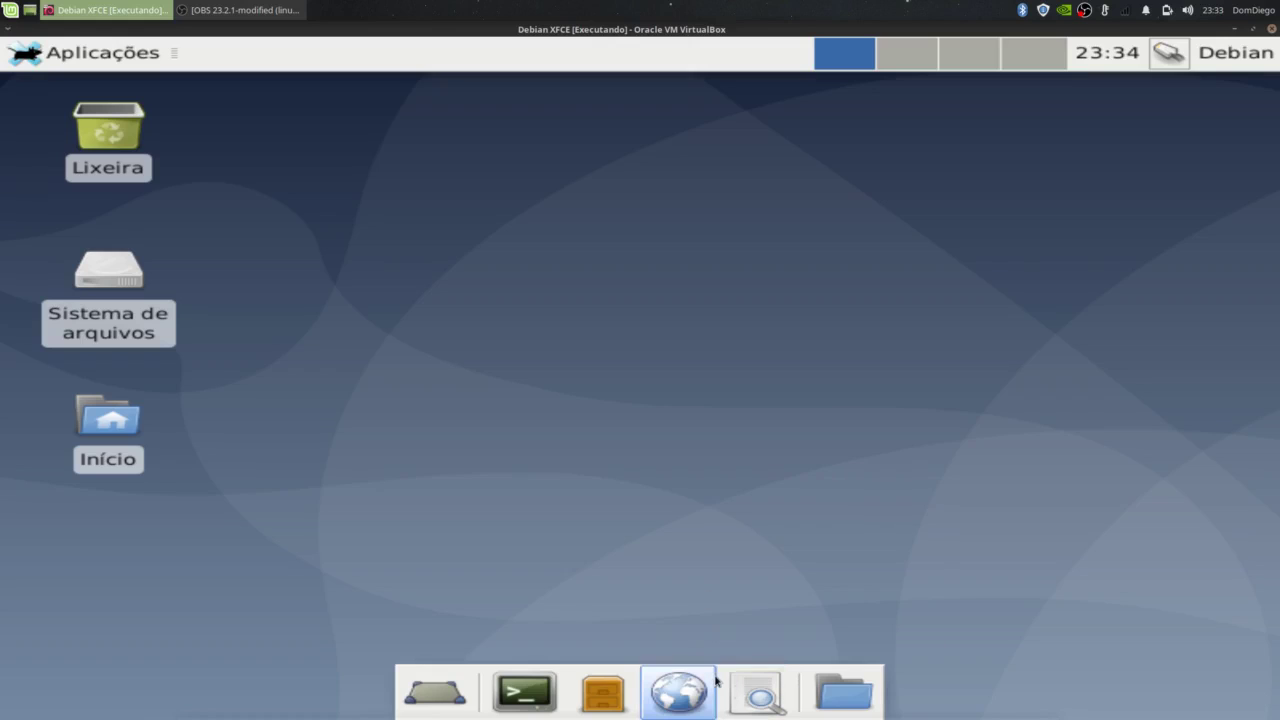
{"action": "right_click", "coordinate": [717, 682]}
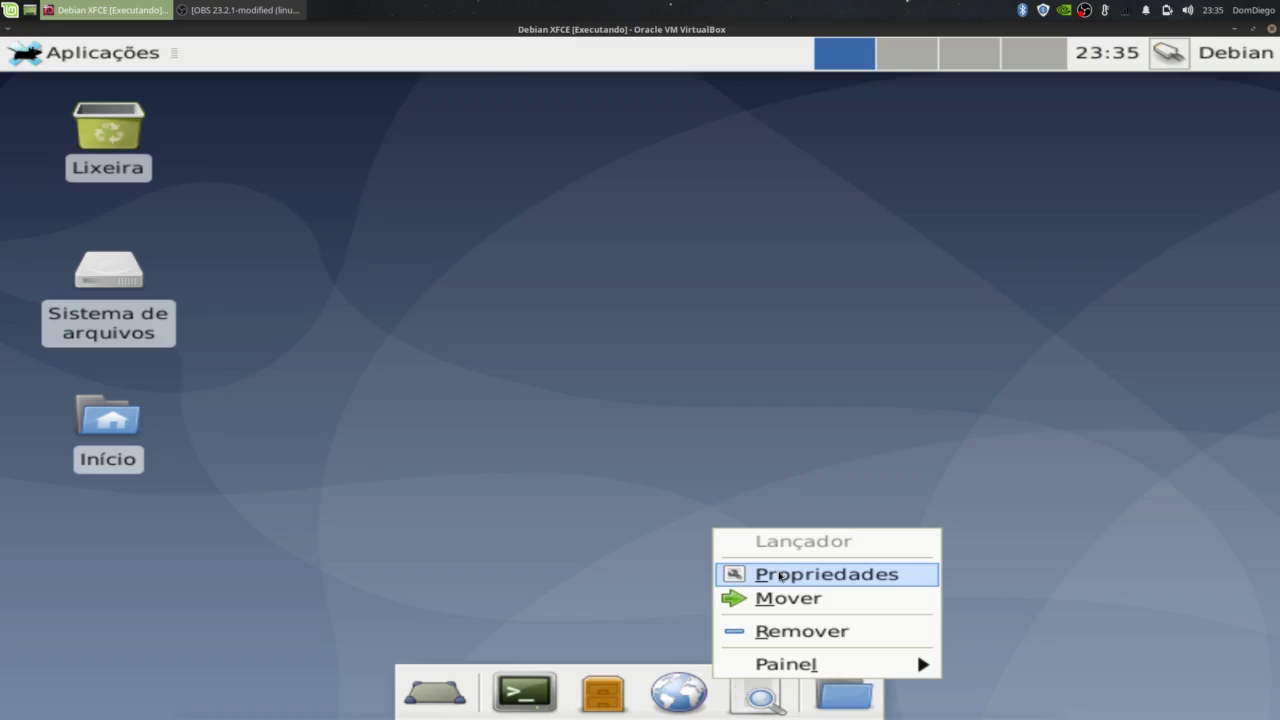
Step: Inspect the dock launcher's properties and advanced settings, then close them
{"action": "left_click", "coordinate": [782, 576]}
{"action": "left_click", "coordinate": [528, 286]}
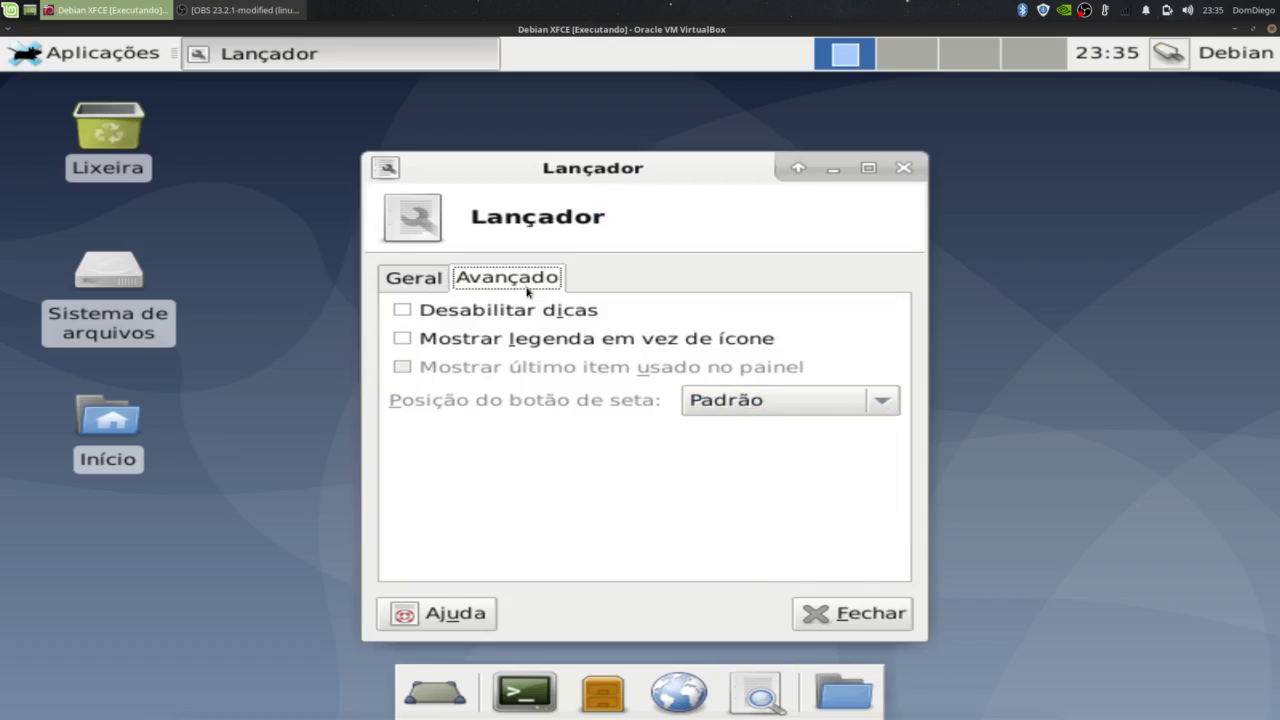
{"action": "left_click", "coordinate": [905, 169]}
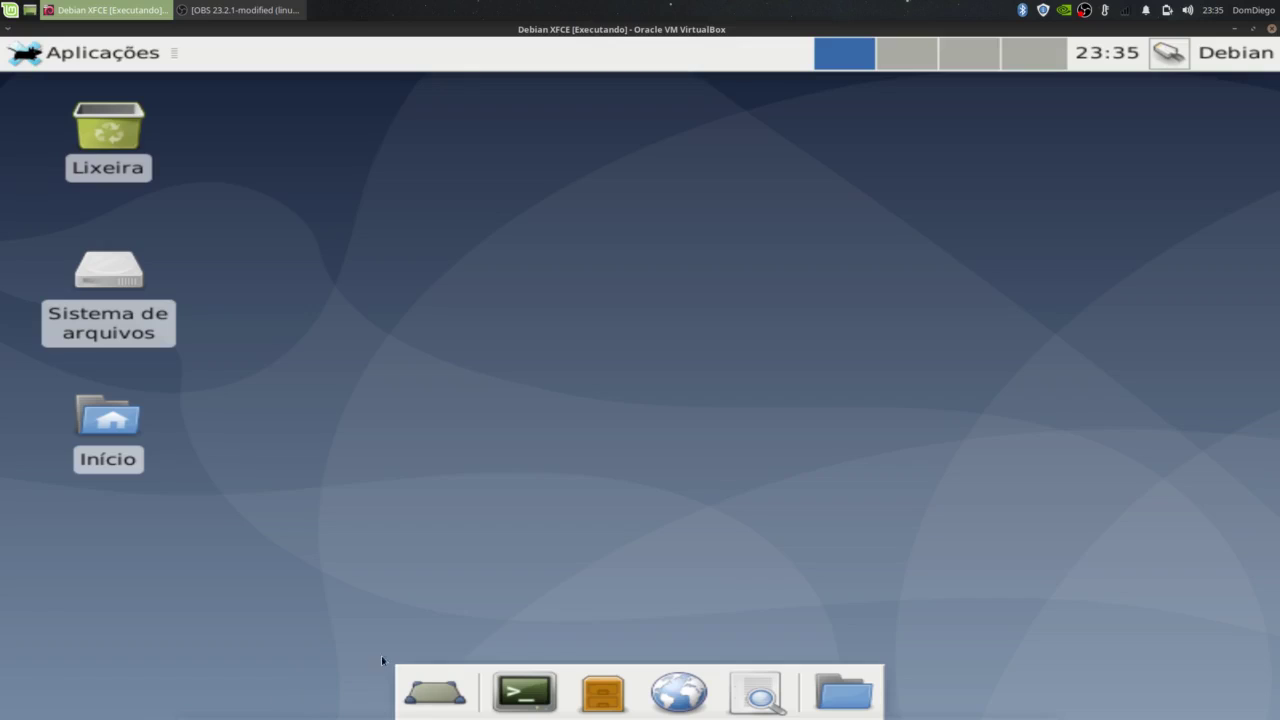
Step: Set the dock panel's background alpha to 0 under Panel Preferences > Appearance
{"action": "right_click", "coordinate": [482, 672]}
{"action": "mouse_move", "coordinate": [484, 668]}
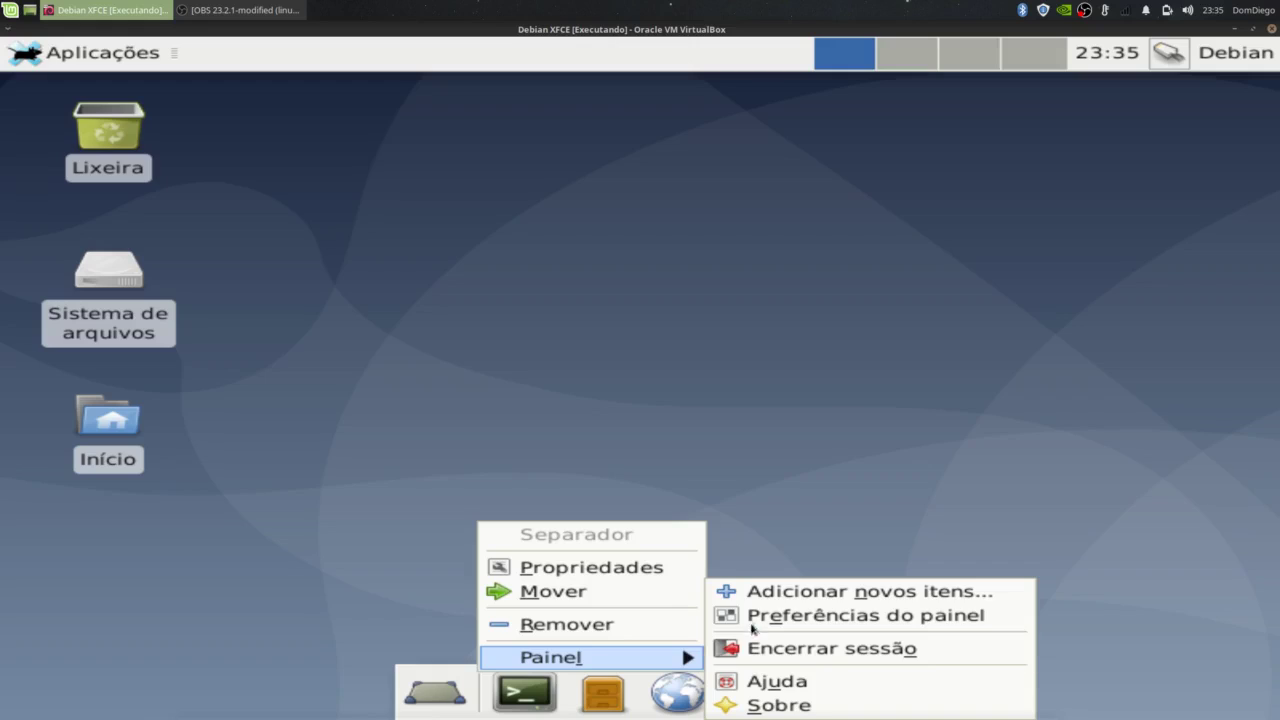
{"action": "left_click", "coordinate": [749, 613]}
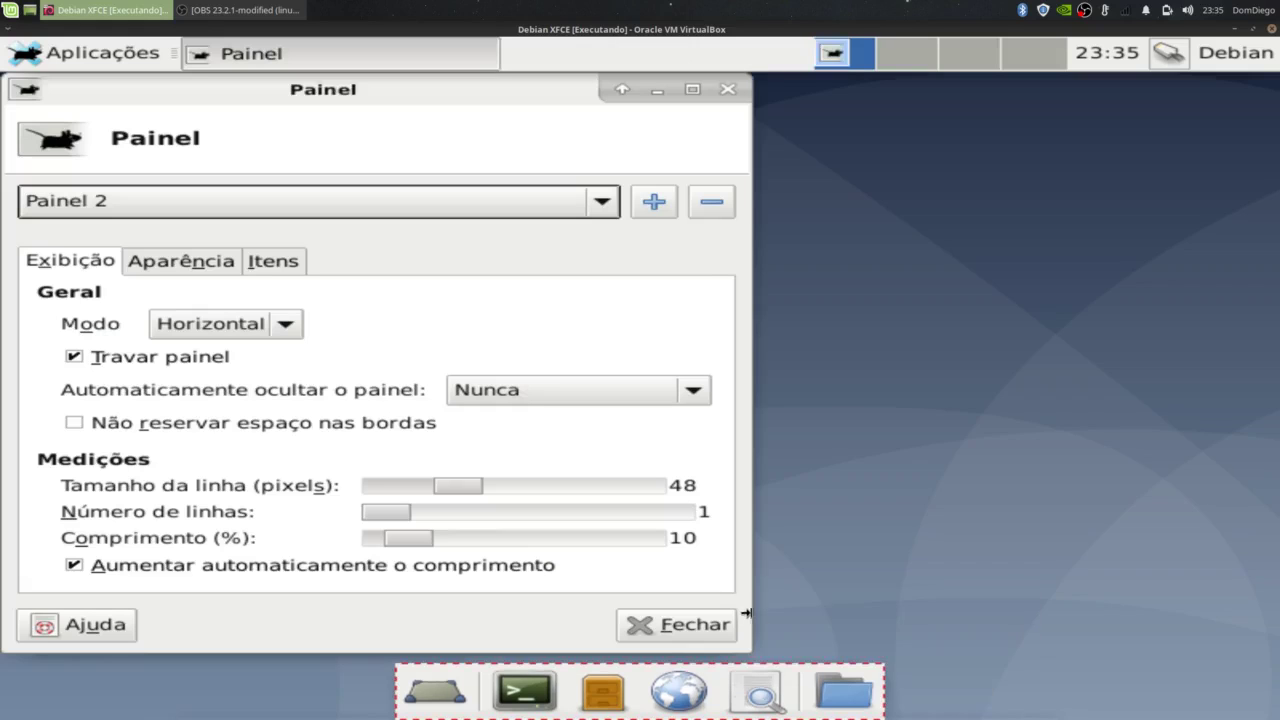
{"action": "left_click", "coordinate": [180, 265]}
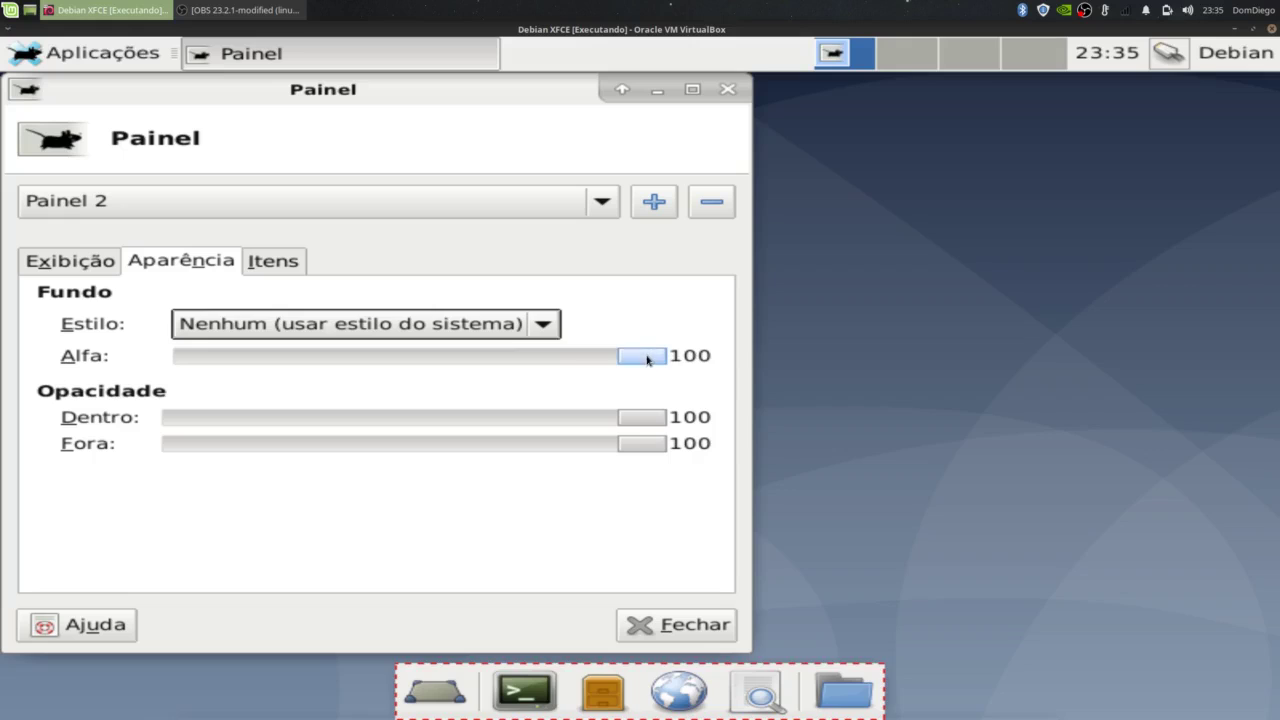
{"action": "left_click_drag", "start_coordinate": [645, 357], "coordinate": [107, 382]}
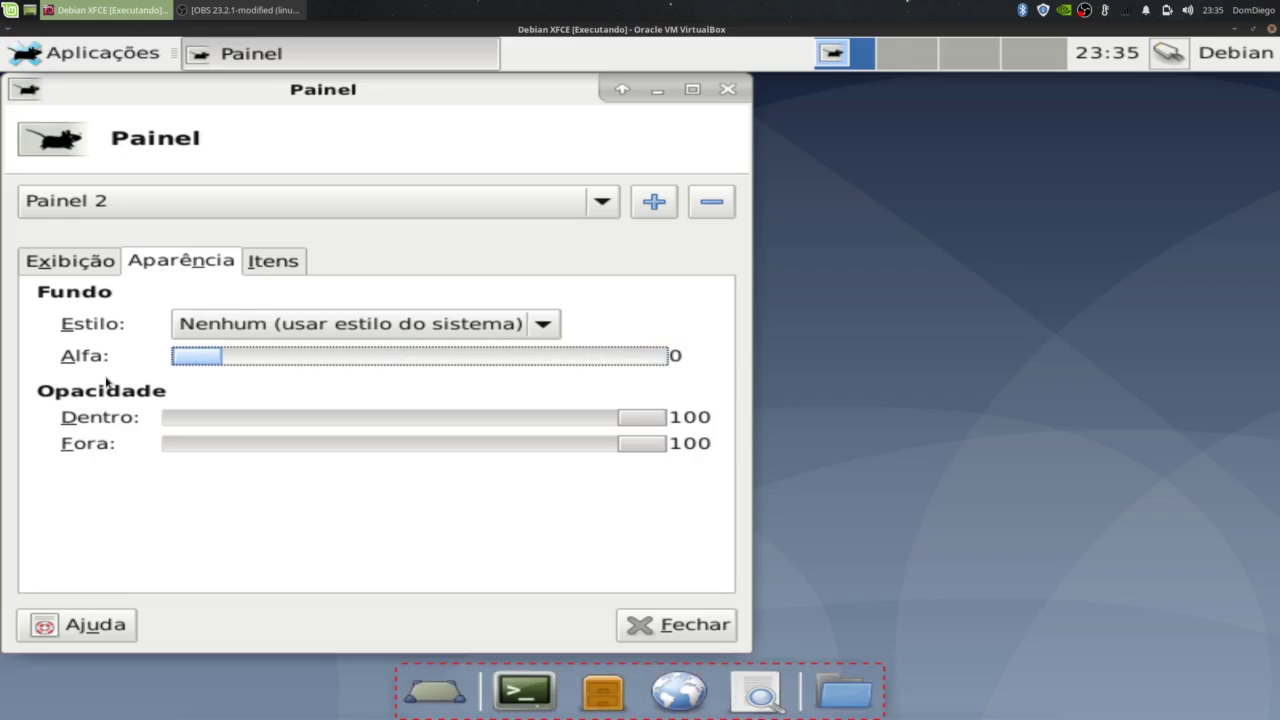
{"action": "left_click", "coordinate": [675, 634]}
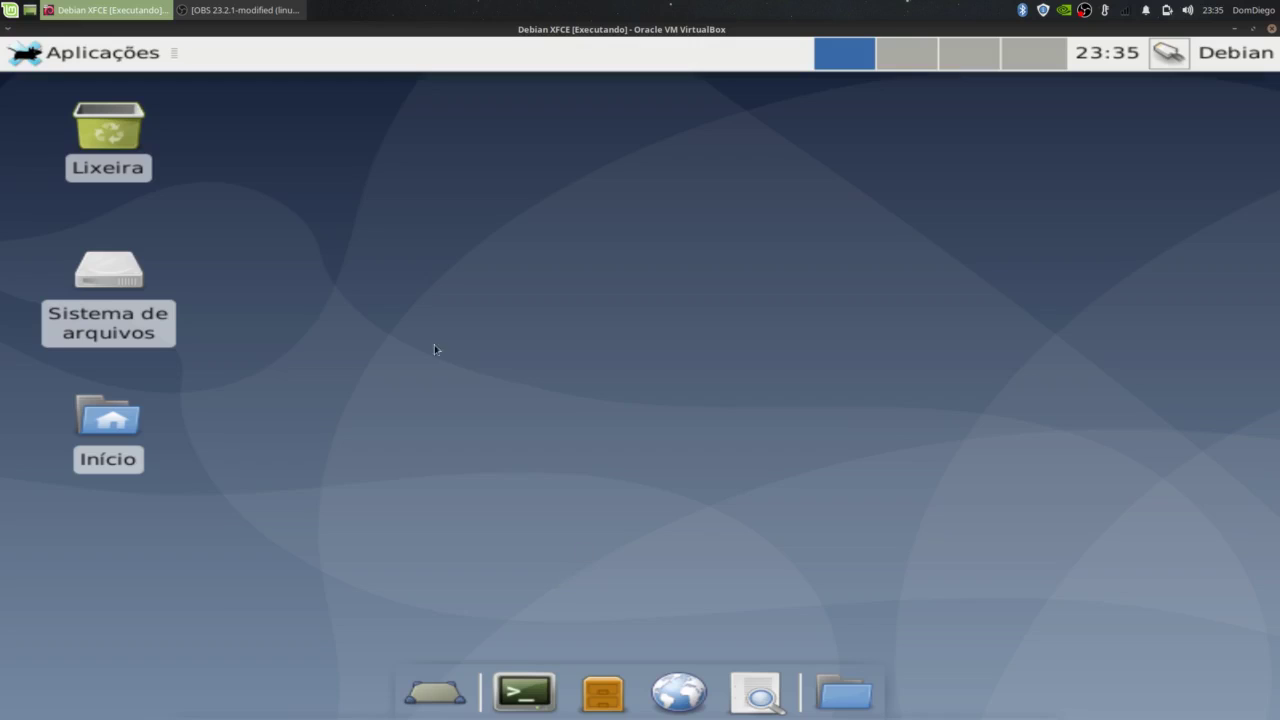
{"action": "right_click", "coordinate": [357, 295]}
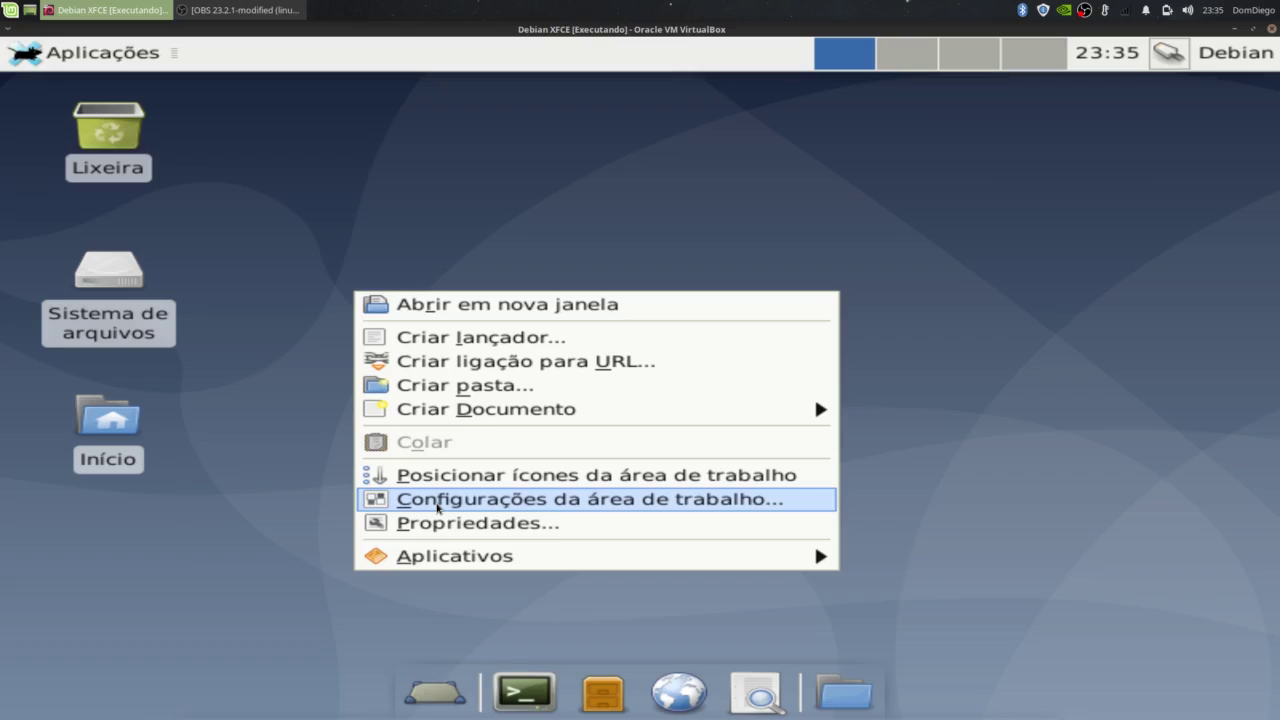
Step: In the Xfce desktop settings, preview wallpapers and pick the fourth one, the Debian 10 logo
{"action": "left_click", "coordinate": [437, 507]}
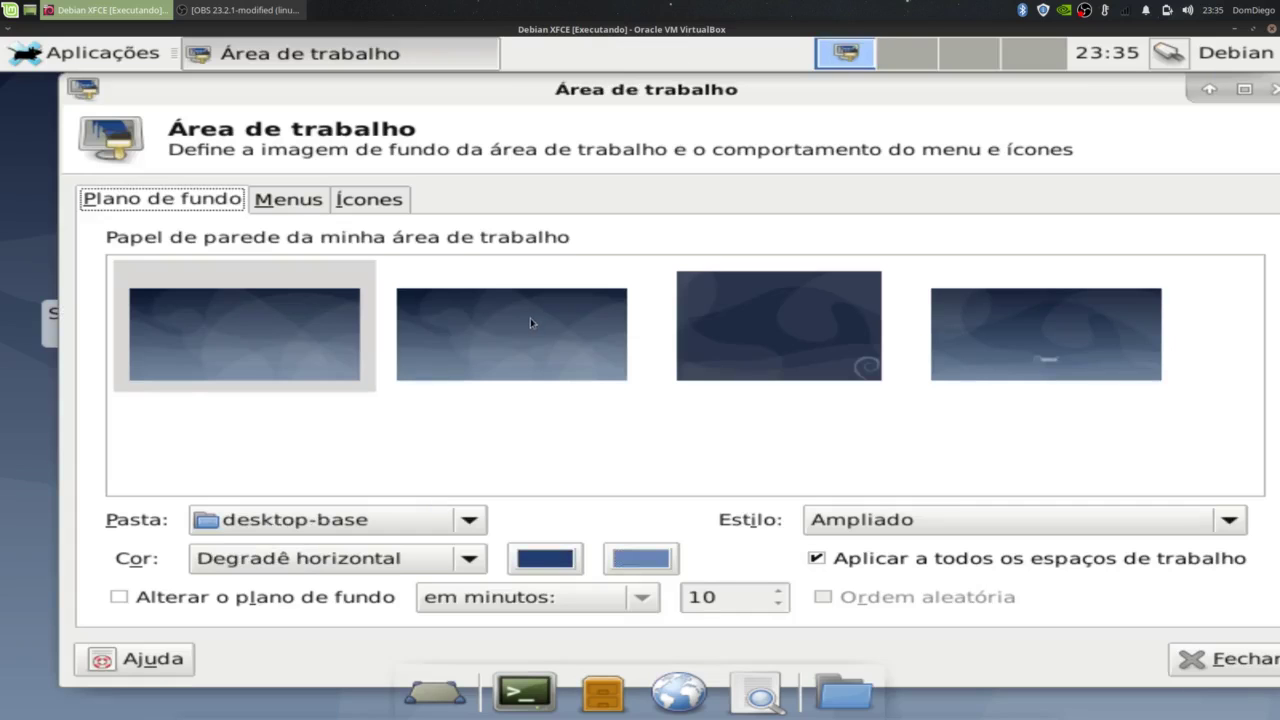
{"action": "left_click", "coordinate": [531, 320]}
{"action": "left_click", "coordinate": [740, 338]}
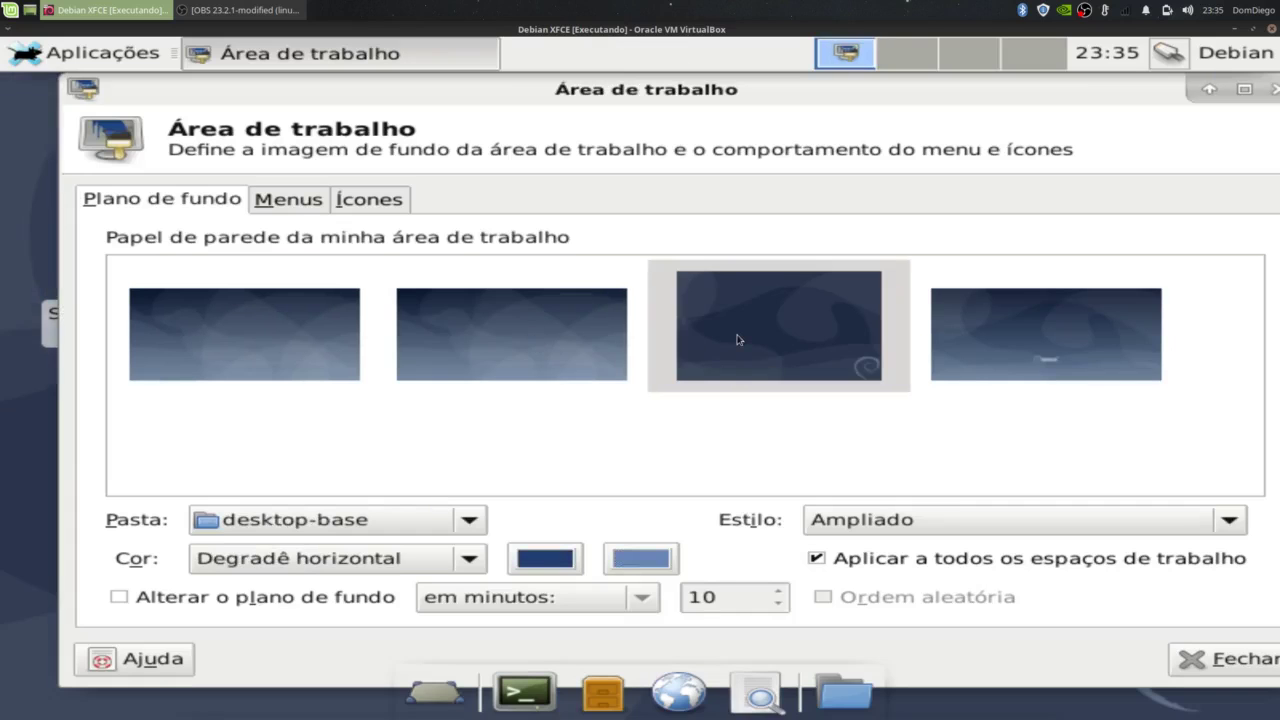
{"action": "left_click", "coordinate": [996, 329]}
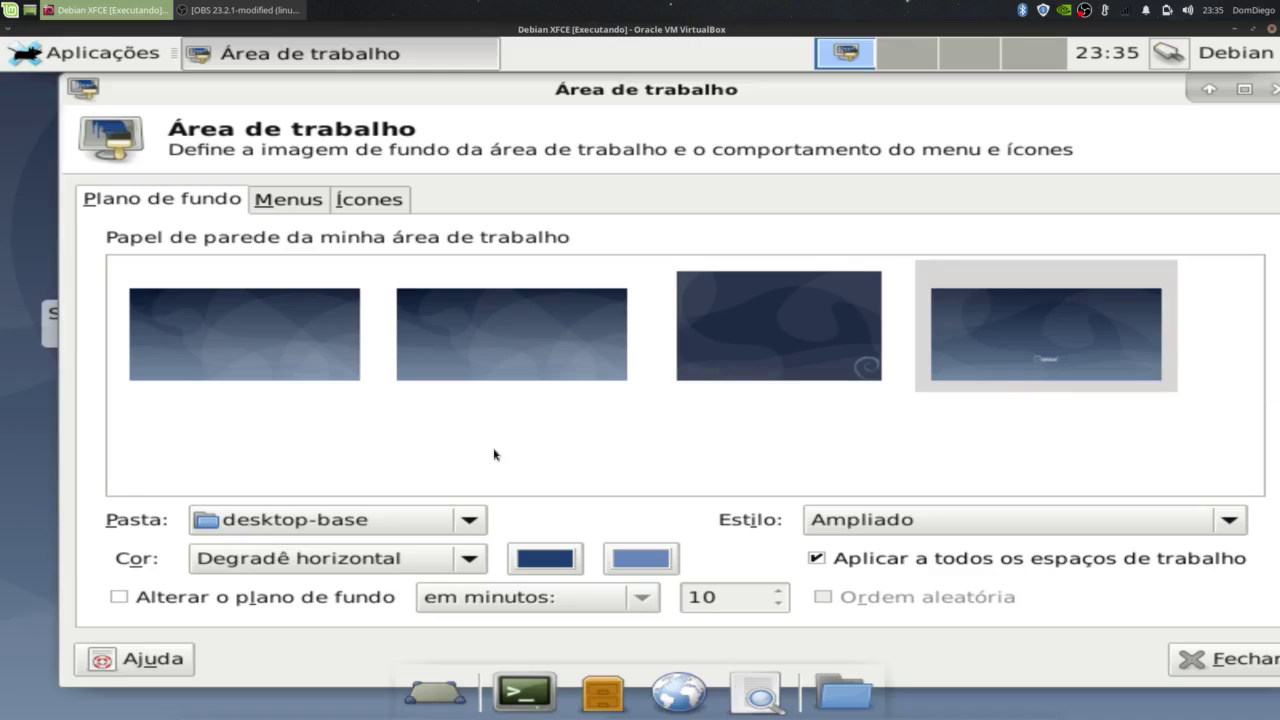
{"action": "left_click", "coordinate": [1275, 88]}
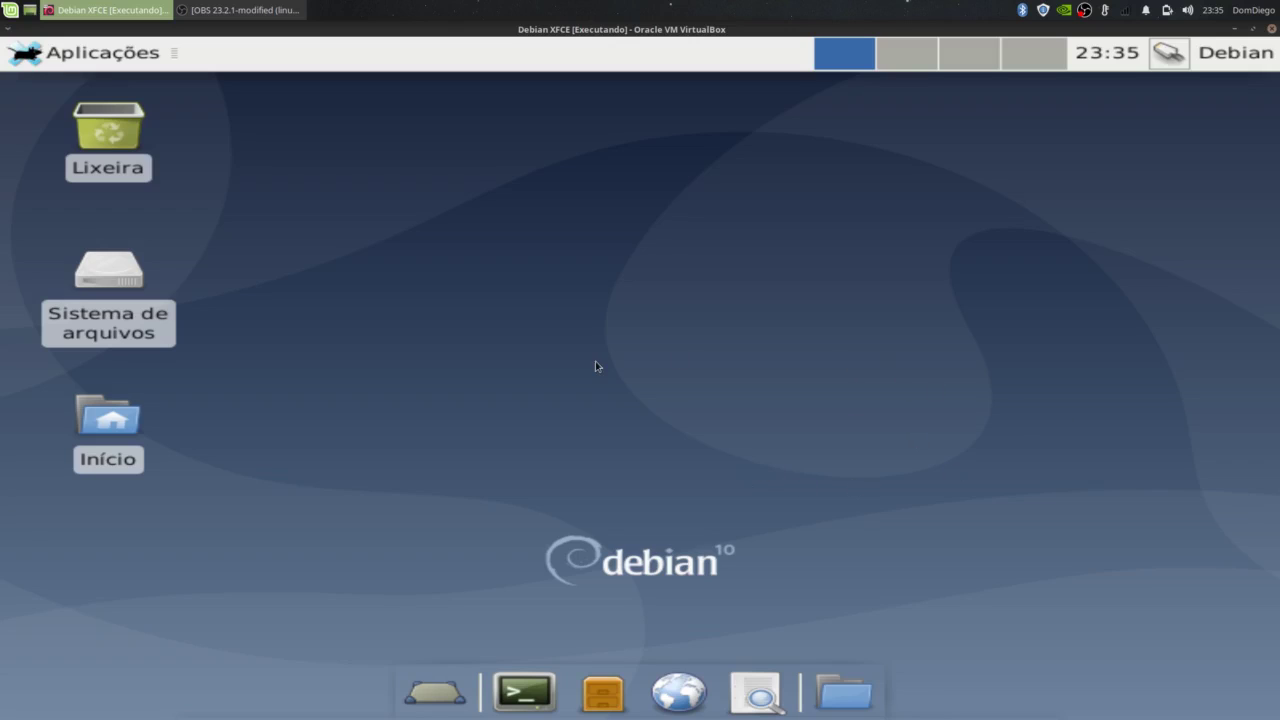
Step: Choose Desligar from Aplicações > Encerrar sessão to power off the Debian guest
{"action": "left_click", "coordinate": [79, 63]}
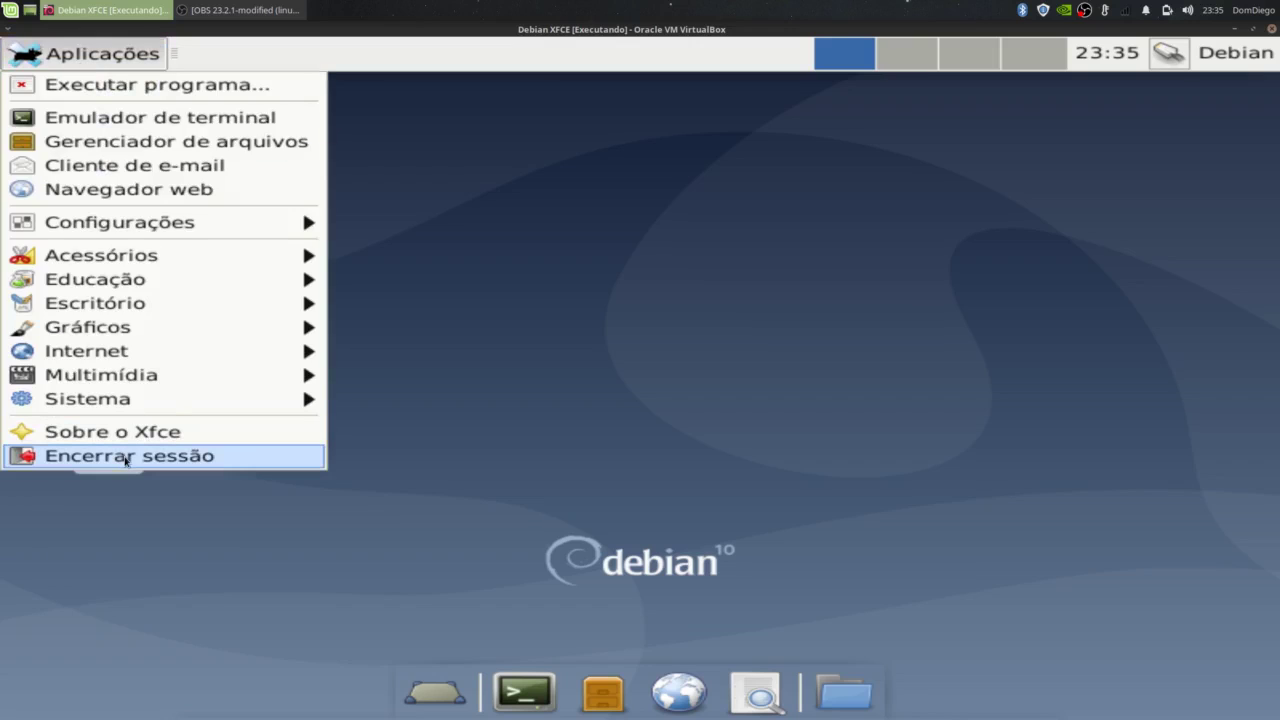
{"action": "left_click", "coordinate": [126, 458]}
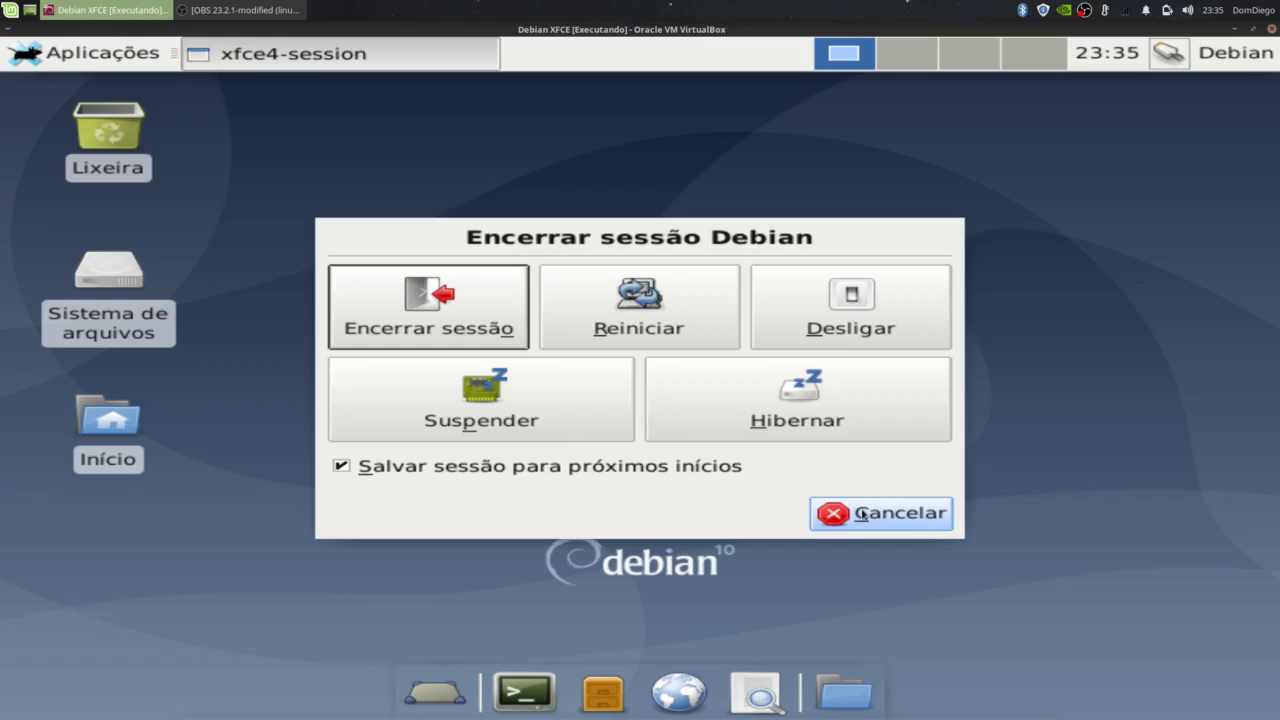
{"action": "left_click", "coordinate": [860, 310]}
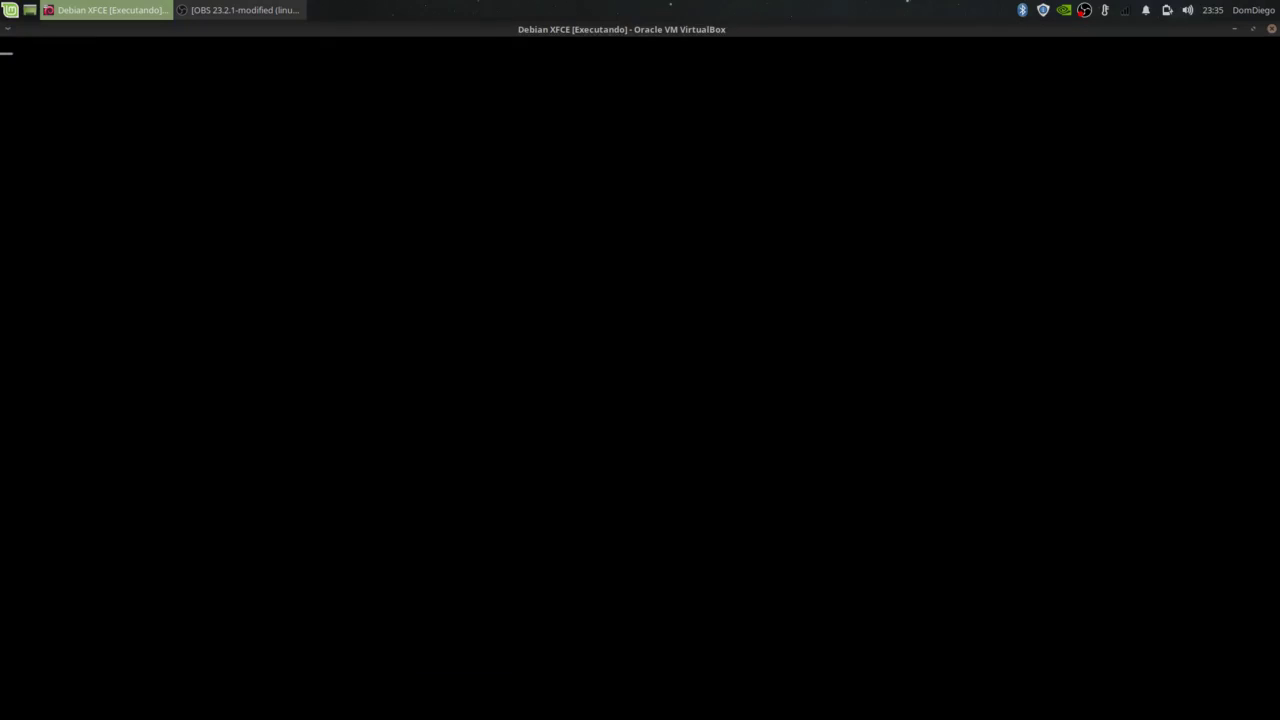